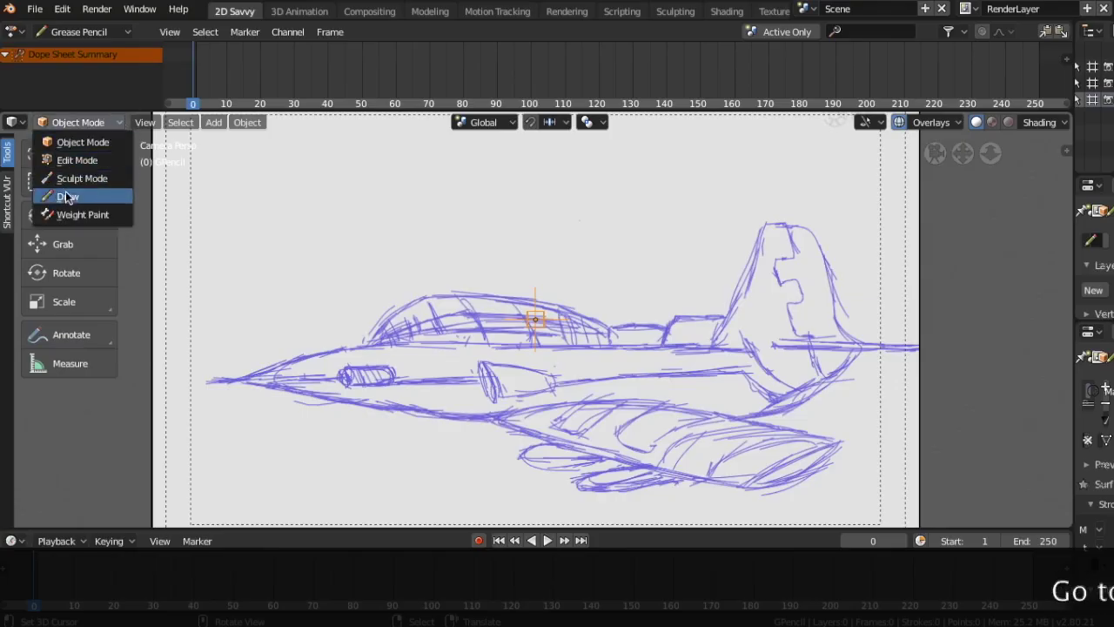
Step: Put the blue jet sketch's Grease Pencil object into Draw mode
{"action": "left_click", "coordinate": [87, 196]}
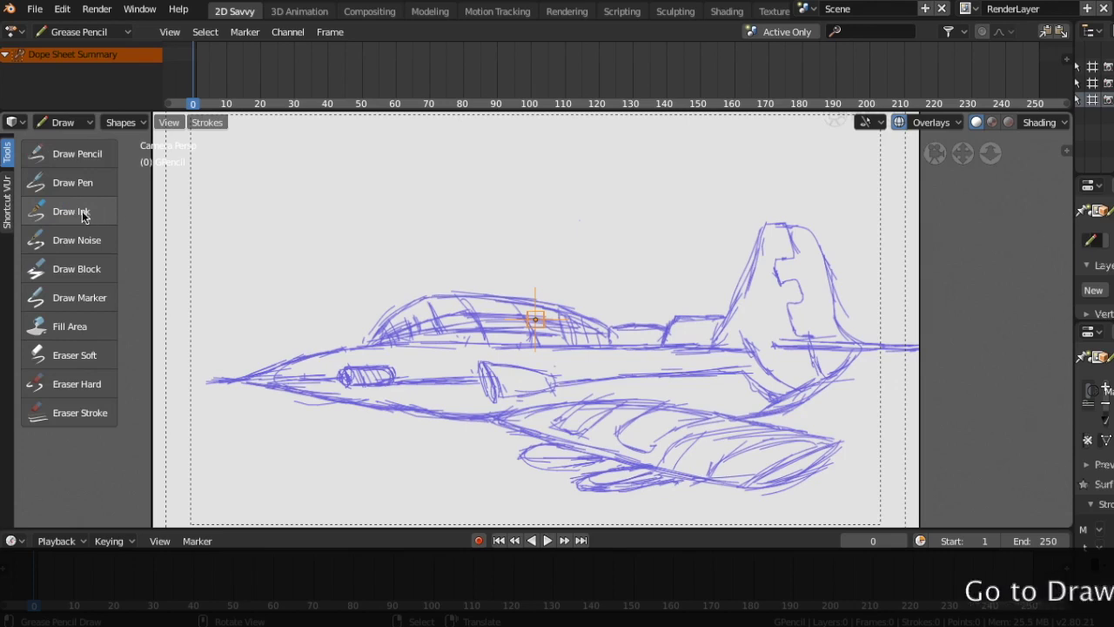
Step: With the Draw Ink brush, trace the nose and upper fuselage toward the cockpit in black
{"action": "left_click", "coordinate": [96, 215]}
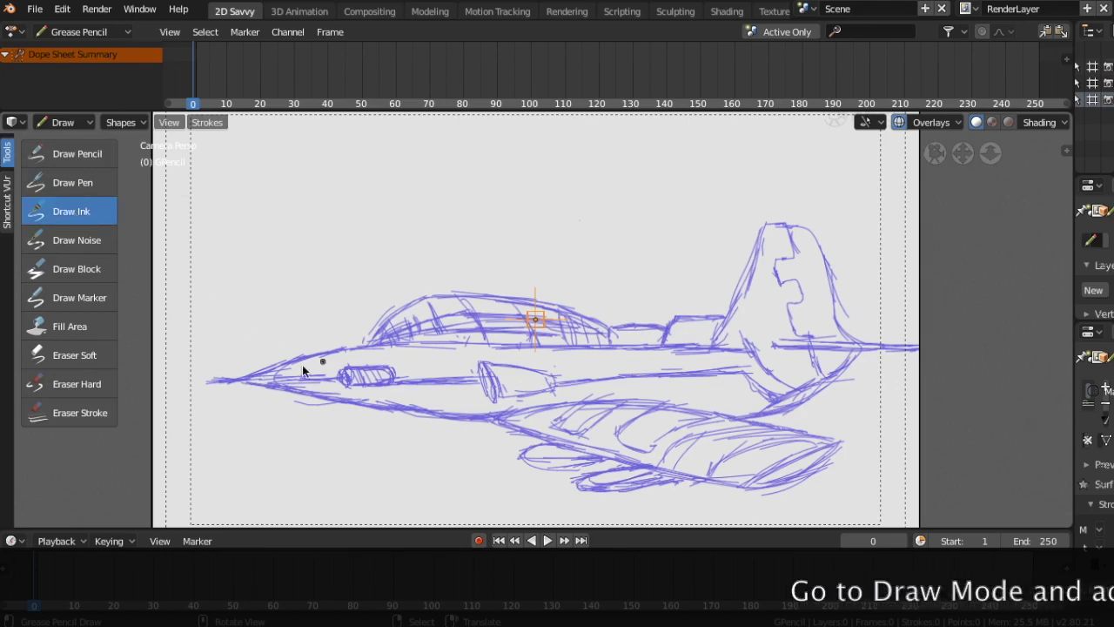
{"action": "mouse_move", "coordinate": [223, 379]}
{"action": "left_mouse_down"}
{"action": "mouse_move", "coordinate": [211, 381]}
{"action": "mouse_move", "coordinate": [392, 344]}
{"action": "left_mouse_up"}
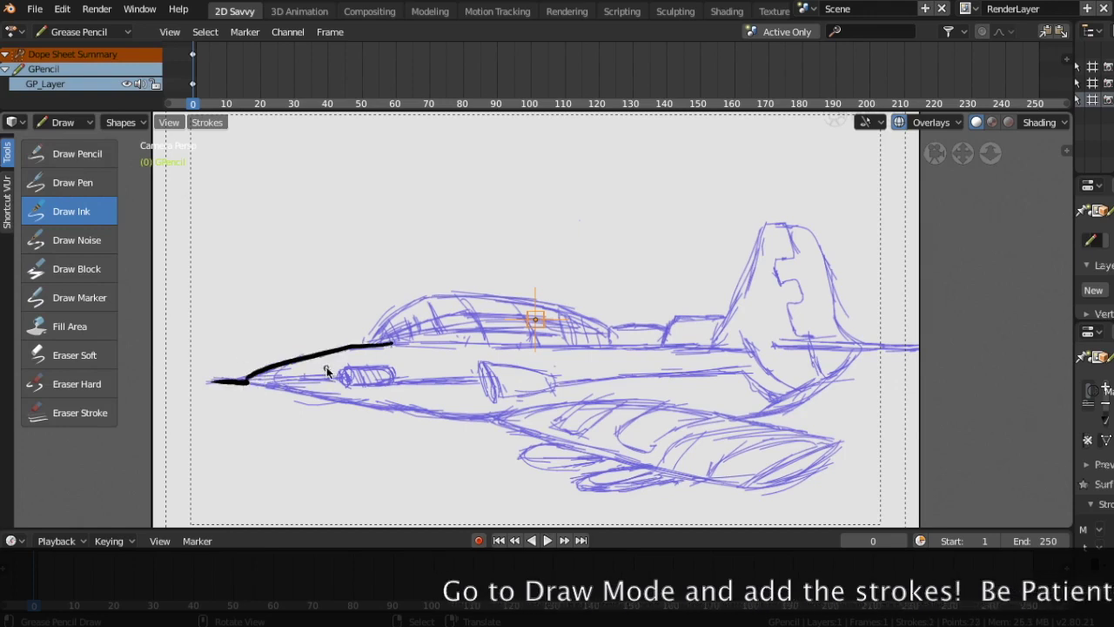
{"action": "mouse_move", "coordinate": [277, 367]}
{"action": "left_mouse_down", "text": "ctrl"}
{"action": "mouse_move", "coordinate": [249, 385]}
{"action": "mouse_move", "coordinate": [335, 405]}
{"action": "mouse_move", "coordinate": [514, 416]}
{"action": "left_mouse_up", "text": "ctrl"}
{"action": "key", "text": "ctrl+z"}
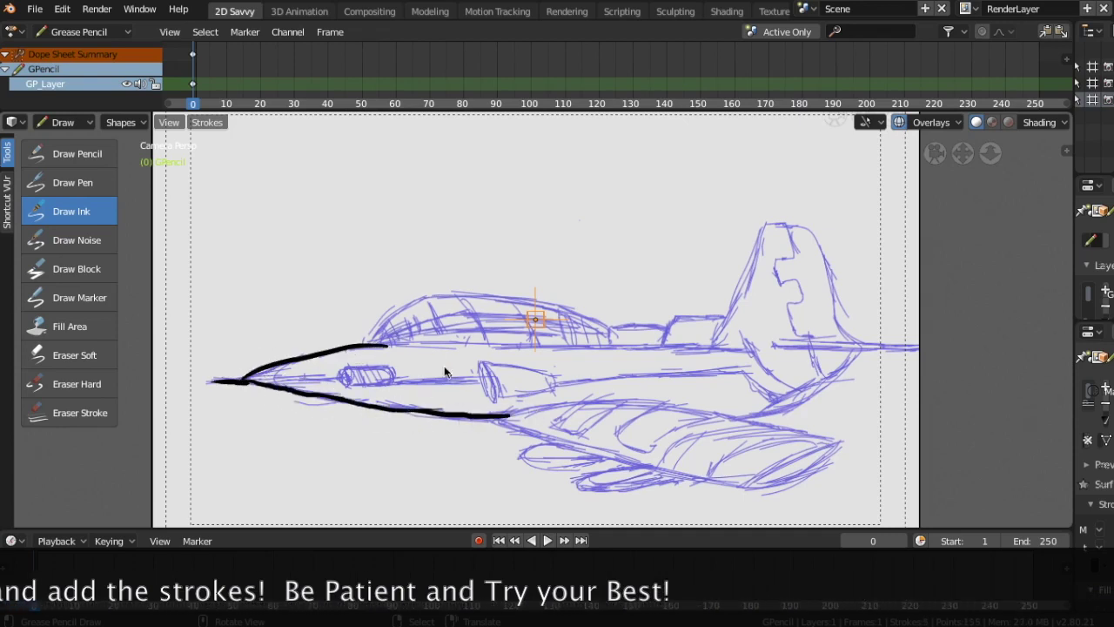
{"action": "mouse_move", "coordinate": [370, 343]}
{"action": "left_mouse_down"}
{"action": "mouse_move", "coordinate": [744, 345]}
{"action": "mouse_move", "coordinate": [785, 379]}
{"action": "left_mouse_up"}
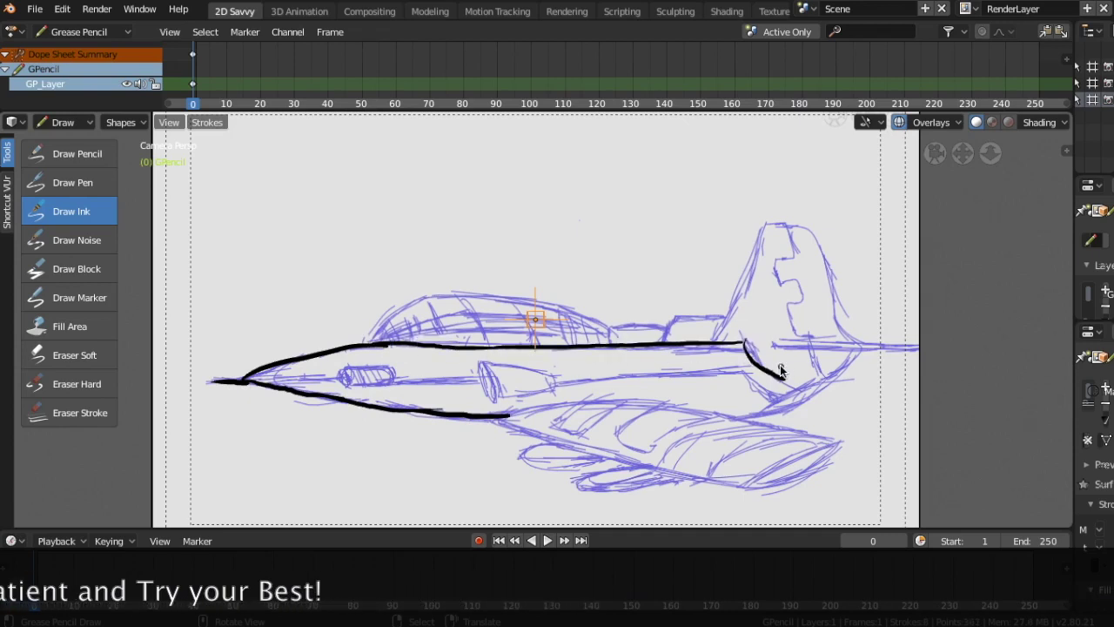
{"action": "mouse_move", "coordinate": [712, 313]}
{"action": "left_mouse_down"}
{"action": "mouse_move", "coordinate": [766, 224]}
{"action": "mouse_move", "coordinate": [712, 341]}
{"action": "left_mouse_up"}
{"action": "key", "text": "ctrl+z"}
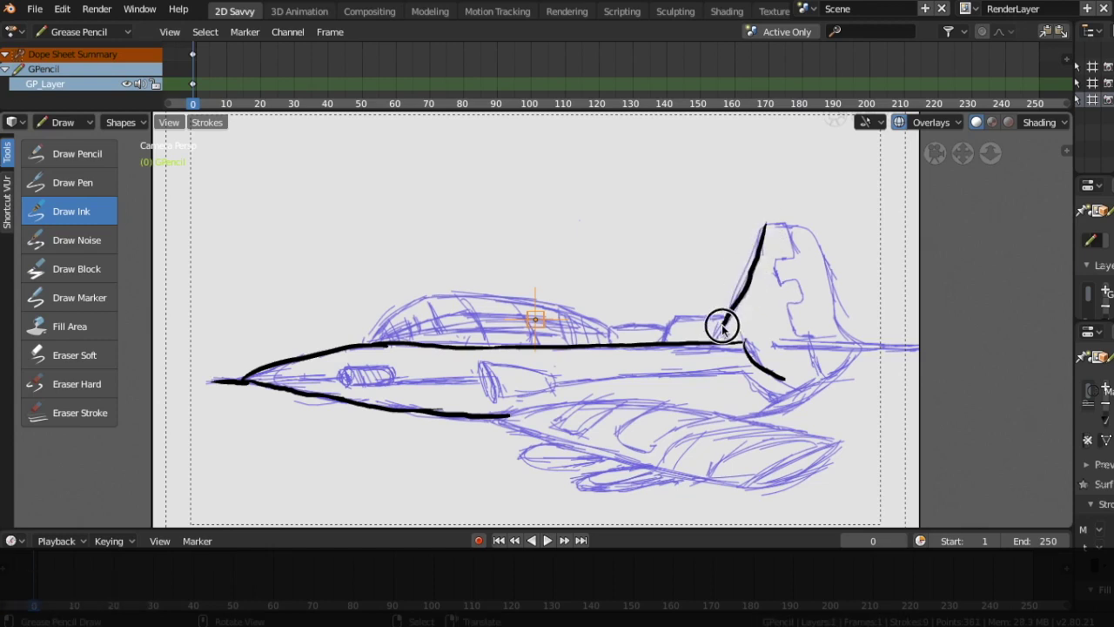
Step: Ink the tail fin's top edge, notched edge, trailing edge and lower edge
{"action": "mouse_move", "coordinate": [766, 226]}
{"action": "left_mouse_down"}
{"action": "mouse_move", "coordinate": [805, 223]}
{"action": "mouse_move", "coordinate": [794, 257]}
{"action": "left_mouse_up"}
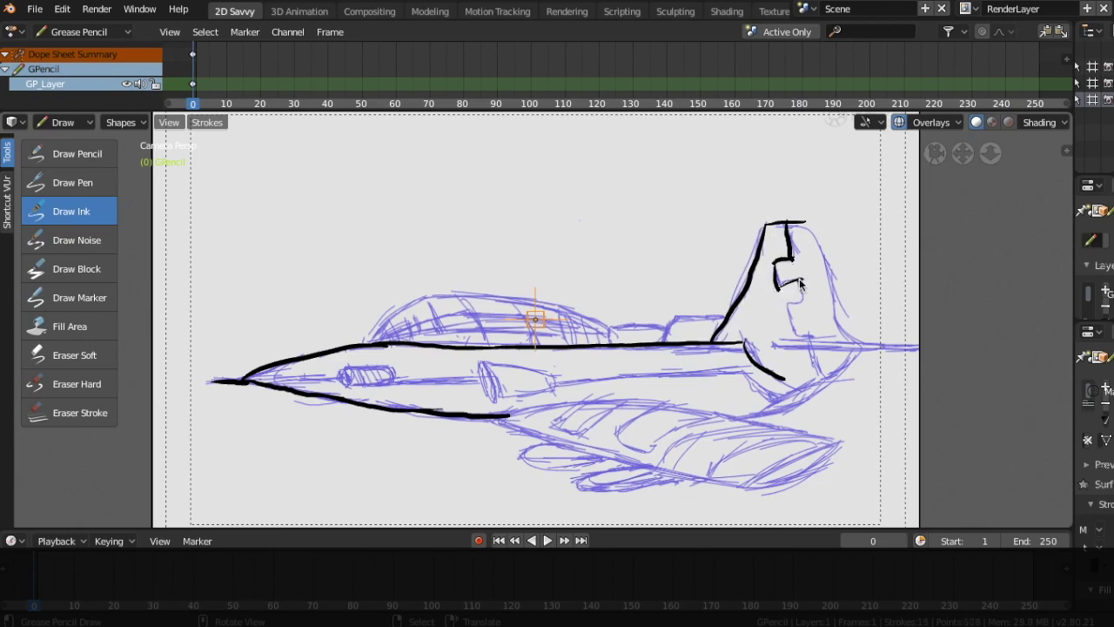
{"action": "left_click_drag", "start_coordinate": [796, 329], "coordinate": [824, 373]}
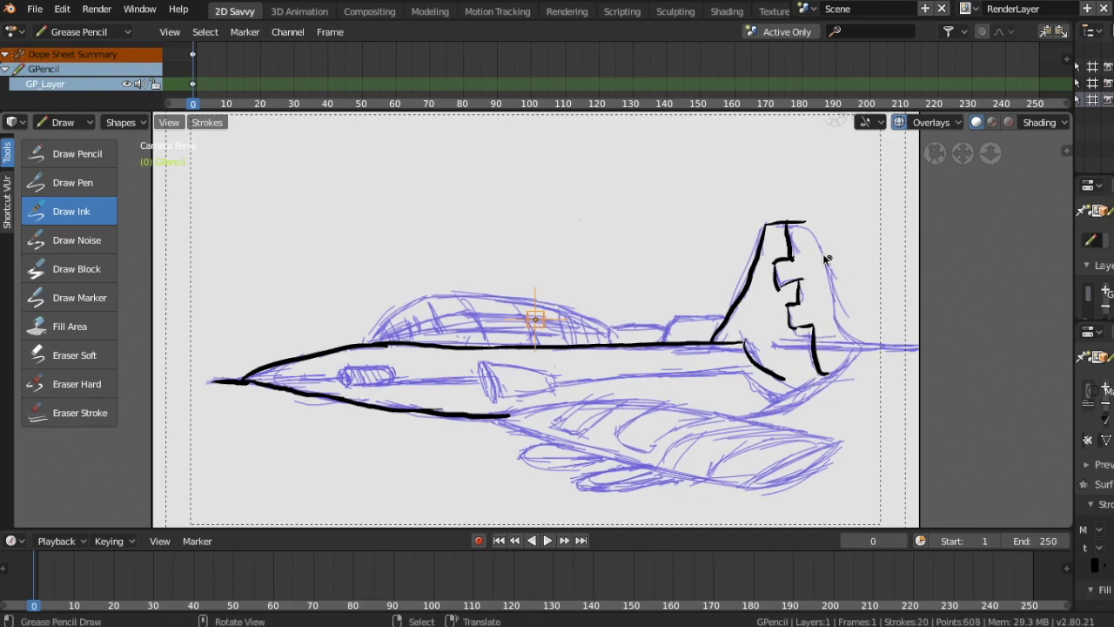
{"action": "left_click_drag", "start_coordinate": [806, 226], "coordinate": [809, 278]}
{"action": "key", "text": "ctrl+z"}
{"action": "mouse_move", "coordinate": [805, 224]}
{"action": "left_mouse_down"}
{"action": "mouse_move", "coordinate": [832, 316]}
{"action": "mouse_move", "coordinate": [858, 336]}
{"action": "left_mouse_up"}
{"action": "left_click_drag", "start_coordinate": [823, 382], "coordinate": [732, 416]}
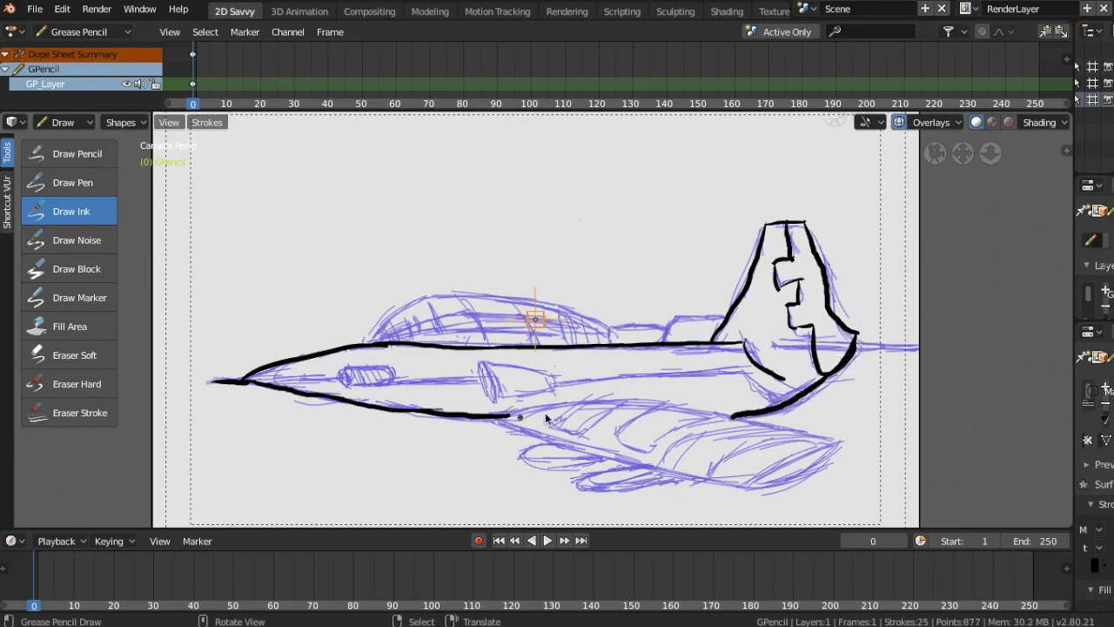
Step: Ink the fuselage underside, the wing tip and the lower wing's leading edge
{"action": "mouse_move", "coordinate": [500, 424]}
{"action": "left_mouse_down"}
{"action": "mouse_move", "coordinate": [562, 406]}
{"action": "mouse_move", "coordinate": [666, 403]}
{"action": "left_mouse_up"}
{"action": "left_click_drag", "start_coordinate": [837, 441], "coordinate": [648, 398]}
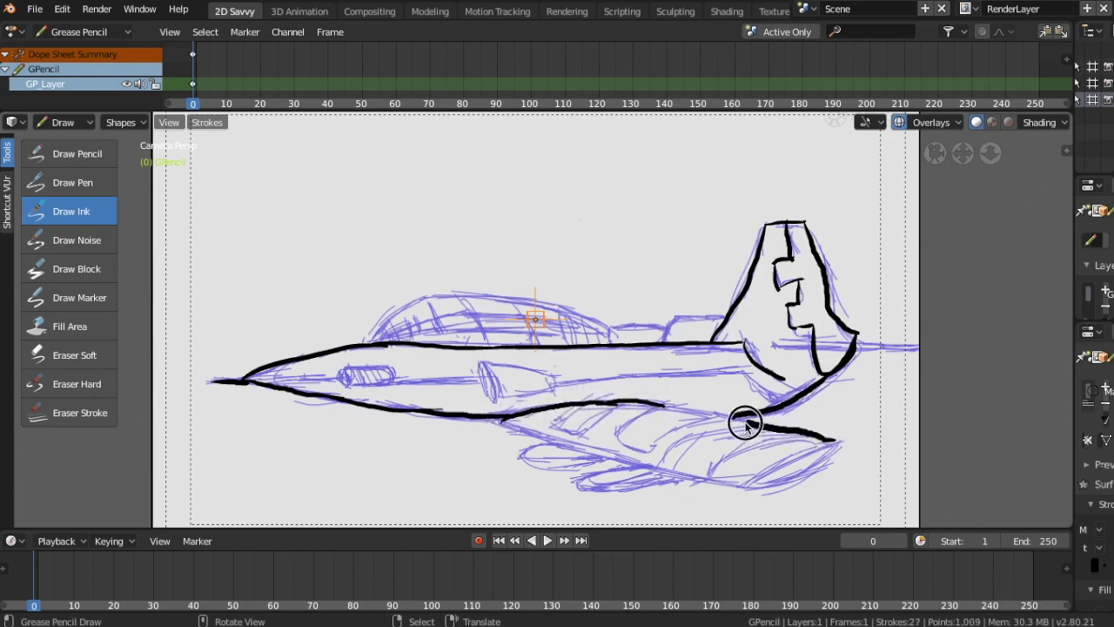
{"action": "mouse_move", "coordinate": [833, 443]}
{"action": "left_mouse_down"}
{"action": "mouse_move", "coordinate": [766, 462]}
{"action": "mouse_move", "coordinate": [740, 485]}
{"action": "mouse_move", "coordinate": [790, 478]}
{"action": "mouse_move", "coordinate": [834, 444]}
{"action": "left_mouse_up"}
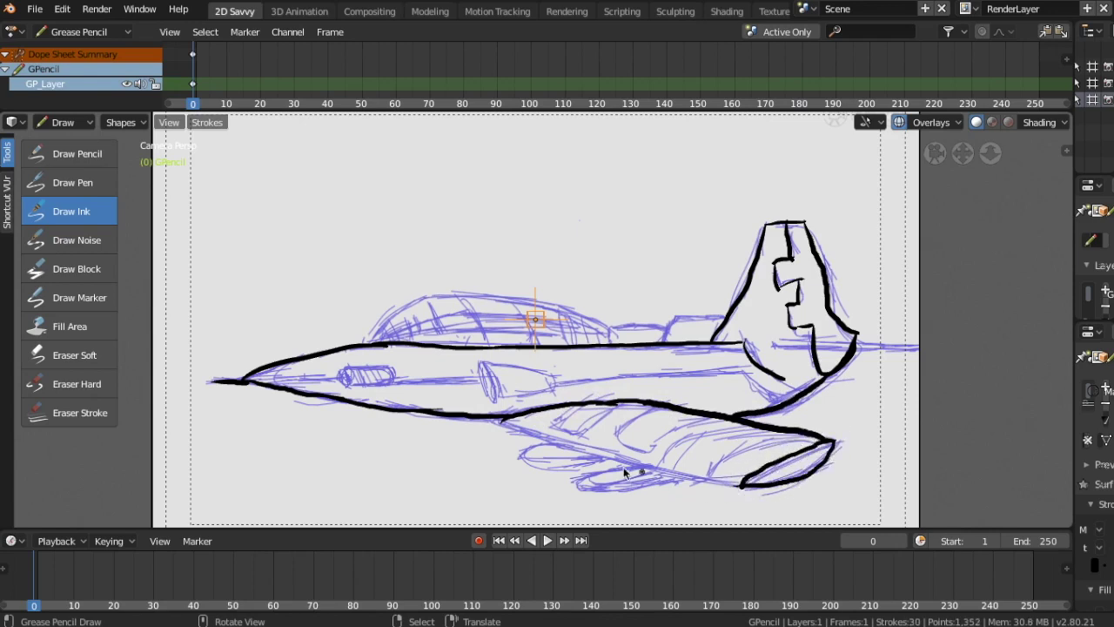
{"action": "left_click_drag", "start_coordinate": [501, 419], "coordinate": [588, 452]}
{"action": "key", "text": "ctrl+z"}
{"action": "mouse_move", "coordinate": [494, 418]}
{"action": "left_mouse_down"}
{"action": "mouse_move", "coordinate": [613, 459]}
{"action": "mouse_move", "coordinate": [721, 475]}
{"action": "mouse_move", "coordinate": [739, 489]}
{"action": "left_mouse_up"}
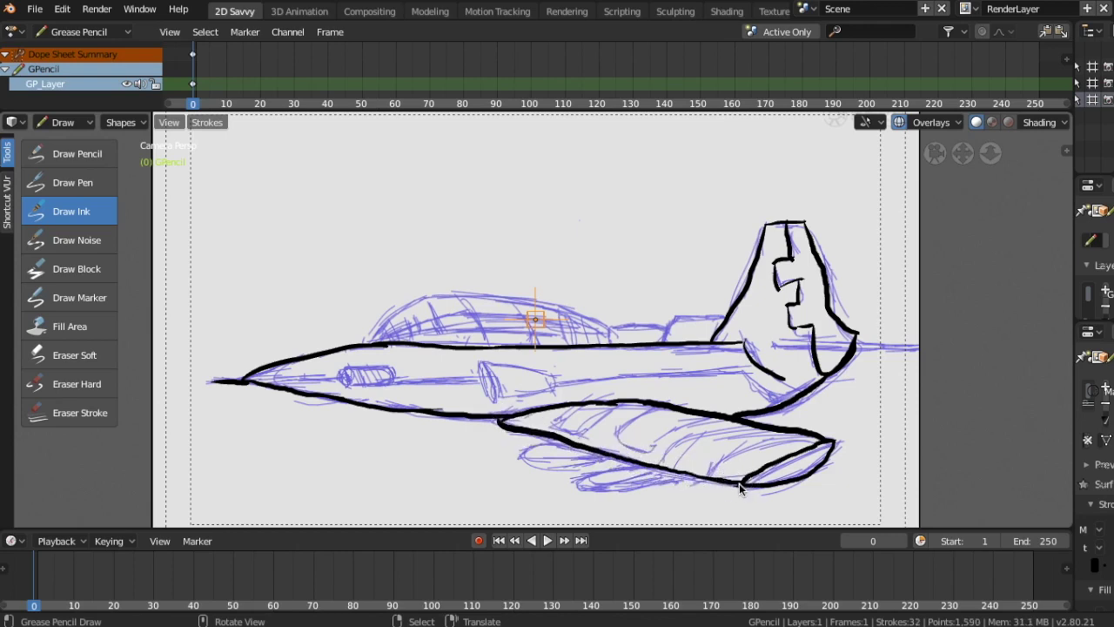
Step: Ink the cockpit canopy's front and top curve in black
{"action": "mouse_move", "coordinate": [374, 346]}
{"action": "left_mouse_down"}
{"action": "mouse_move", "coordinate": [398, 315]}
{"action": "mouse_move", "coordinate": [468, 302]}
{"action": "mouse_move", "coordinate": [486, 345]}
{"action": "left_mouse_up"}
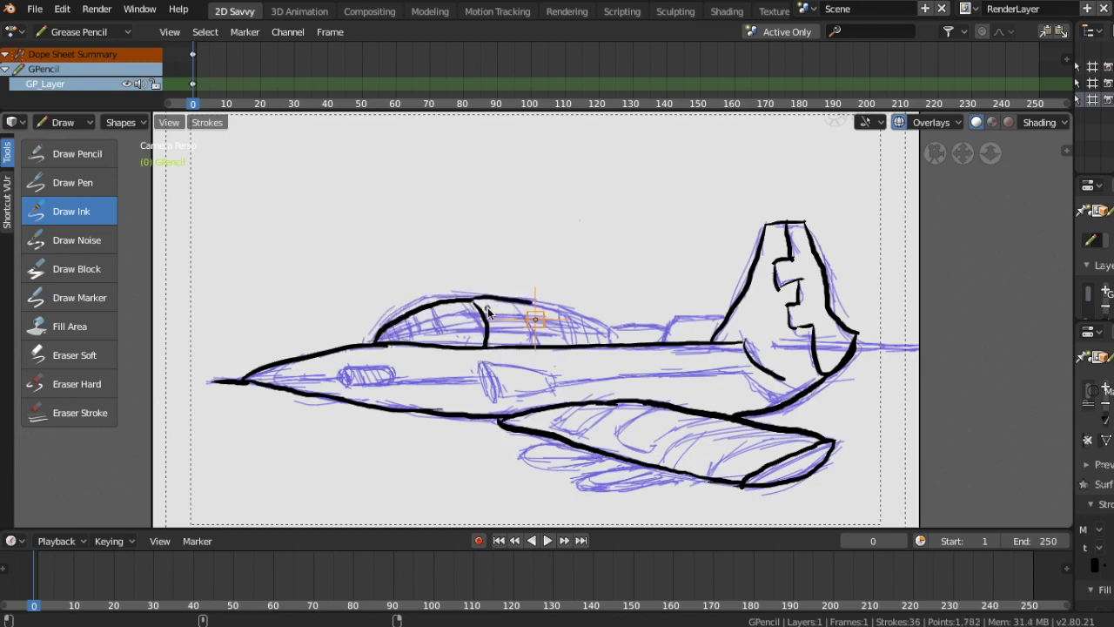
{"action": "mouse_move", "coordinate": [460, 299]}
{"action": "left_mouse_down"}
{"action": "mouse_move", "coordinate": [595, 323]}
{"action": "mouse_move", "coordinate": [609, 343]}
{"action": "left_mouse_up"}
{"action": "key", "text": "ctrl+z"}
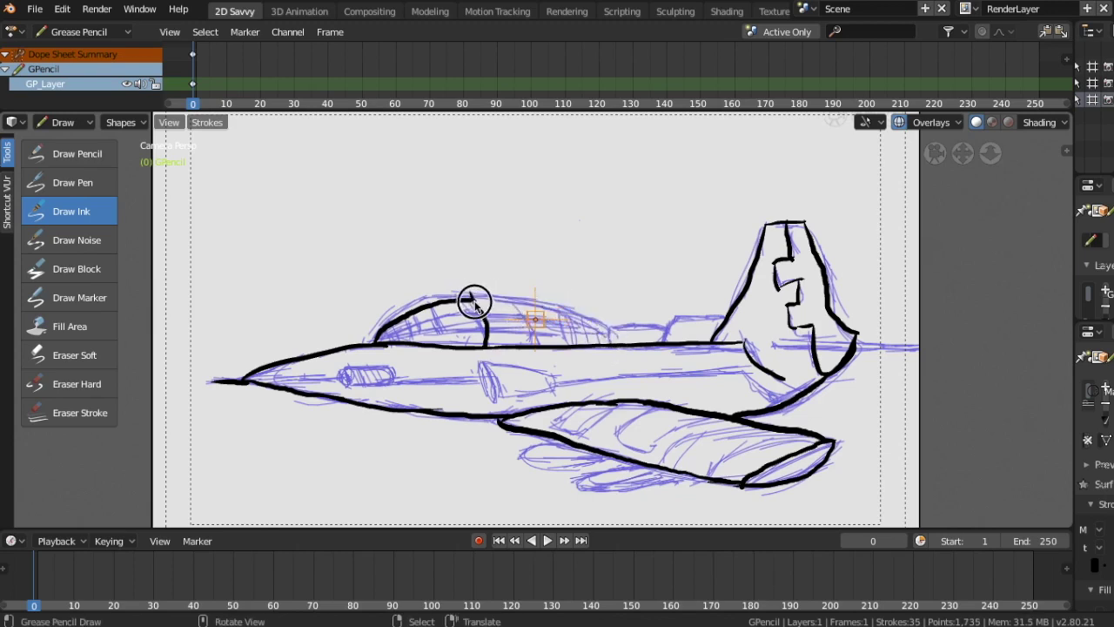
{"action": "mouse_move", "coordinate": [467, 296]}
{"action": "left_mouse_down"}
{"action": "mouse_move", "coordinate": [597, 323]}
{"action": "mouse_move", "coordinate": [600, 348]}
{"action": "left_mouse_up"}
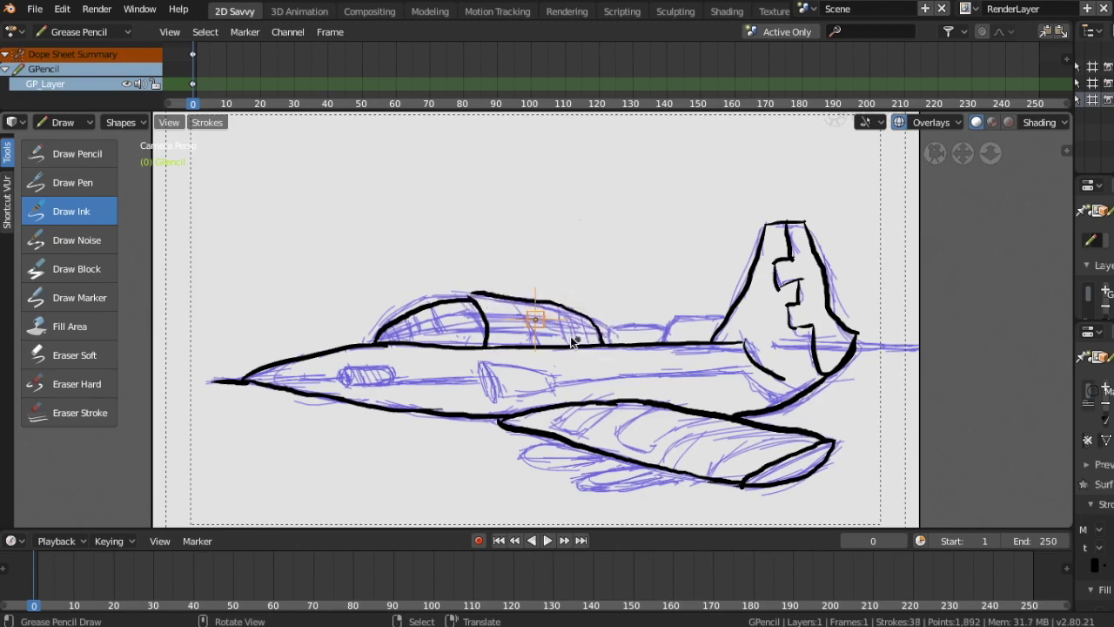
{"action": "key", "text": "ctrl+z"}
{"action": "mouse_move", "coordinate": [465, 290]}
{"action": "left_mouse_down"}
{"action": "mouse_move", "coordinate": [596, 323]}
{"action": "mouse_move", "coordinate": [614, 344]}
{"action": "left_mouse_up"}
{"action": "mouse_move", "coordinate": [466, 296]}
{"action": "left_mouse_down"}
{"action": "mouse_move", "coordinate": [445, 301]}
{"action": "mouse_move", "coordinate": [477, 290]}
{"action": "mouse_move", "coordinate": [504, 299]}
{"action": "left_mouse_up"}
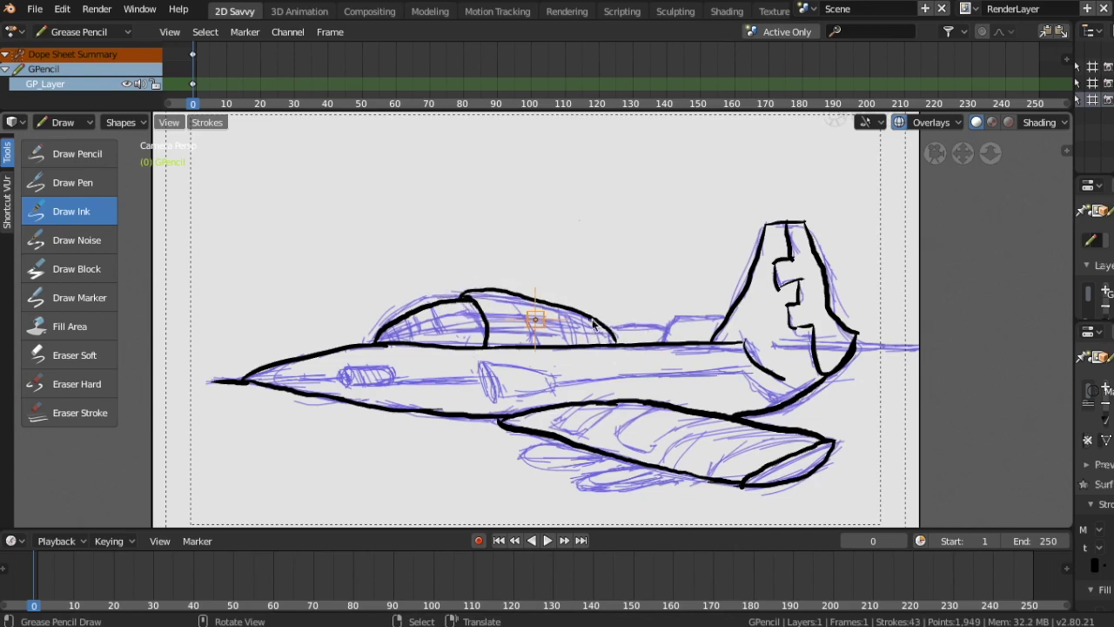
Step: Ink the spine behind the canopy and the small intake near the nose
{"action": "mouse_move", "coordinate": [606, 324]}
{"action": "left_mouse_down"}
{"action": "mouse_move", "coordinate": [674, 326]}
{"action": "mouse_move", "coordinate": [663, 341]}
{"action": "mouse_move", "coordinate": [724, 315]}
{"action": "left_mouse_up"}
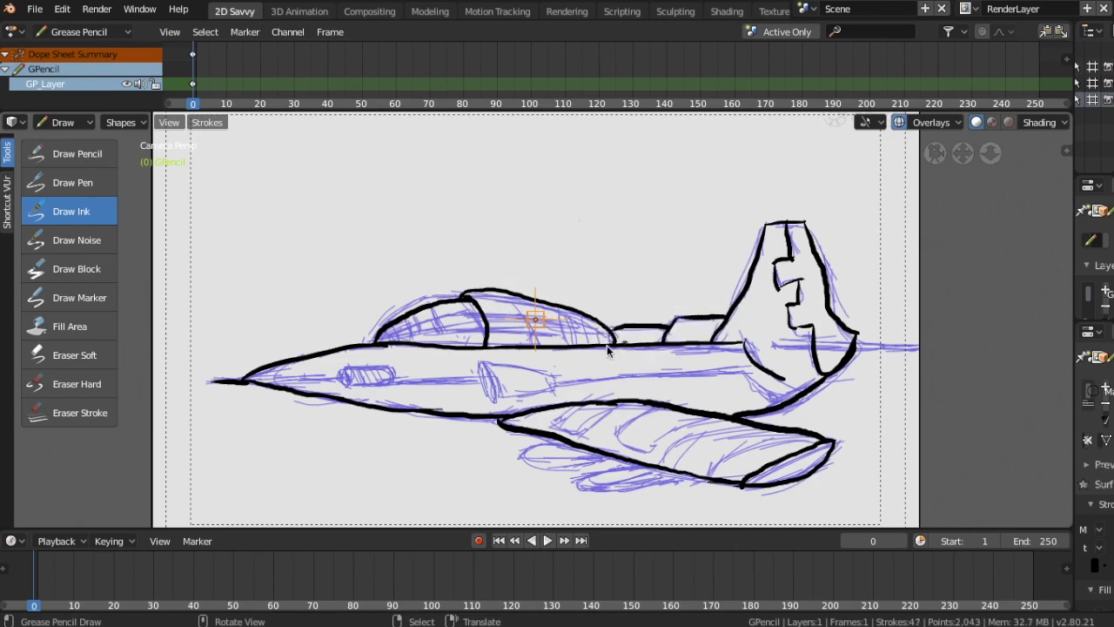
{"action": "mouse_move", "coordinate": [348, 370]}
{"action": "left_mouse_down"}
{"action": "mouse_move", "coordinate": [349, 382]}
{"action": "mouse_move", "coordinate": [392, 383]}
{"action": "mouse_move", "coordinate": [345, 373]}
{"action": "mouse_move", "coordinate": [368, 379]}
{"action": "left_mouse_up"}
{"action": "key", "text": "ctrl+z"}
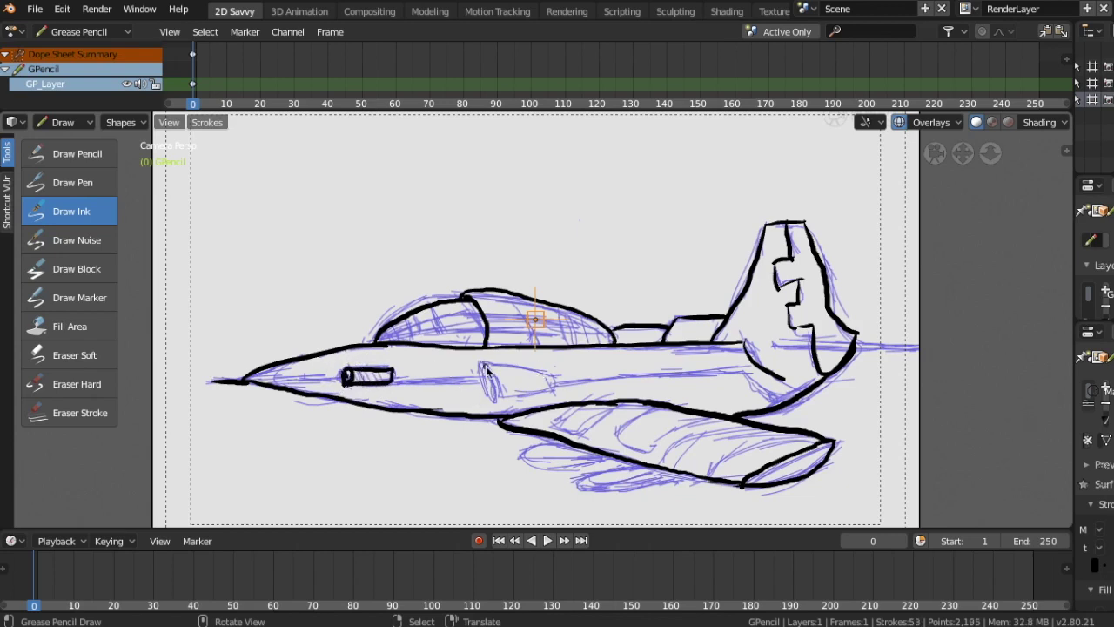
Step: Ink the side intake and the fuselage line running to the wing root
{"action": "left_click_drag", "start_coordinate": [483, 359], "coordinate": [489, 400]}
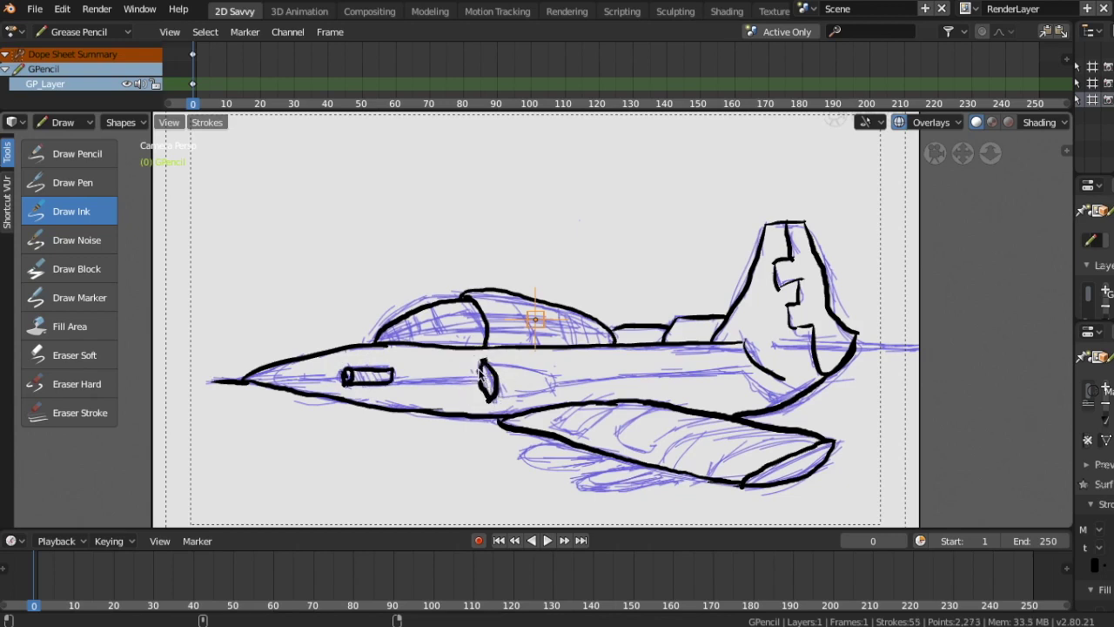
{"action": "mouse_move", "coordinate": [485, 399]}
{"action": "left_mouse_down"}
{"action": "mouse_move", "coordinate": [484, 362]}
{"action": "mouse_move", "coordinate": [557, 382]}
{"action": "left_mouse_up"}
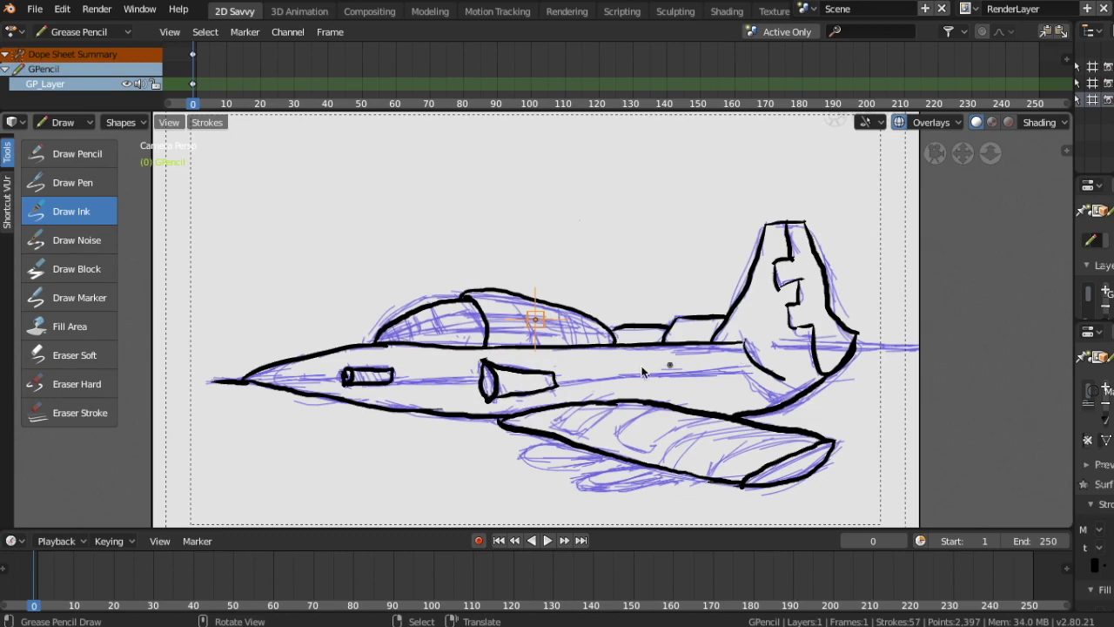
{"action": "left_click_drag", "start_coordinate": [488, 379], "coordinate": [482, 380]}
{"action": "mouse_move", "coordinate": [557, 382]}
{"action": "left_mouse_down"}
{"action": "mouse_move", "coordinate": [744, 366]}
{"action": "mouse_move", "coordinate": [780, 400]}
{"action": "left_mouse_up"}
{"action": "key", "text": "ctrl+z"}
{"action": "mouse_move", "coordinate": [738, 367]}
{"action": "left_mouse_down"}
{"action": "mouse_move", "coordinate": [738, 383]}
{"action": "mouse_move", "coordinate": [787, 396]}
{"action": "left_mouse_up"}
{"action": "key", "text": "ctrl+z"}
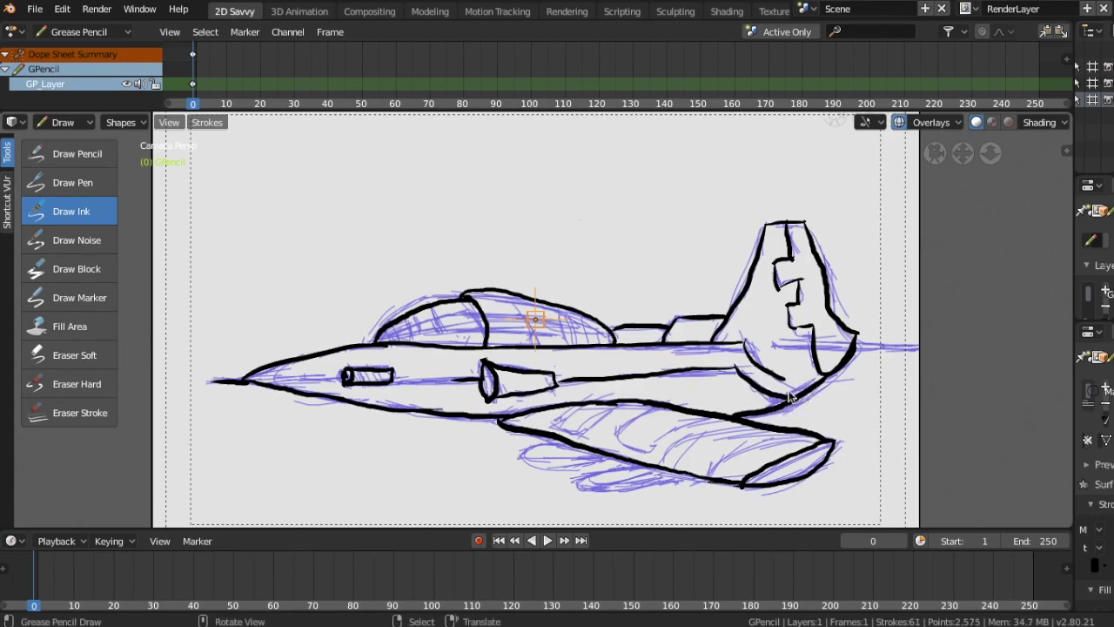
Step: Ink two wing-root fairings and the outlines of two underwing pods
{"action": "left_click_drag", "start_coordinate": [651, 405], "coordinate": [623, 437]}
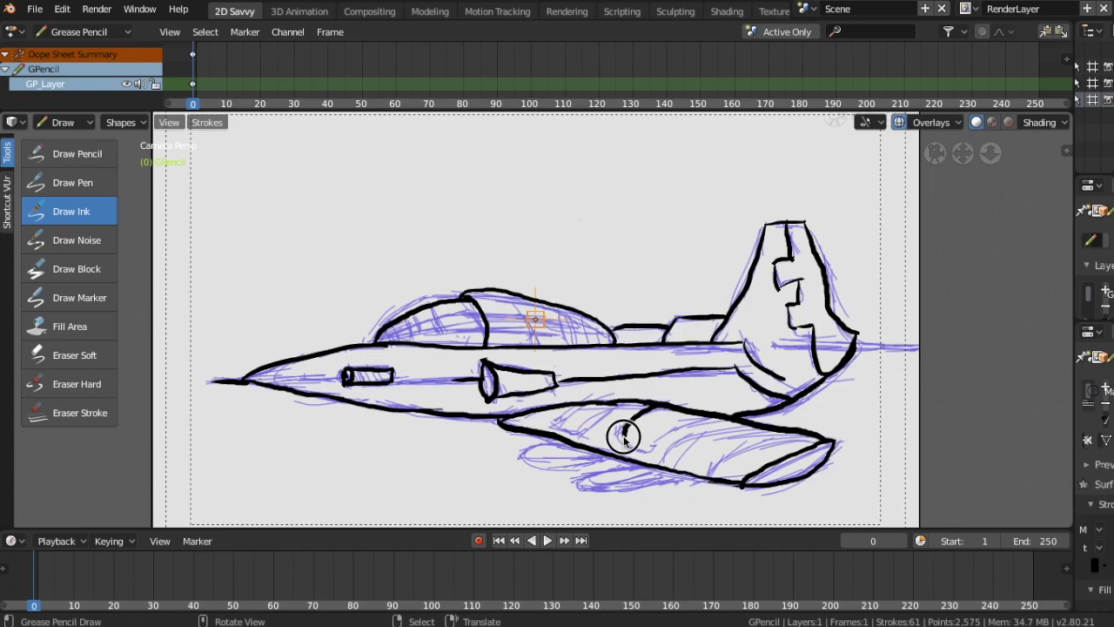
{"action": "left_click_drag", "start_coordinate": [692, 413], "coordinate": [652, 450]}
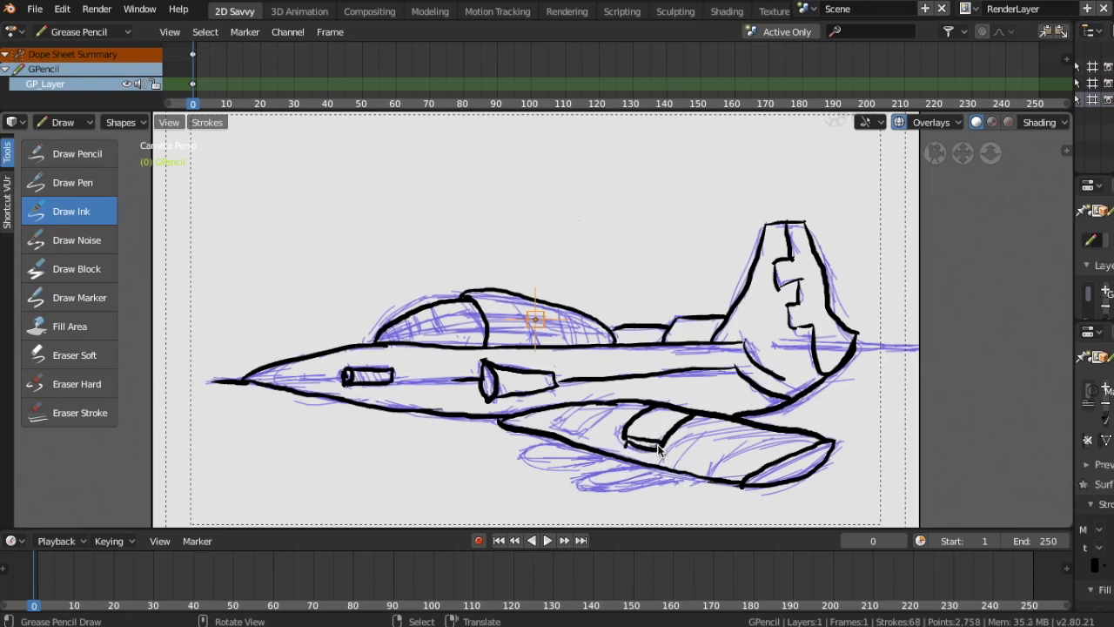
{"action": "mouse_move", "coordinate": [570, 446]}
{"action": "left_mouse_down"}
{"action": "mouse_move", "coordinate": [527, 458]}
{"action": "mouse_move", "coordinate": [597, 450]}
{"action": "left_mouse_up"}
{"action": "left_click_drag", "start_coordinate": [529, 464], "coordinate": [648, 465]}
{"action": "left_click_drag", "start_coordinate": [583, 488], "coordinate": [667, 476]}
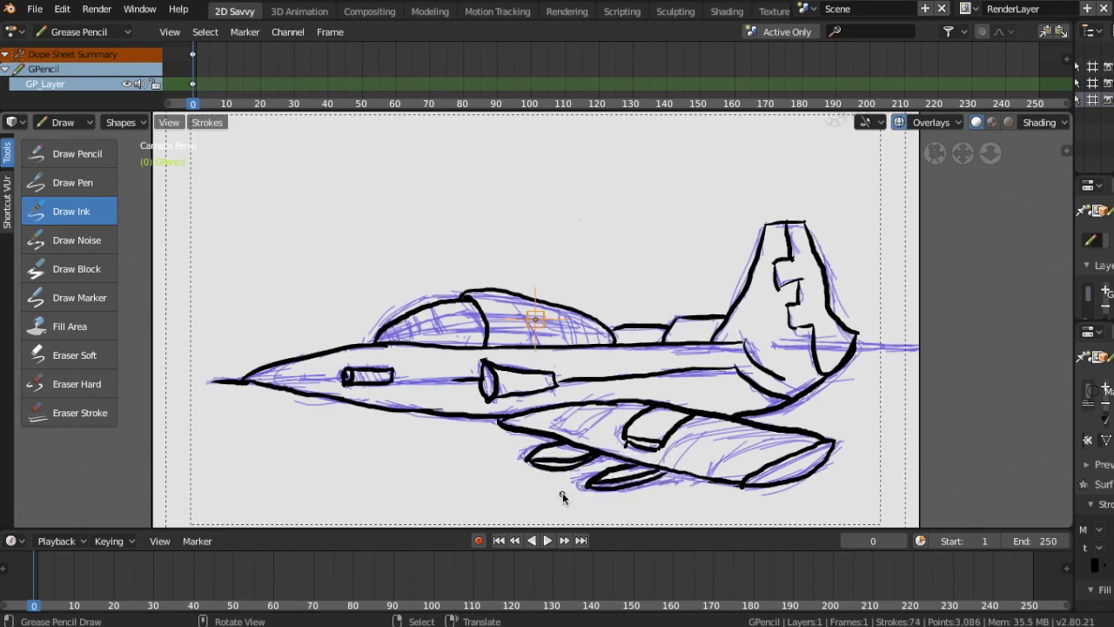
Step: Ink the lower nose edge and the pointed horizontal tail across the fin
{"action": "left_click_drag", "start_coordinate": [251, 384], "coordinate": [305, 394]}
{"action": "left_click_drag", "start_coordinate": [788, 338], "coordinate": [916, 331]}
{"action": "left_click_drag", "start_coordinate": [792, 349], "coordinate": [927, 327]}
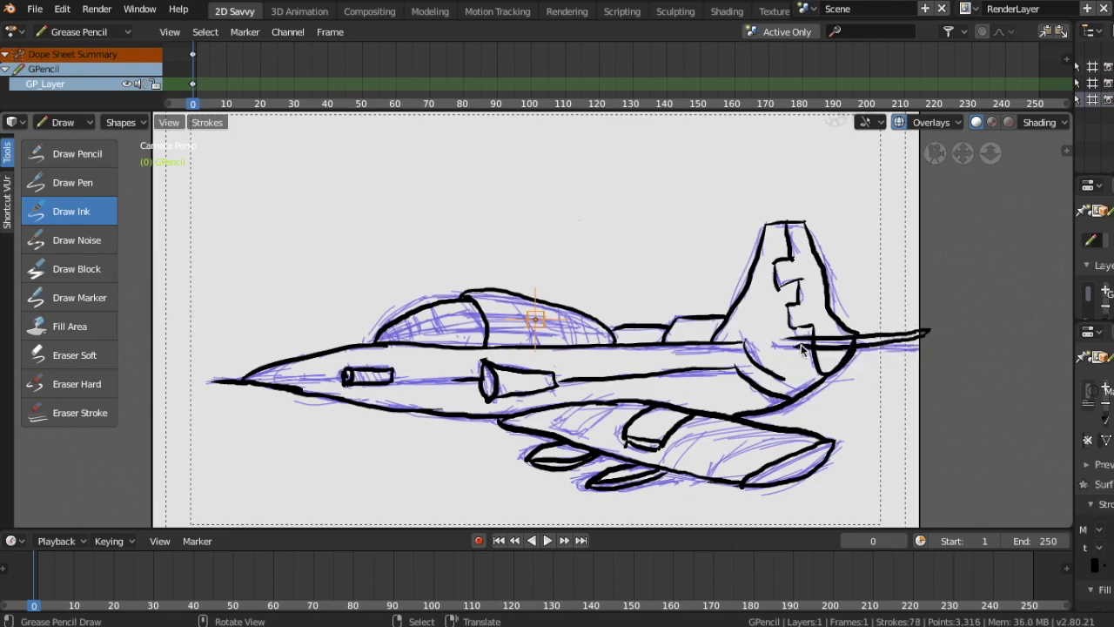
{"action": "key", "text": "ctrl+z"}
Step: Switch to Sculpt Mode and set the Smooth brush strength to about 0.955
{"action": "left_click", "coordinate": [86, 123]}
{"action": "left_click", "coordinate": [87, 179]}
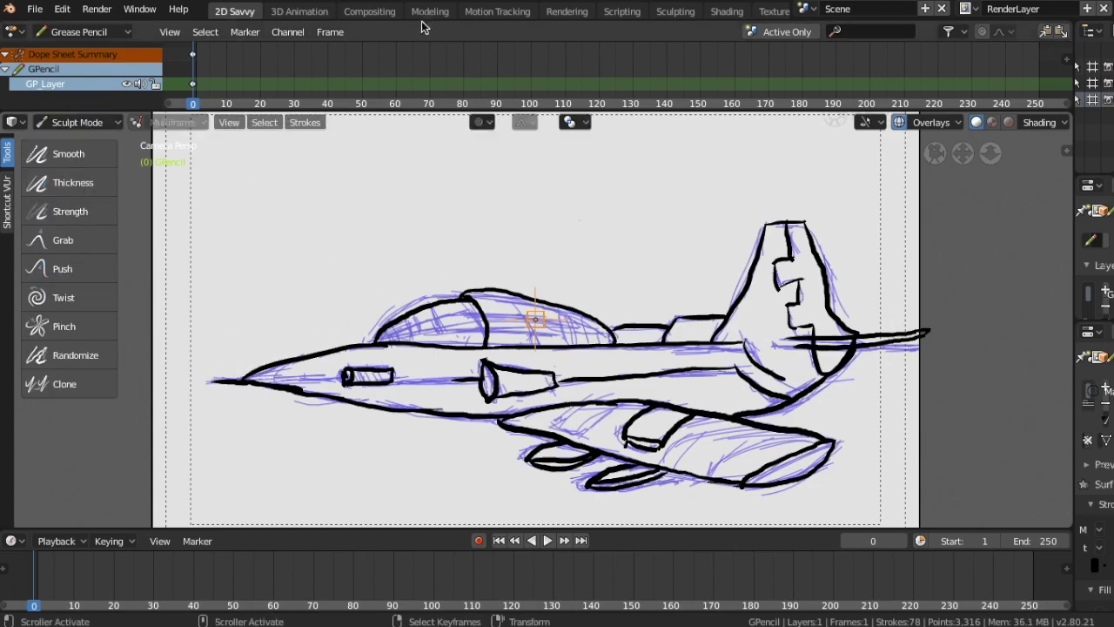
{"action": "left_click", "coordinate": [84, 149]}
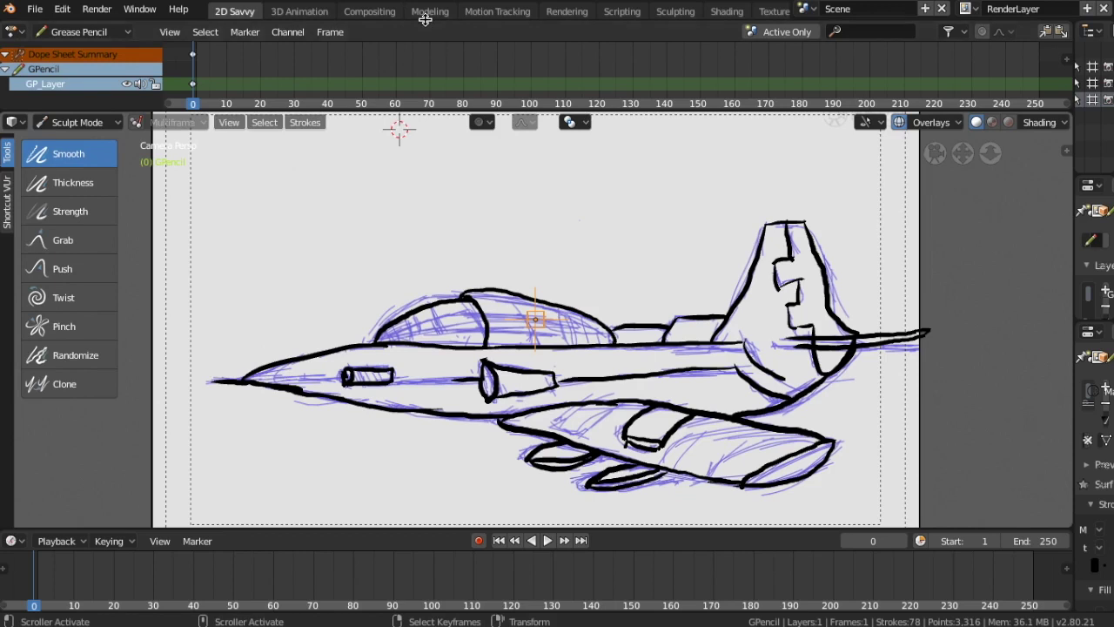
{"action": "left_click_drag", "start_coordinate": [433, 21], "coordinate": [421, 49]}
{"action": "left_click_drag", "start_coordinate": [193, 39], "coordinate": [249, 39]}
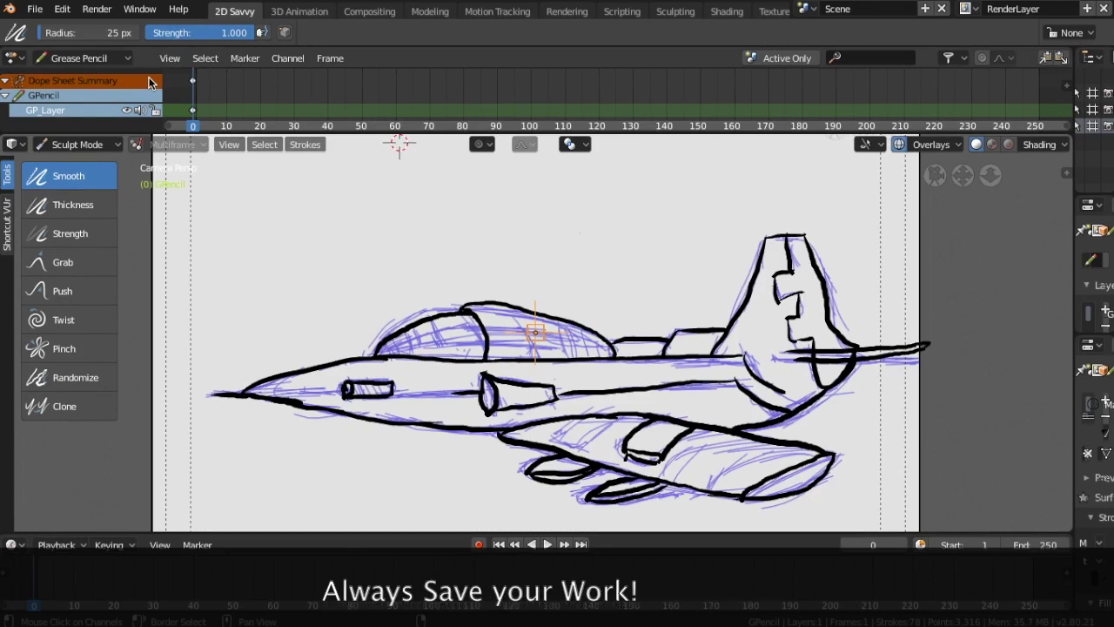
Step: Save the file, then smooth the black ink strokes, starting at the nose
{"action": "left_click", "coordinate": [33, 11]}
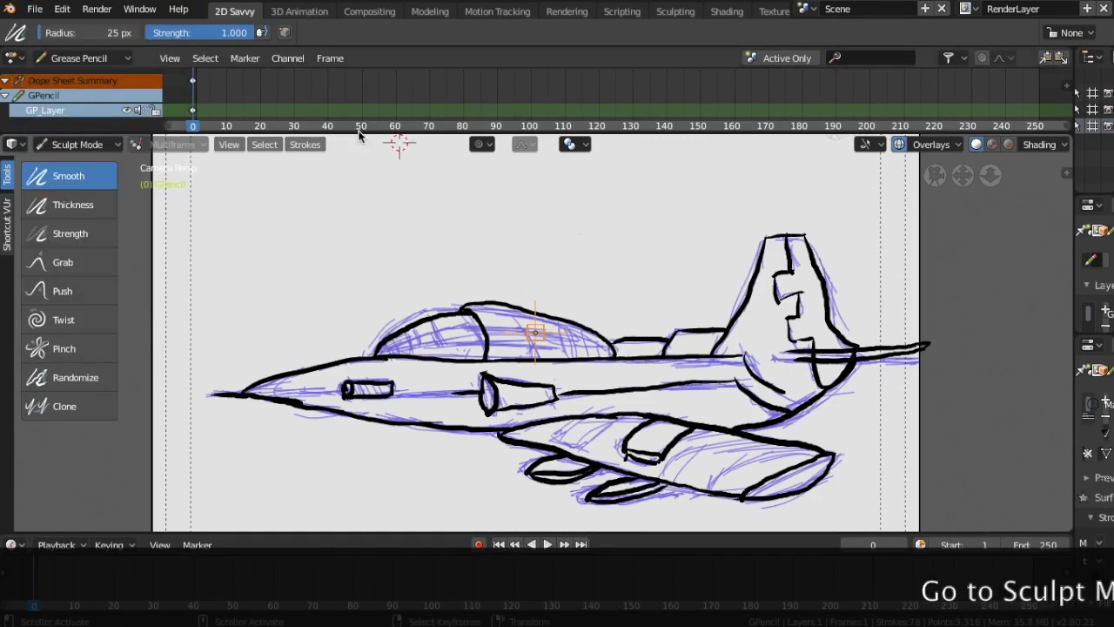
{"action": "left_click", "coordinate": [63, 181]}
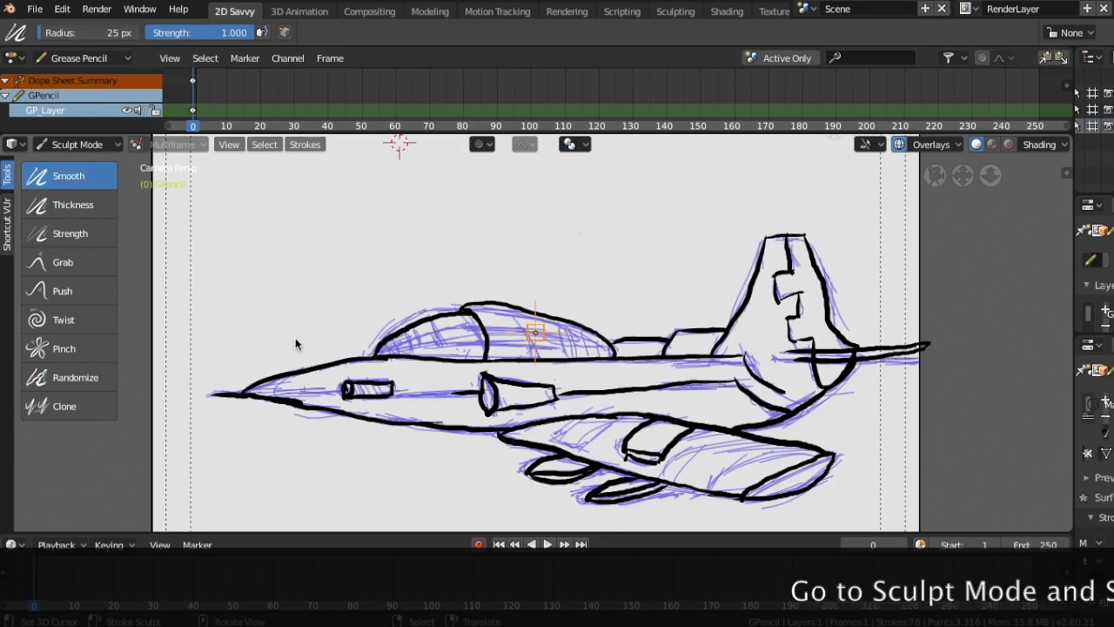
{"action": "mouse_move", "coordinate": [218, 393]}
{"action": "left_mouse_down"}
{"action": "mouse_move", "coordinate": [437, 428]}
{"action": "mouse_move", "coordinate": [619, 418]}
{"action": "mouse_move", "coordinate": [746, 427]}
{"action": "mouse_move", "coordinate": [641, 450]}
{"action": "mouse_move", "coordinate": [615, 492]}
{"action": "mouse_move", "coordinate": [671, 478]}
{"action": "mouse_move", "coordinate": [634, 490]}
{"action": "mouse_move", "coordinate": [555, 465]}
{"action": "mouse_move", "coordinate": [858, 354]}
{"action": "mouse_move", "coordinate": [910, 348]}
{"action": "mouse_move", "coordinate": [850, 354]}
{"action": "mouse_move", "coordinate": [850, 319]}
{"action": "mouse_move", "coordinate": [809, 241]}
{"action": "mouse_move", "coordinate": [771, 241]}
{"action": "mouse_move", "coordinate": [731, 322]}
{"action": "mouse_move", "coordinate": [632, 334]}
{"action": "mouse_move", "coordinate": [433, 309]}
{"action": "mouse_move", "coordinate": [522, 313]}
{"action": "mouse_move", "coordinate": [465, 306]}
{"action": "mouse_move", "coordinate": [514, 322]}
{"action": "mouse_move", "coordinate": [531, 357]}
{"action": "mouse_move", "coordinate": [599, 378]}
{"action": "mouse_move", "coordinate": [600, 393]}
{"action": "mouse_move", "coordinate": [698, 373]}
{"action": "mouse_move", "coordinate": [542, 385]}
{"action": "mouse_move", "coordinate": [475, 378]}
{"action": "mouse_move", "coordinate": [512, 372]}
{"action": "mouse_move", "coordinate": [488, 389]}
{"action": "mouse_move", "coordinate": [786, 383]}
{"action": "mouse_move", "coordinate": [589, 388]}
{"action": "mouse_move", "coordinate": [738, 372]}
{"action": "mouse_move", "coordinate": [703, 380]}
{"action": "mouse_move", "coordinate": [801, 397]}
{"action": "mouse_move", "coordinate": [514, 423]}
{"action": "mouse_move", "coordinate": [224, 417]}
{"action": "mouse_move", "coordinate": [315, 408]}
{"action": "mouse_move", "coordinate": [256, 388]}
{"action": "mouse_move", "coordinate": [386, 410]}
{"action": "mouse_move", "coordinate": [403, 424]}
{"action": "mouse_move", "coordinate": [508, 428]}
{"action": "mouse_move", "coordinate": [406, 365]}
{"action": "mouse_move", "coordinate": [834, 352]}
{"action": "mouse_move", "coordinate": [753, 447]}
{"action": "mouse_move", "coordinate": [704, 427]}
{"action": "mouse_move", "coordinate": [753, 479]}
{"action": "mouse_move", "coordinate": [637, 488]}
{"action": "mouse_move", "coordinate": [500, 437]}
{"action": "mouse_move", "coordinate": [652, 418]}
{"action": "mouse_move", "coordinate": [576, 419]}
{"action": "mouse_move", "coordinate": [792, 360]}
{"action": "mouse_move", "coordinate": [634, 340]}
{"action": "mouse_move", "coordinate": [199, 373]}
{"action": "mouse_move", "coordinate": [291, 393]}
{"action": "left_mouse_up"}
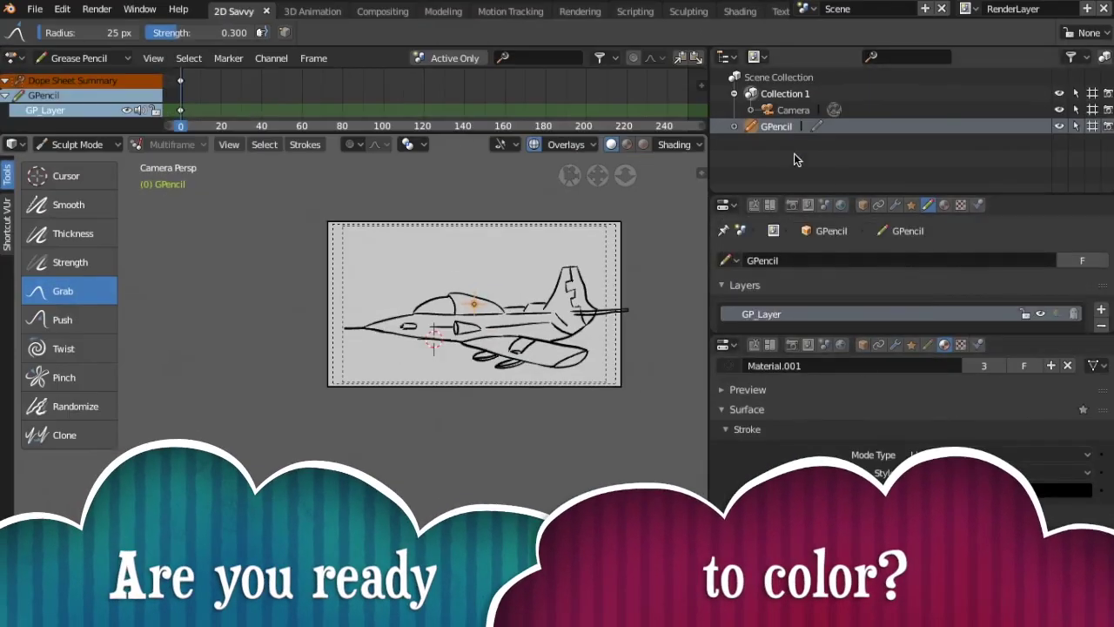
Step: Rename the Grease Pencil object to AirPlane
{"action": "double_click", "coordinate": [777, 126]}
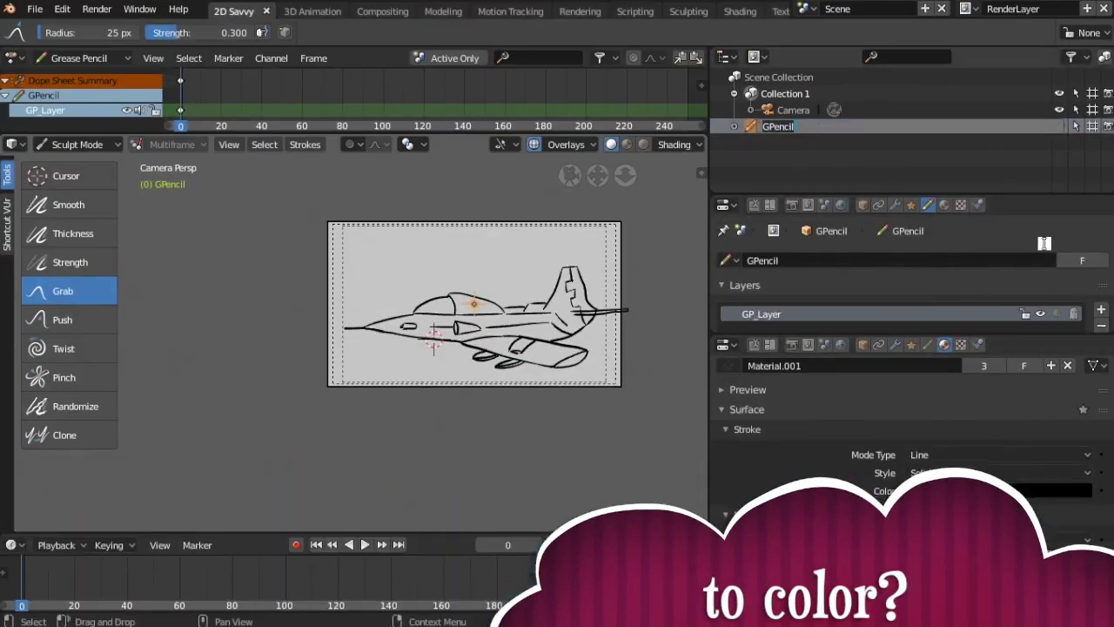
{"action": "type", "text": "AirPlane"}
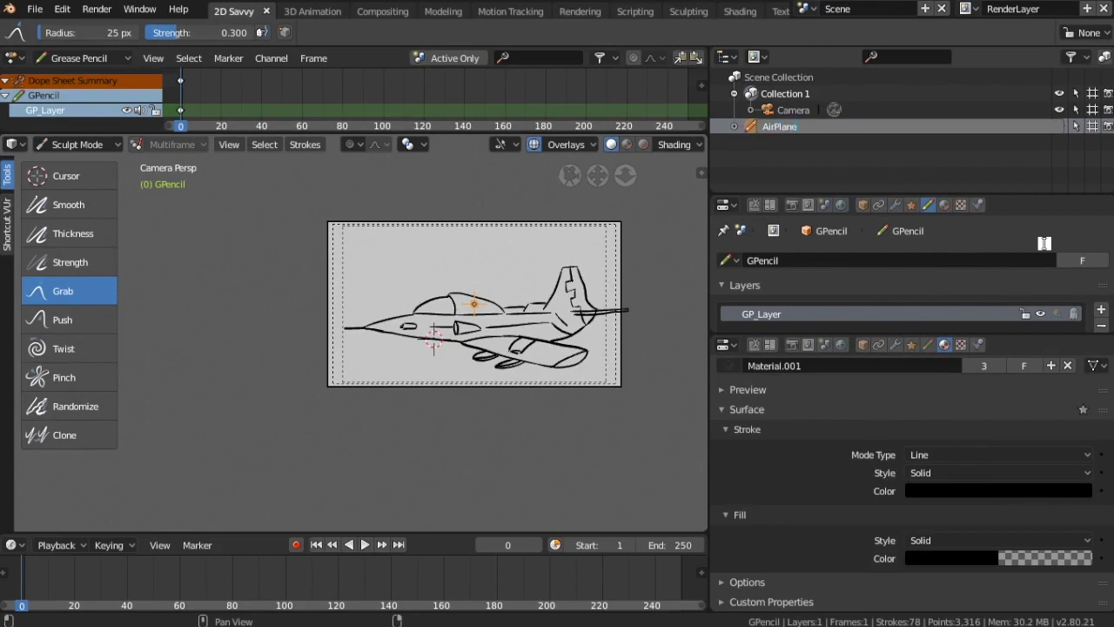
{"action": "key", "text": "Return"}
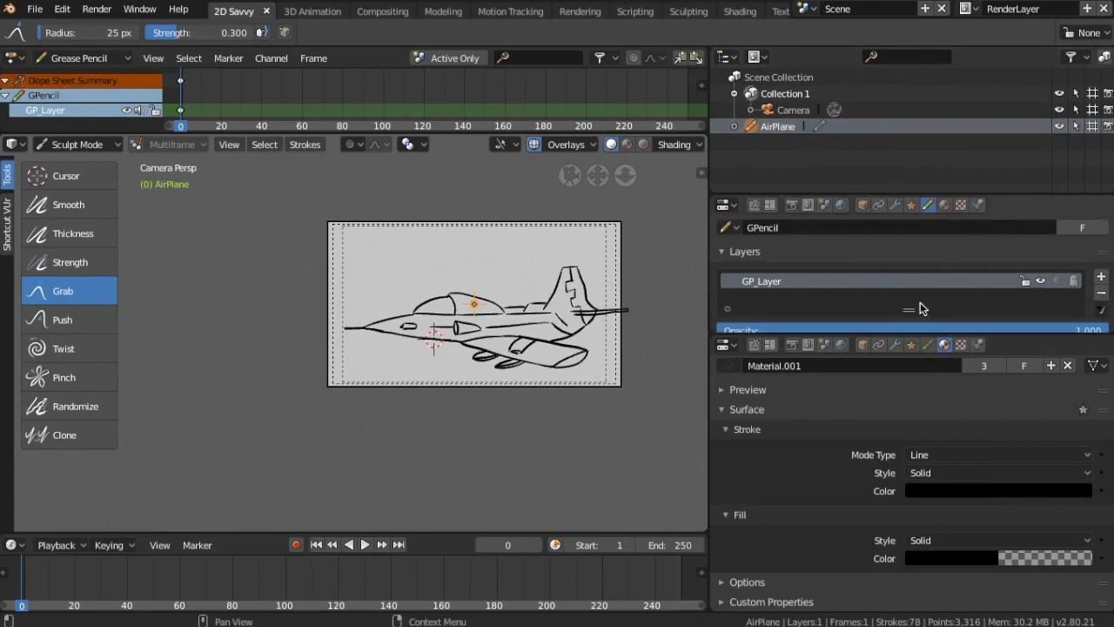
Step: Scroll the Object Data properties to the Layers list holding GP_Layer
{"action": "scroll", "coordinate": [921, 303], "scroll_direction": "down", "scroll_amount": 1}
{"action": "scroll", "coordinate": [920, 303], "scroll_direction": "down", "scroll_amount": 1}
{"action": "scroll", "coordinate": [920, 303], "scroll_direction": "down", "scroll_amount": 2}
{"action": "scroll", "coordinate": [920, 302], "scroll_direction": "down", "scroll_amount": 1}
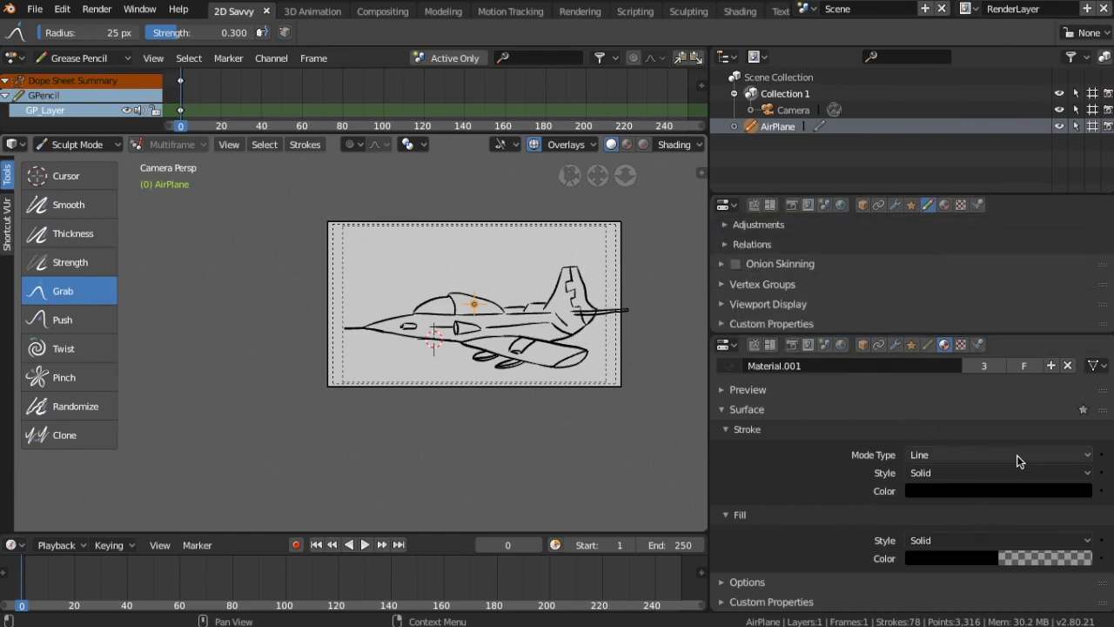
{"action": "scroll", "coordinate": [860, 286], "scroll_direction": "up", "scroll_amount": 5}
{"action": "scroll", "coordinate": [860, 286], "scroll_direction": "down", "scroll_amount": 1}
{"action": "scroll", "coordinate": [860, 286], "scroll_direction": "up", "scroll_amount": 1}
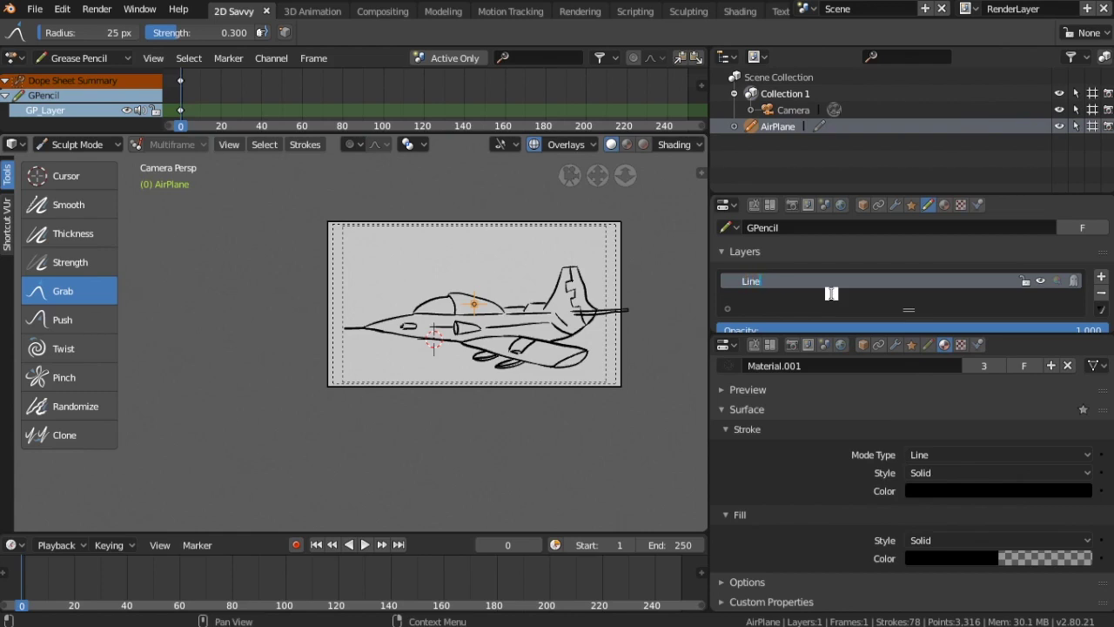
Step: Add a second layer named Color and toggle its visibility
{"action": "left_click", "coordinate": [1041, 281]}
{"action": "left_click", "coordinate": [1041, 281]}
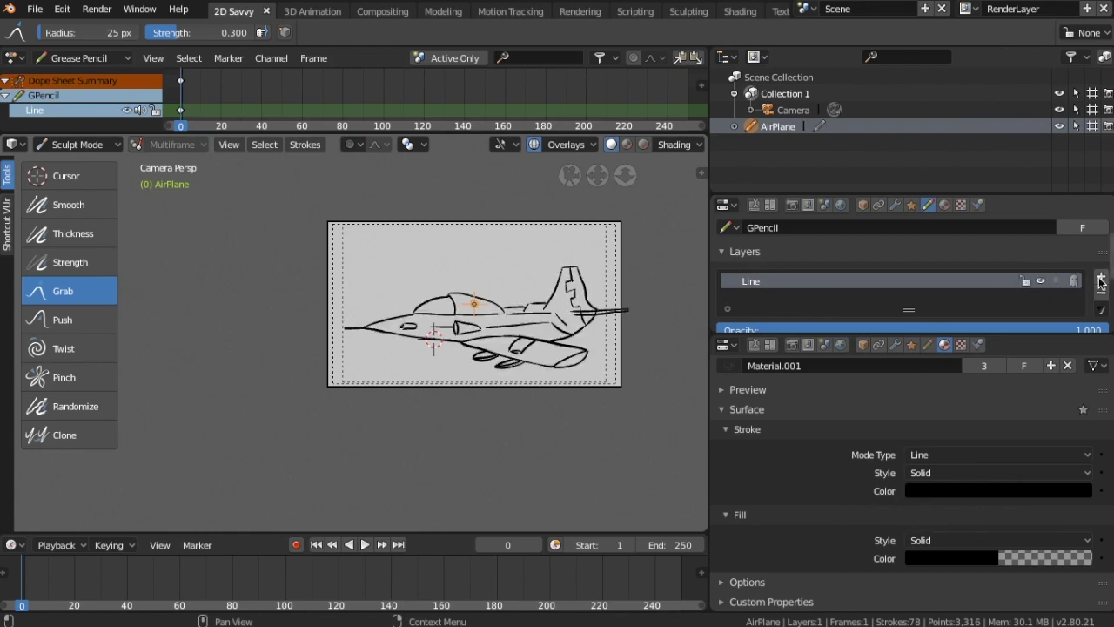
{"action": "left_click", "coordinate": [1101, 276]}
{"action": "double_click", "coordinate": [762, 300]}
{"action": "type", "text": "Color"}
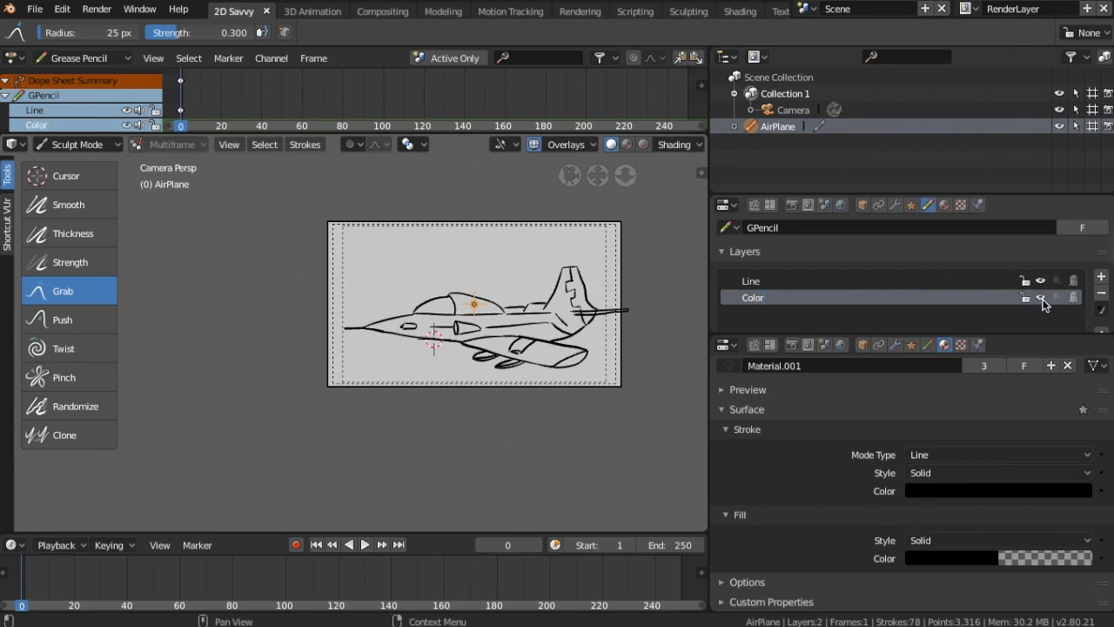
{"action": "left_click", "coordinate": [1040, 281]}
{"action": "left_click", "coordinate": [1040, 281]}
{"action": "left_click", "coordinate": [1040, 281]}
{"action": "left_click", "coordinate": [1039, 281]}
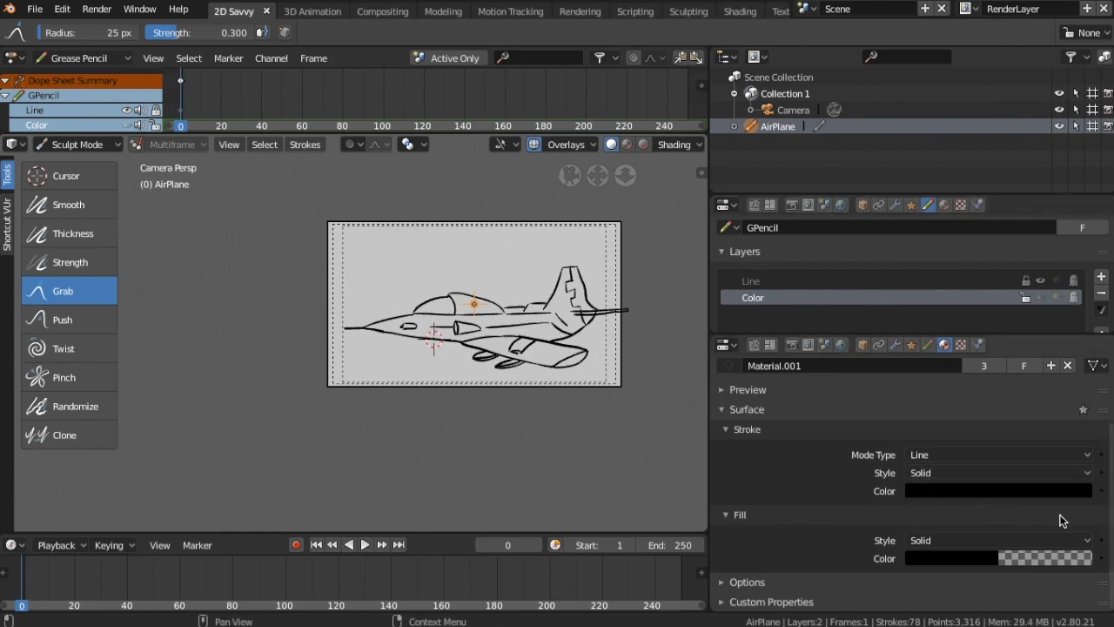
Step: Lower the current stroke colour's alpha to zero
{"action": "left_click", "coordinate": [995, 490]}
{"action": "mouse_move", "coordinate": [1002, 465]}
{"action": "left_mouse_down"}
{"action": "mouse_move", "coordinate": [952, 466]}
{"action": "mouse_move", "coordinate": [1058, 465]}
{"action": "left_mouse_up"}
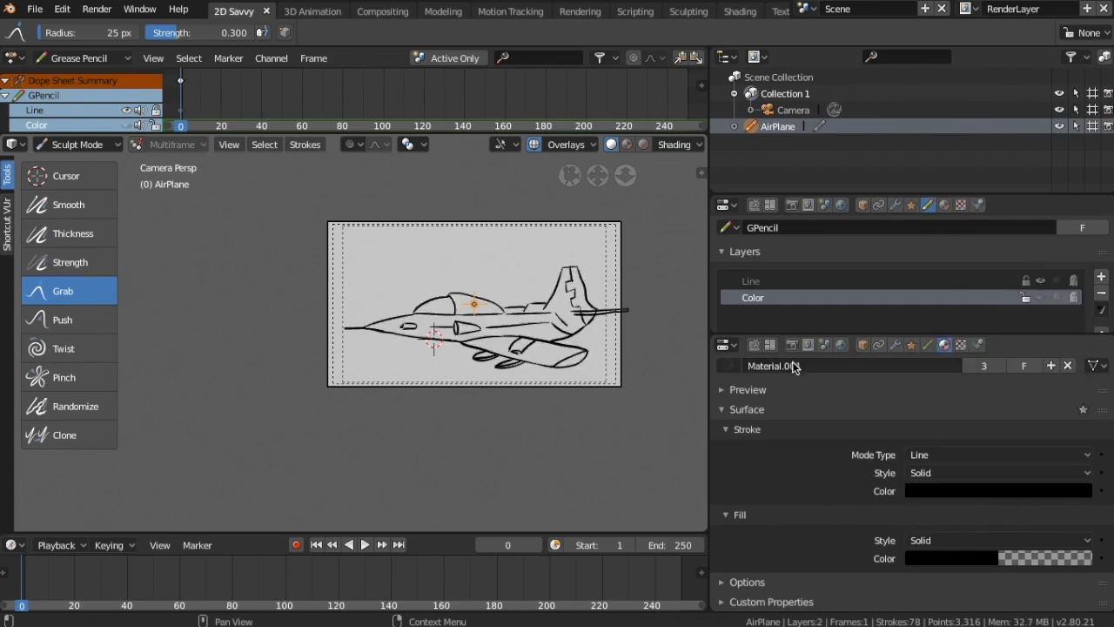
{"action": "scroll", "coordinate": [840, 490], "scroll_direction": "up", "scroll_amount": 3}
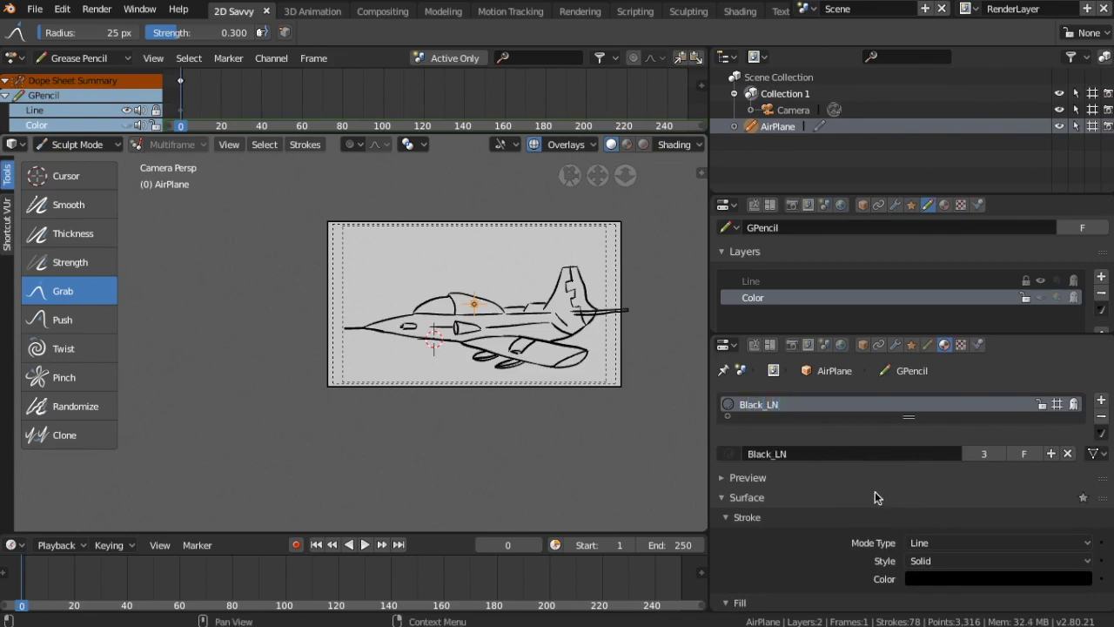
Step: Add a material slot holding a new material, Material.001
{"action": "left_click", "coordinate": [1101, 405]}
{"action": "left_click", "coordinate": [879, 529]}
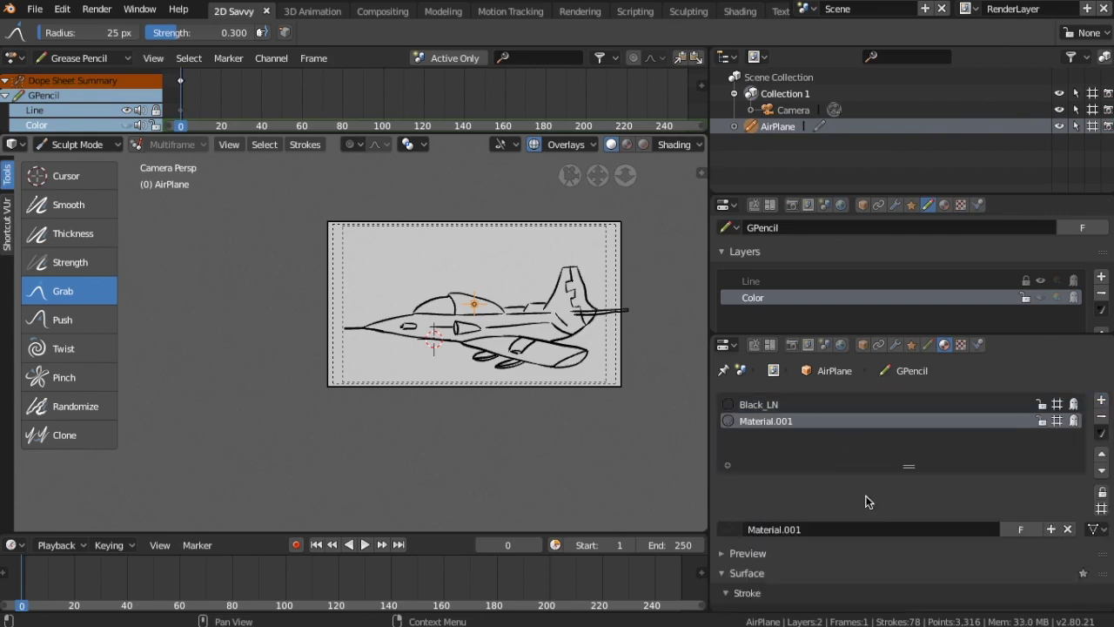
{"action": "scroll", "coordinate": [993, 462], "scroll_direction": "down", "scroll_amount": 5}
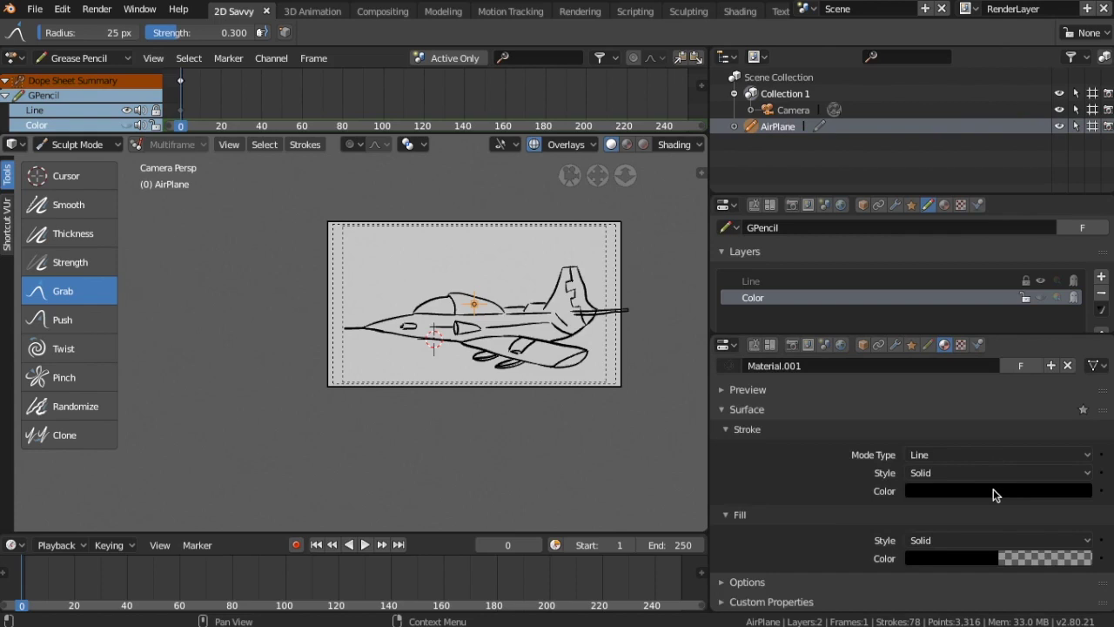
Step: Set Material.001's stroke colour to coral red (RGB 1.000, 0.464, 0.349)
{"action": "left_click", "coordinate": [995, 491]}
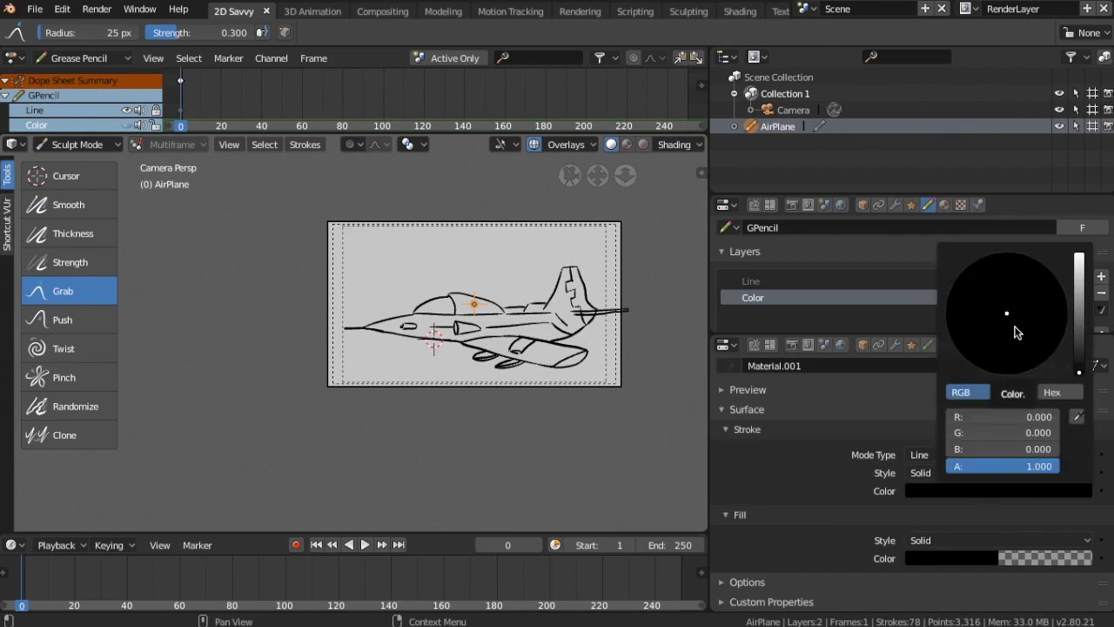
{"action": "left_click_drag", "start_coordinate": [1079, 372], "coordinate": [1079, 255]}
{"action": "left_click", "coordinate": [1079, 407]}
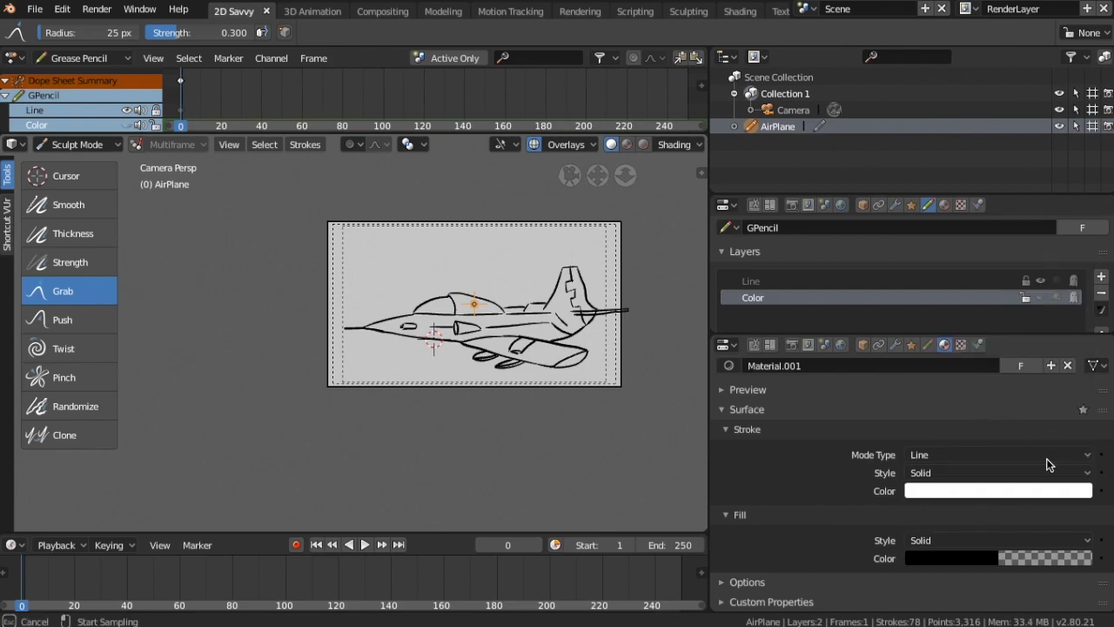
{"action": "left_click", "coordinate": [1060, 498]}
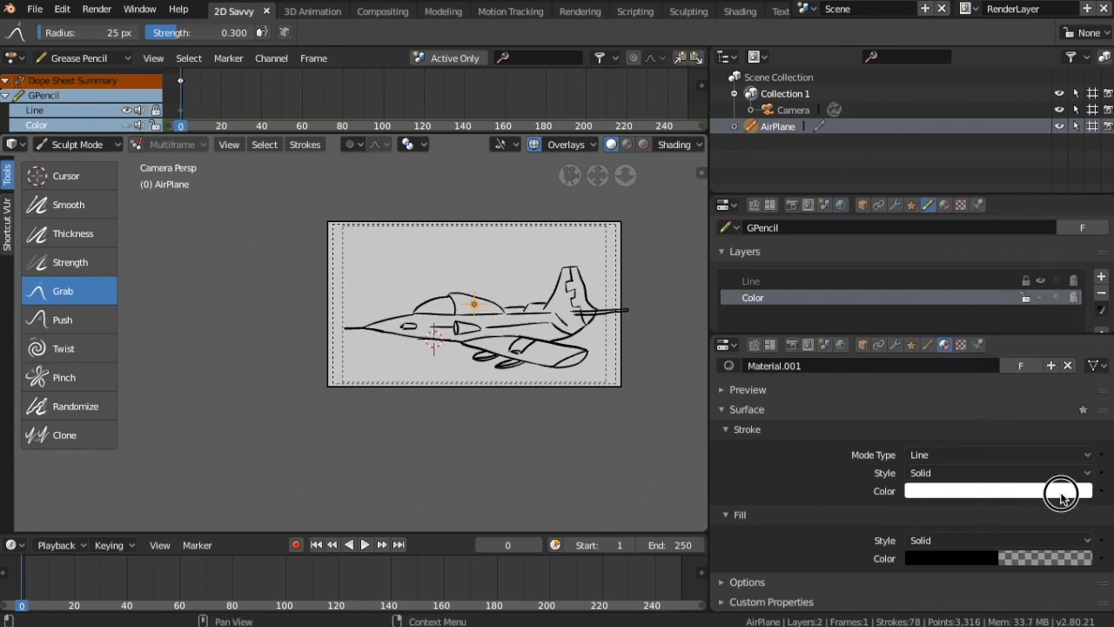
{"action": "left_click", "coordinate": [992, 493]}
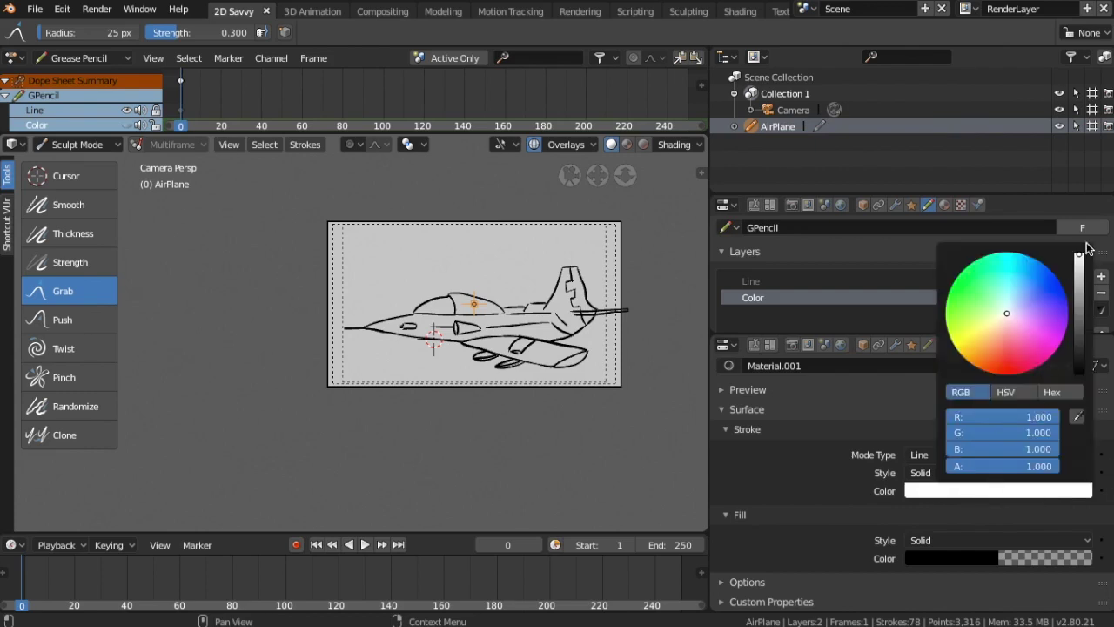
{"action": "mouse_move", "coordinate": [1010, 312]}
{"action": "left_mouse_down"}
{"action": "mouse_move", "coordinate": [1044, 284]}
{"action": "mouse_move", "coordinate": [990, 336]}
{"action": "mouse_move", "coordinate": [1007, 344]}
{"action": "left_mouse_up"}
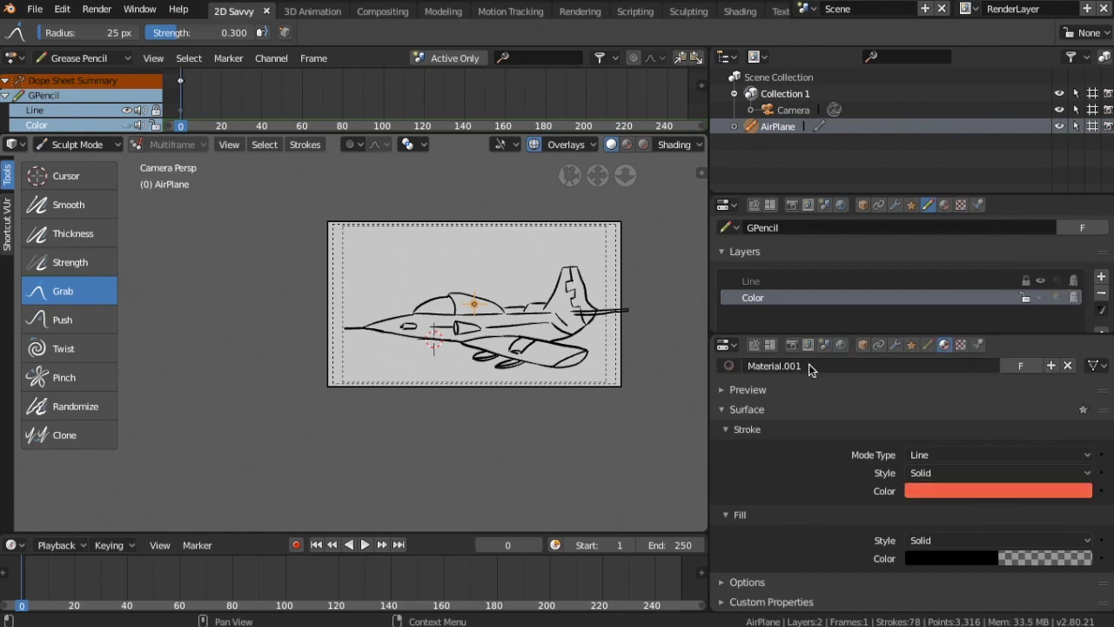
{"action": "scroll", "coordinate": [614, 360], "scroll_direction": "up", "scroll_amount": 2}
Step: Give Material.001 an opaque fill copied from its coral-red stroke colour
{"action": "scroll", "coordinate": [614, 359], "scroll_direction": "up", "scroll_amount": 2}
{"action": "middle_click_drag", "start_coordinate": [614, 359], "coordinate": [617, 396], "text": "shift"}
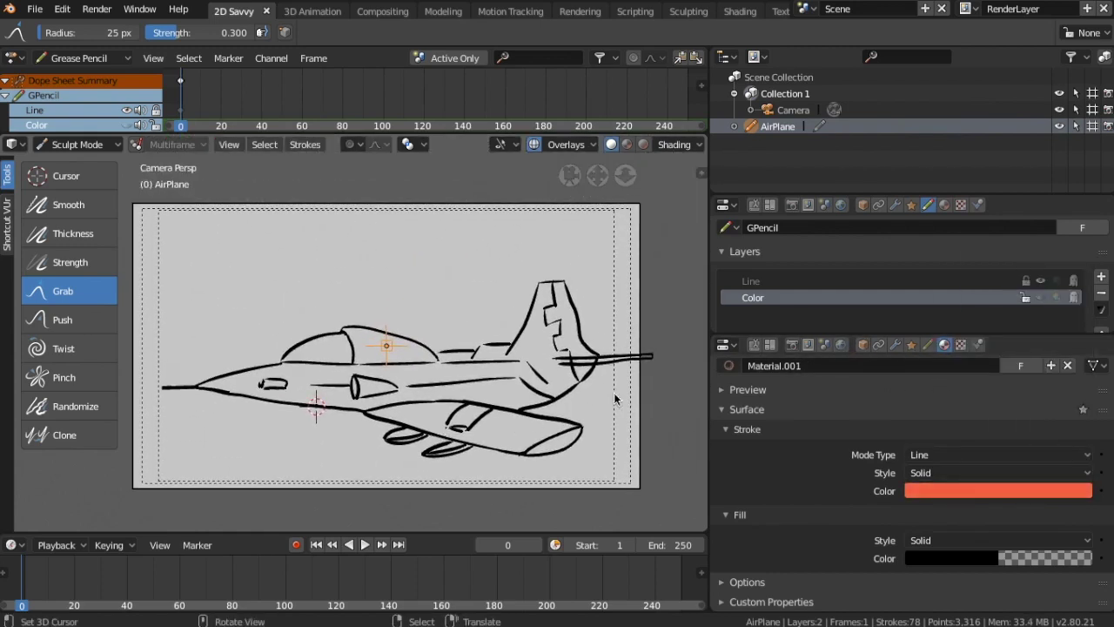
{"action": "left_click", "coordinate": [957, 564]}
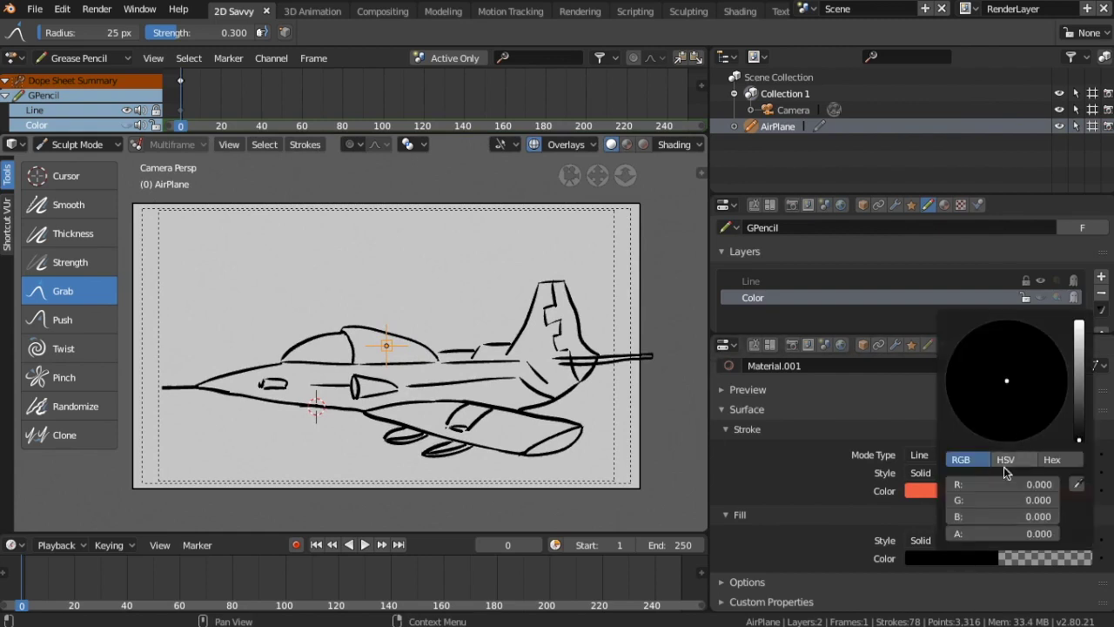
{"action": "left_click_drag", "start_coordinate": [1001, 533], "coordinate": [1057, 533]}
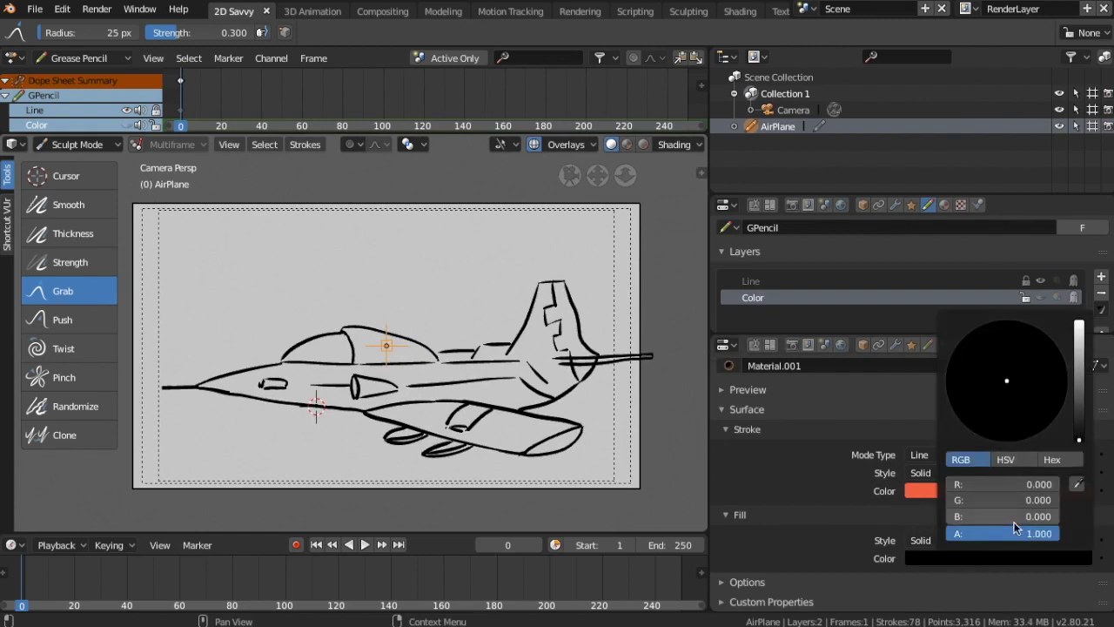
{"action": "left_click", "coordinate": [1005, 559]}
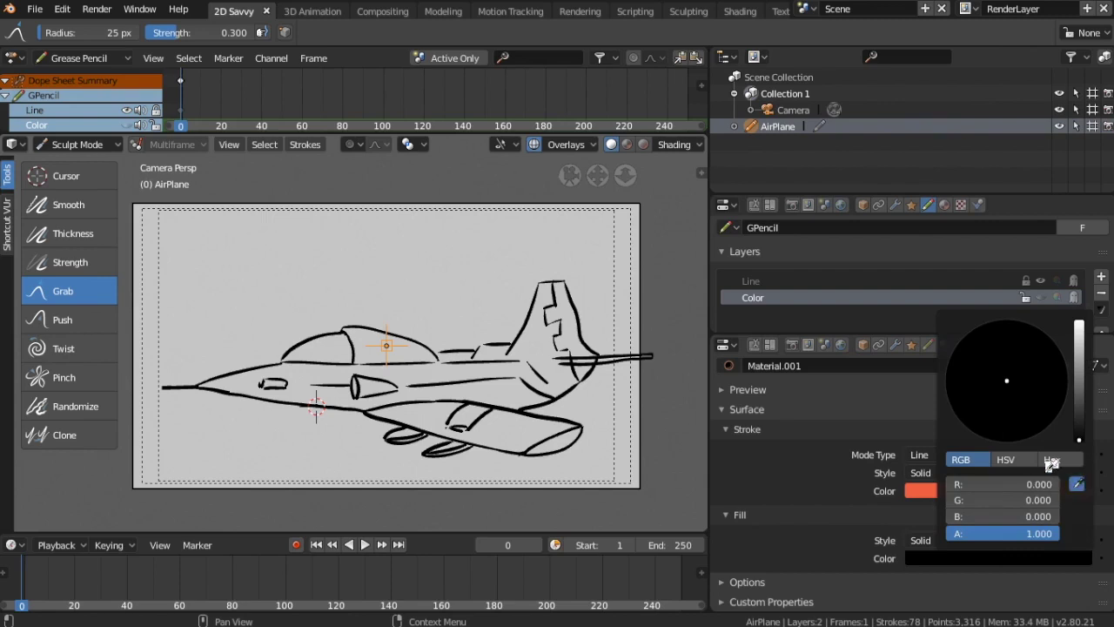
{"action": "left_click", "coordinate": [1017, 487]}
Step: Make Material.001's stroke colour fully transparent
{"action": "left_click", "coordinate": [1057, 492]}
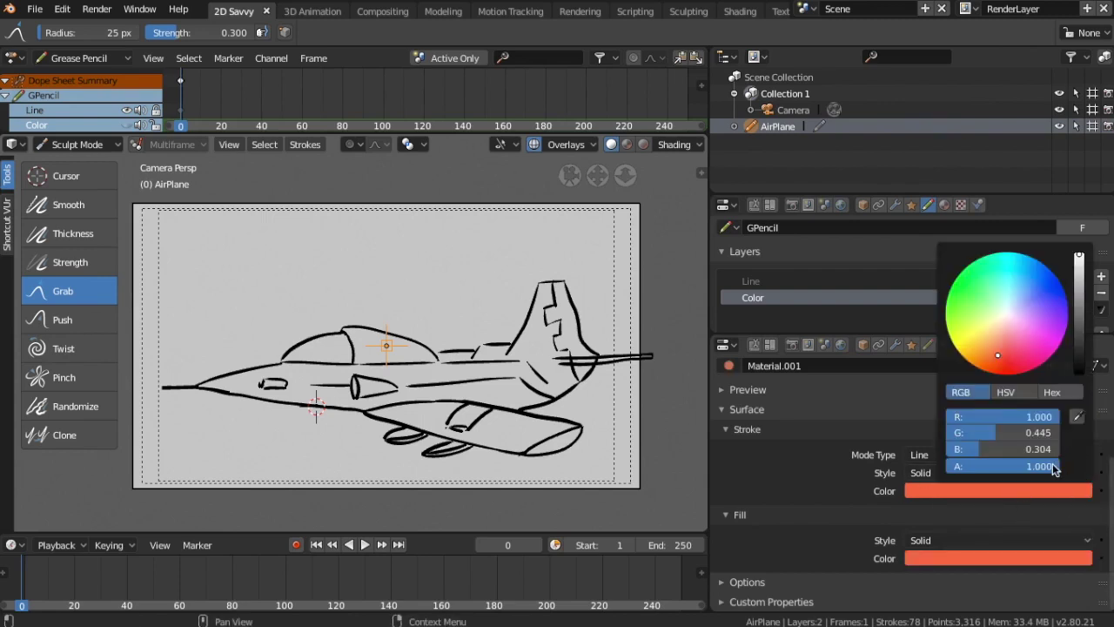
{"action": "left_click", "coordinate": [988, 492]}
{"action": "left_click_drag", "start_coordinate": [1038, 472], "coordinate": [957, 470]}
{"action": "scroll", "coordinate": [687, 318], "scroll_direction": "up", "scroll_amount": 3}
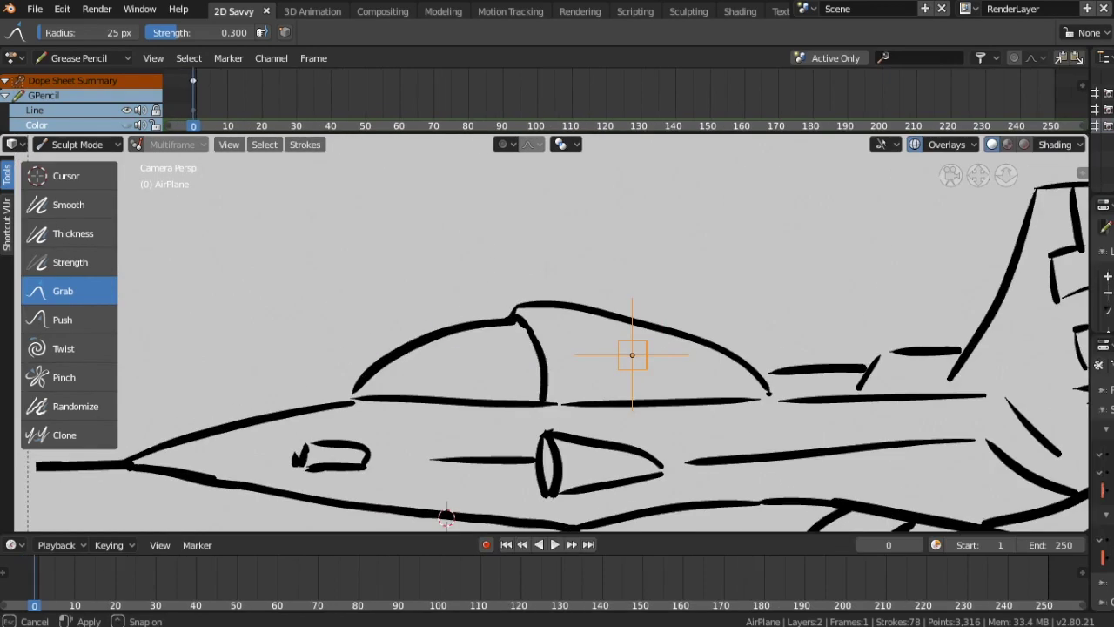
{"action": "left_click_drag", "start_coordinate": [710, 318], "coordinate": [1049, 383]}
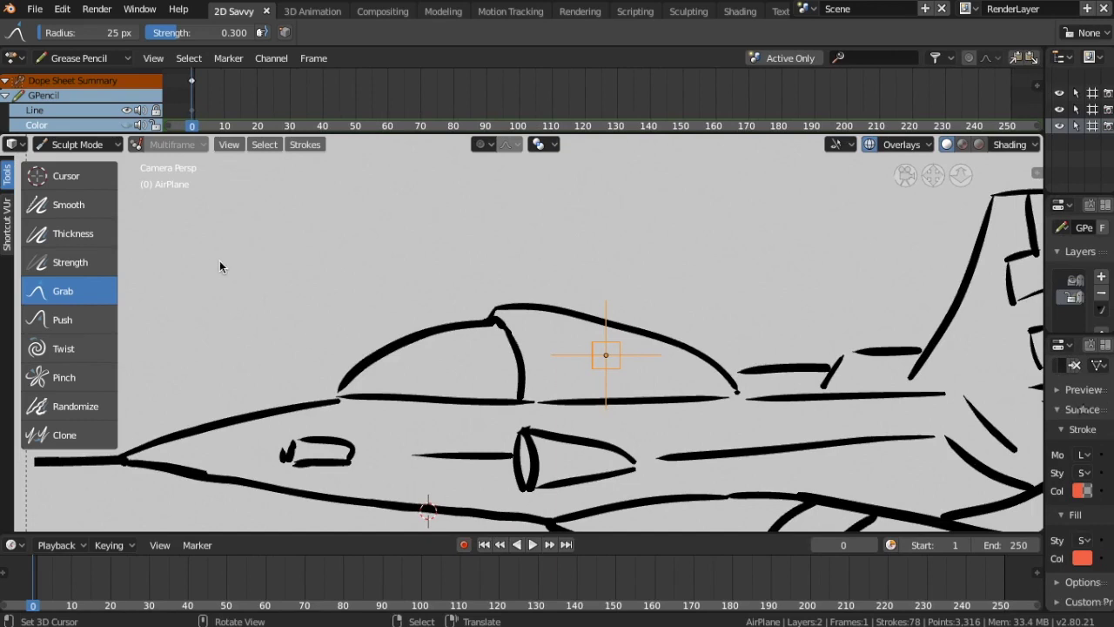
Step: Return to Draw mode and select the Draw Ink brush with Material.001
{"action": "left_click", "coordinate": [121, 145]}
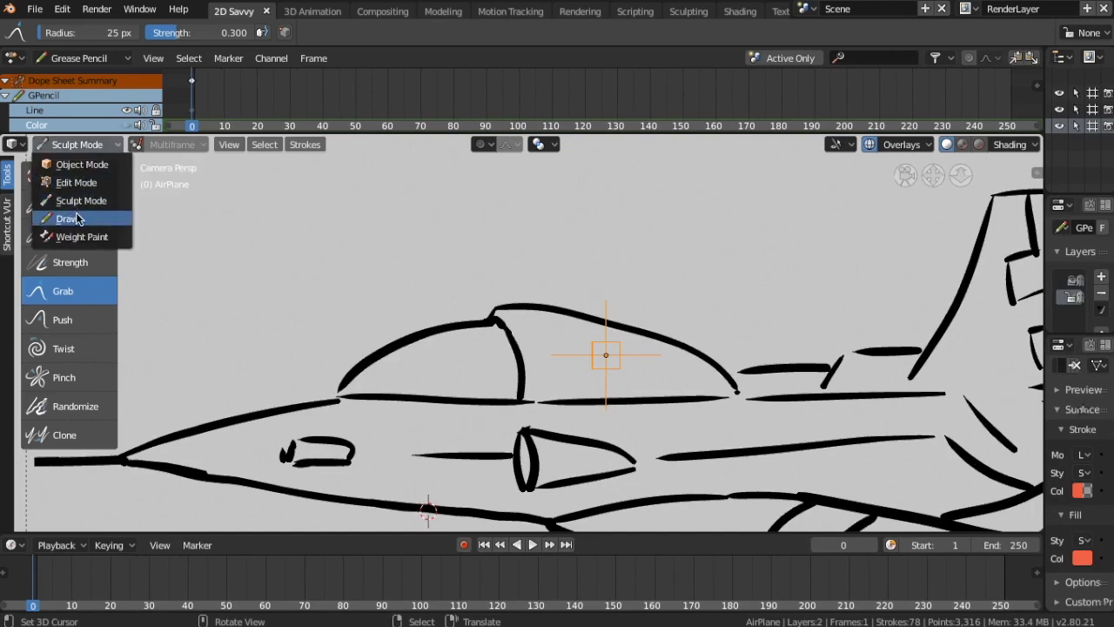
{"action": "left_click", "coordinate": [76, 212]}
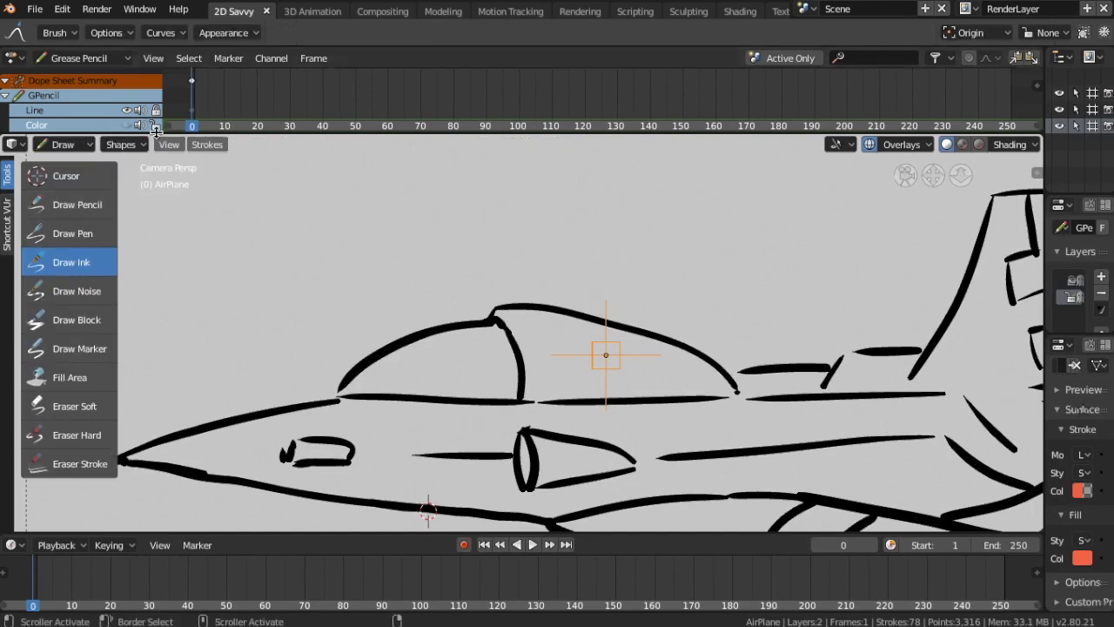
{"action": "left_click", "coordinate": [89, 264]}
{"action": "left_click", "coordinate": [322, 33]}
{"action": "left_click", "coordinate": [392, 77]}
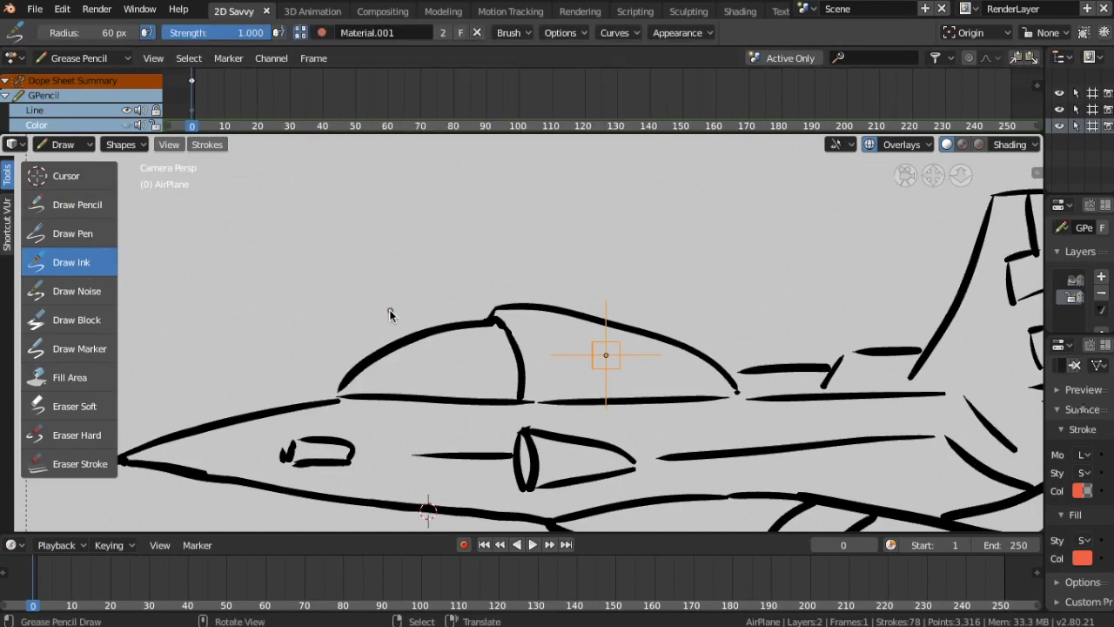
Step: Paint coral-red fill strokes over the jet's nose, body and tail
{"action": "scroll", "coordinate": [392, 322], "scroll_direction": "down", "scroll_amount": 2}
{"action": "middle_click_drag", "start_coordinate": [462, 458], "coordinate": [396, 356], "text": "shift"}
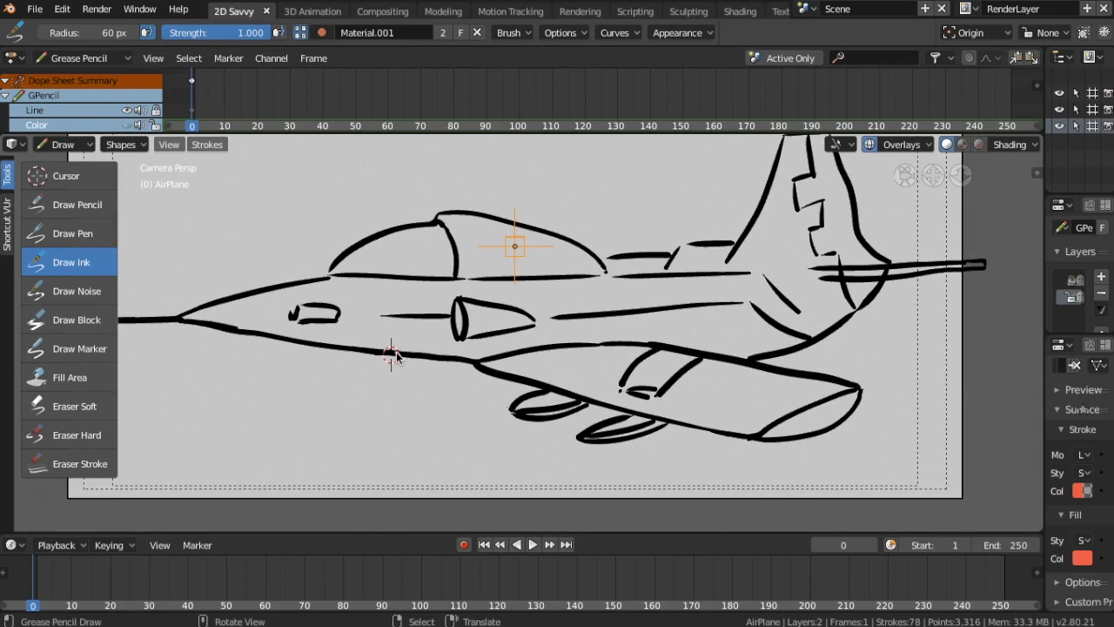
{"action": "scroll", "coordinate": [609, 315], "scroll_direction": "down", "scroll_amount": 2}
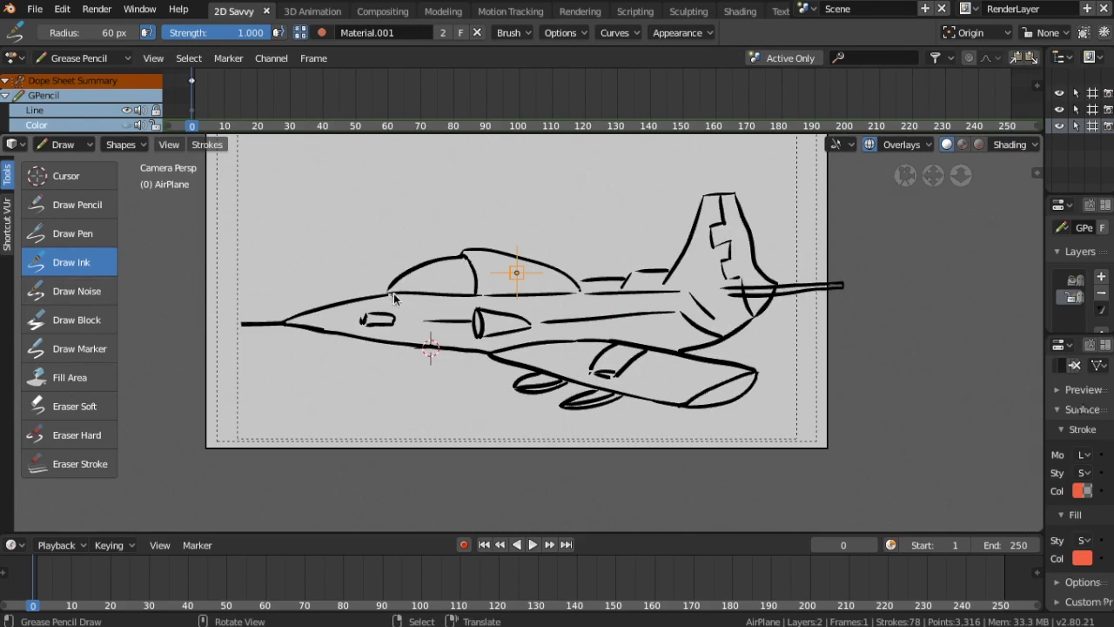
{"action": "scroll", "coordinate": [346, 322], "scroll_direction": "up", "scroll_amount": 3}
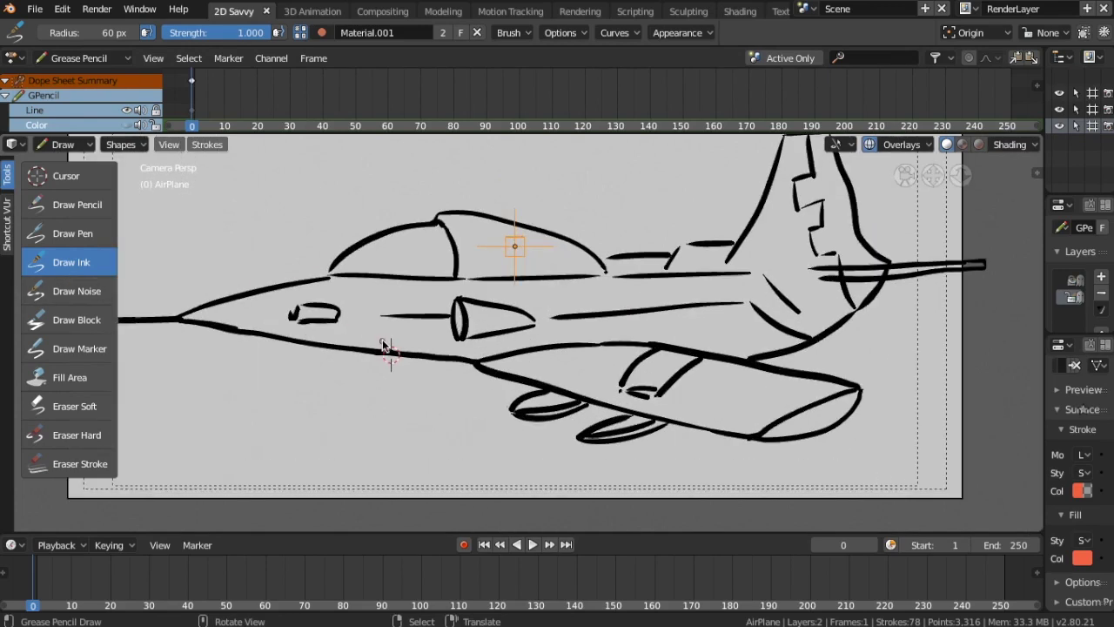
{"action": "scroll", "coordinate": [383, 346], "scroll_direction": "down", "scroll_amount": 1}
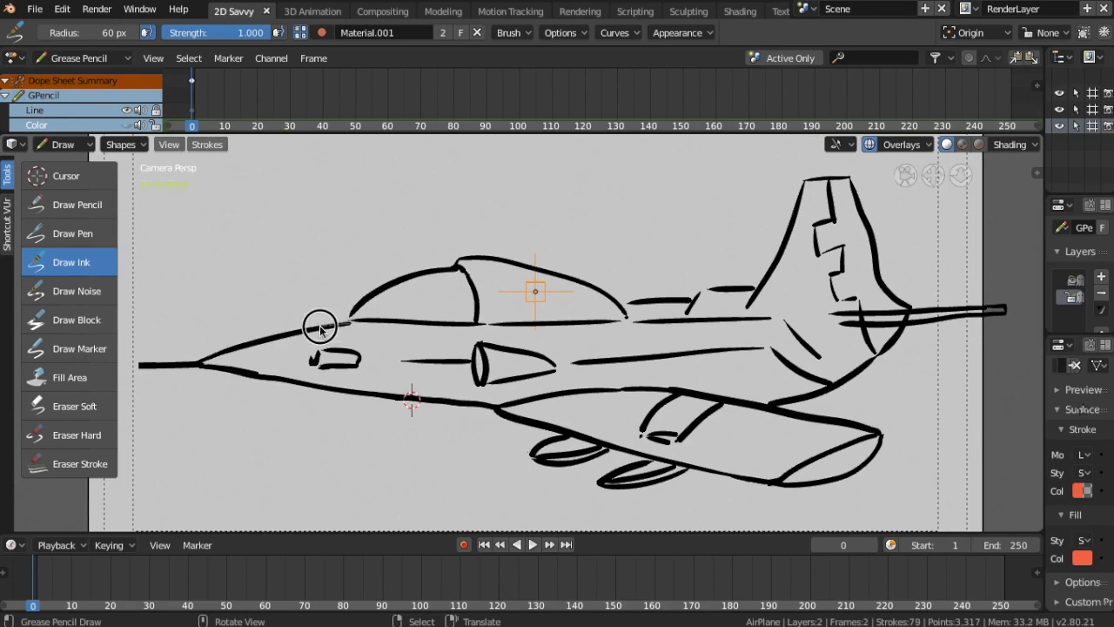
{"action": "mouse_move", "coordinate": [290, 333]}
{"action": "left_mouse_down"}
{"action": "mouse_move", "coordinate": [249, 336]}
{"action": "mouse_move", "coordinate": [199, 365]}
{"action": "mouse_move", "coordinate": [472, 403]}
{"action": "mouse_move", "coordinate": [652, 388]}
{"action": "mouse_move", "coordinate": [773, 410]}
{"action": "mouse_move", "coordinate": [827, 388]}
{"action": "mouse_move", "coordinate": [901, 324]}
{"action": "mouse_move", "coordinate": [845, 179]}
{"action": "mouse_move", "coordinate": [798, 189]}
{"action": "mouse_move", "coordinate": [775, 263]}
{"action": "mouse_move", "coordinate": [748, 286]}
{"action": "mouse_move", "coordinate": [631, 306]}
{"action": "mouse_move", "coordinate": [623, 321]}
{"action": "mouse_move", "coordinate": [519, 324]}
{"action": "left_mouse_up"}
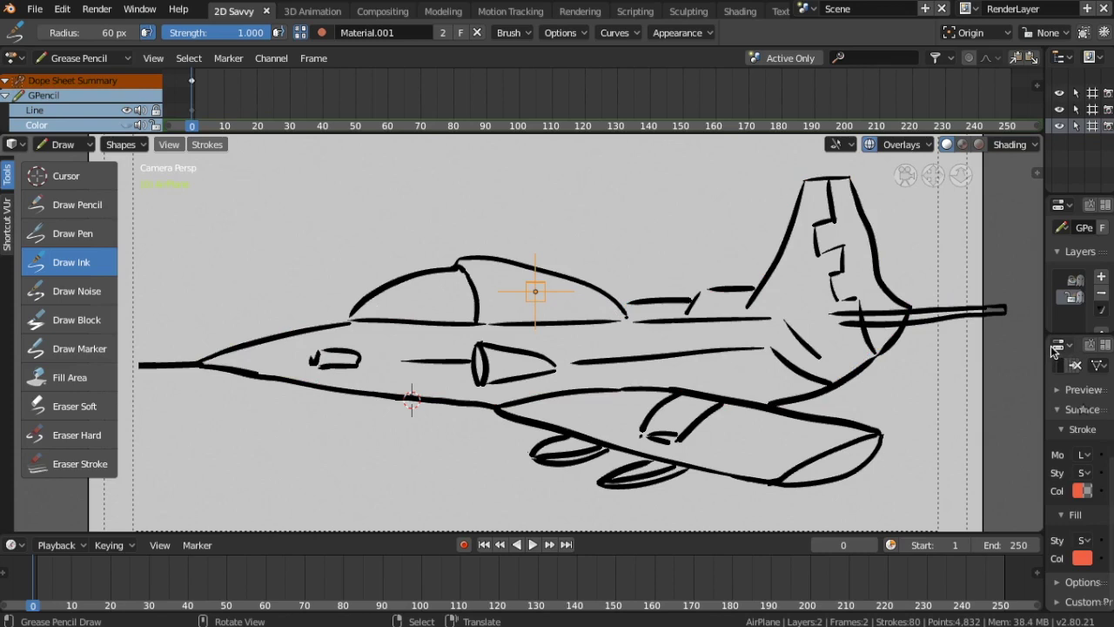
{"action": "left_click_drag", "start_coordinate": [1044, 348], "coordinate": [653, 348]}
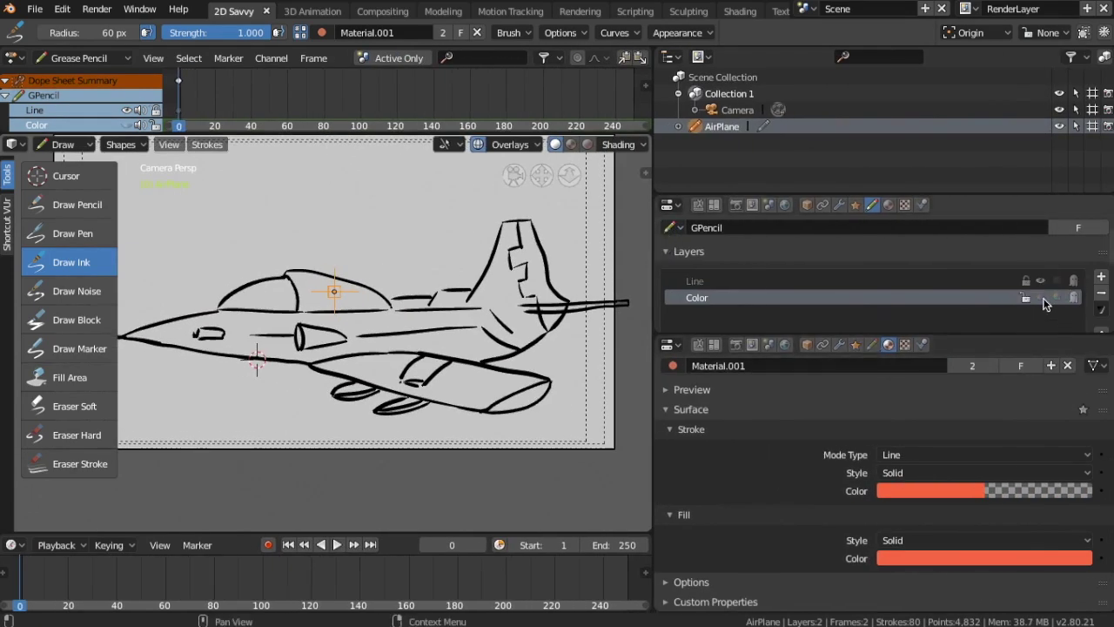
Step: Show the Color layer again and move it above the Line layer
{"action": "left_click", "coordinate": [1042, 298]}
{"action": "scroll", "coordinate": [1107, 285], "scroll_direction": "down", "scroll_amount": 1}
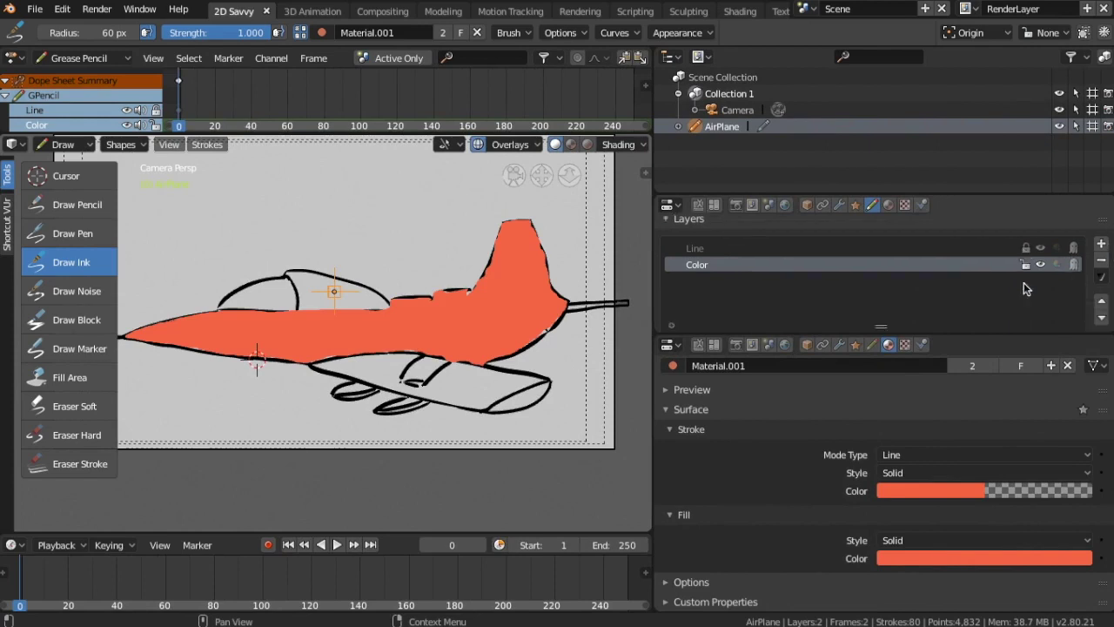
{"action": "left_click", "coordinate": [1102, 305]}
{"action": "scroll", "coordinate": [507, 338], "scroll_direction": "up", "scroll_amount": 3}
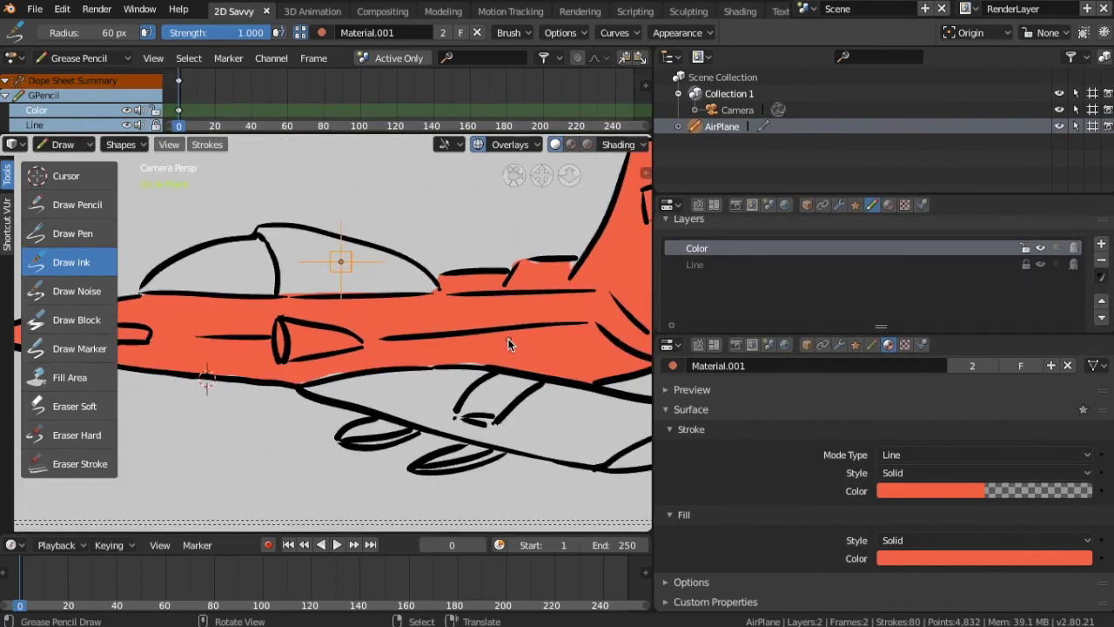
{"action": "scroll", "coordinate": [508, 339], "scroll_direction": "down", "scroll_amount": 2}
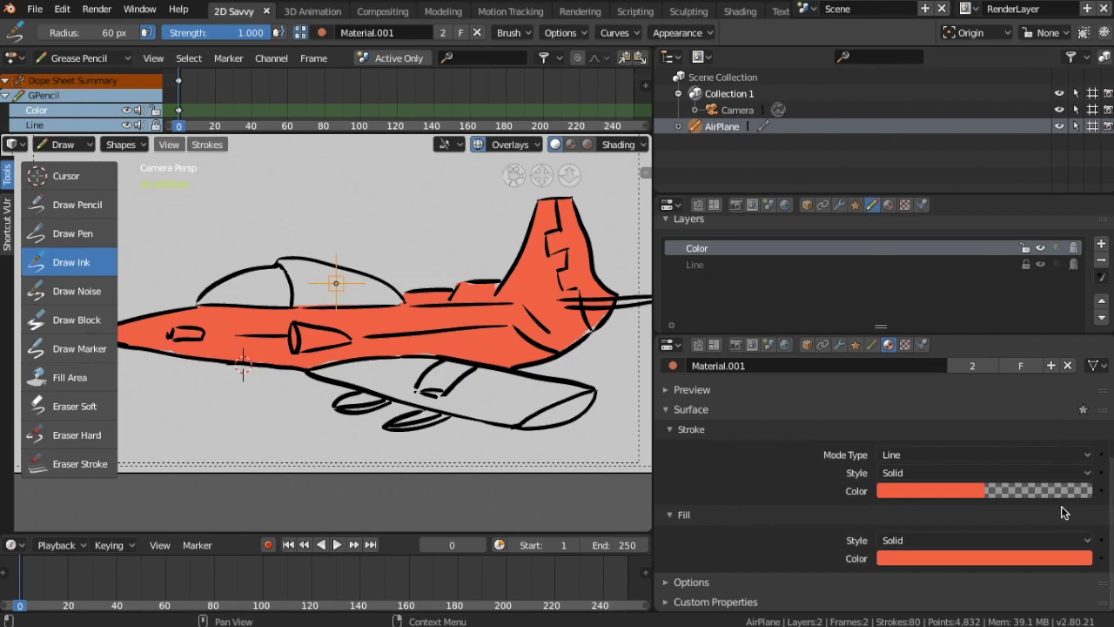
Step: Rename the orange-red fill material Material.001 to red
{"action": "scroll", "coordinate": [1057, 457], "scroll_direction": "up", "scroll_amount": 3}
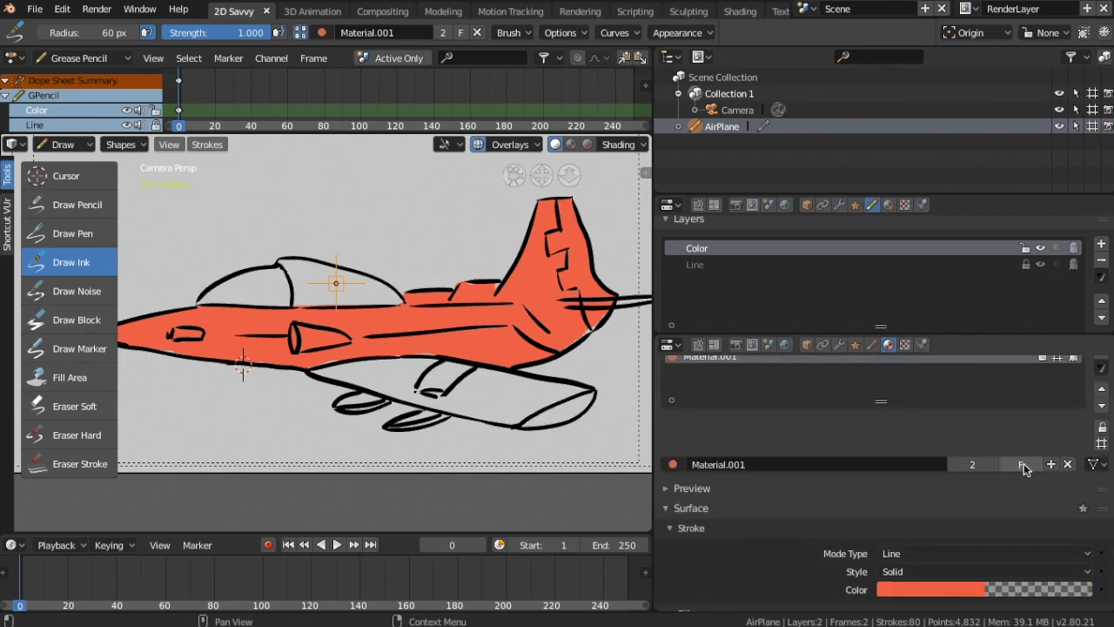
{"action": "scroll", "coordinate": [1054, 454], "scroll_direction": "up", "scroll_amount": 2}
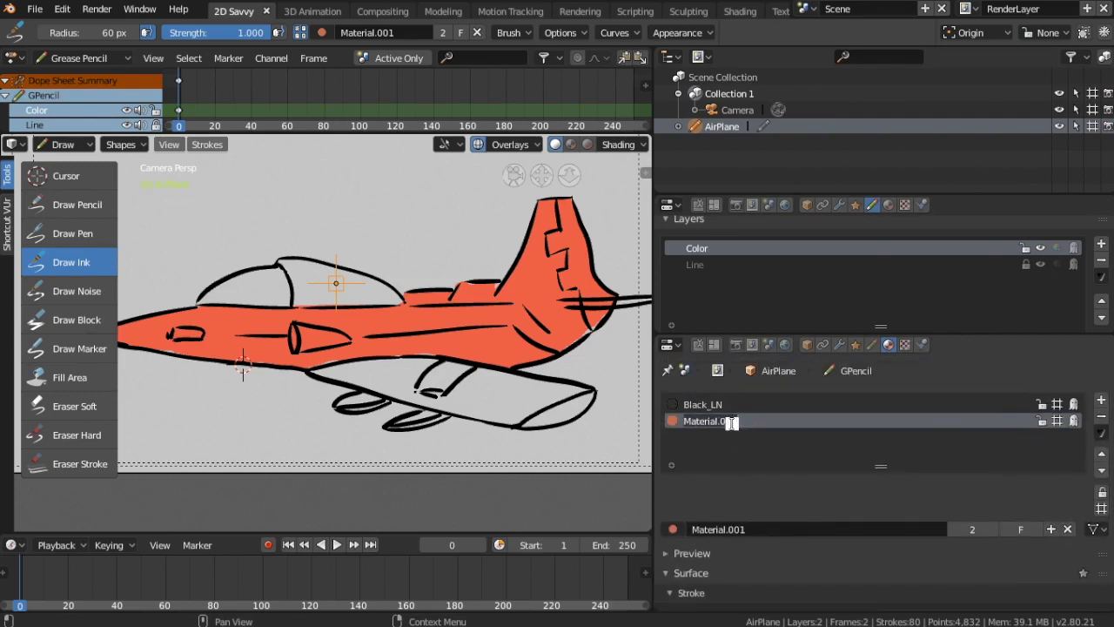
{"action": "type", "text": "red"}
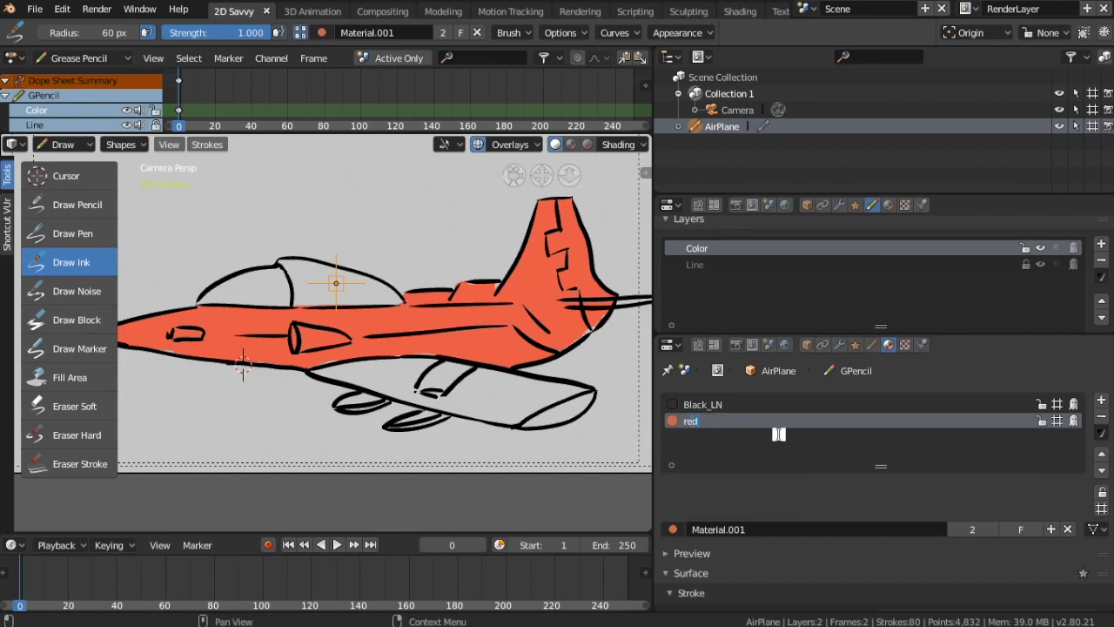
Step: Add a new material slot with lowered stroke opacity and a fully opaque fill
{"action": "left_click", "coordinate": [1101, 402]}
{"action": "type", "text": "Dark_Red"}
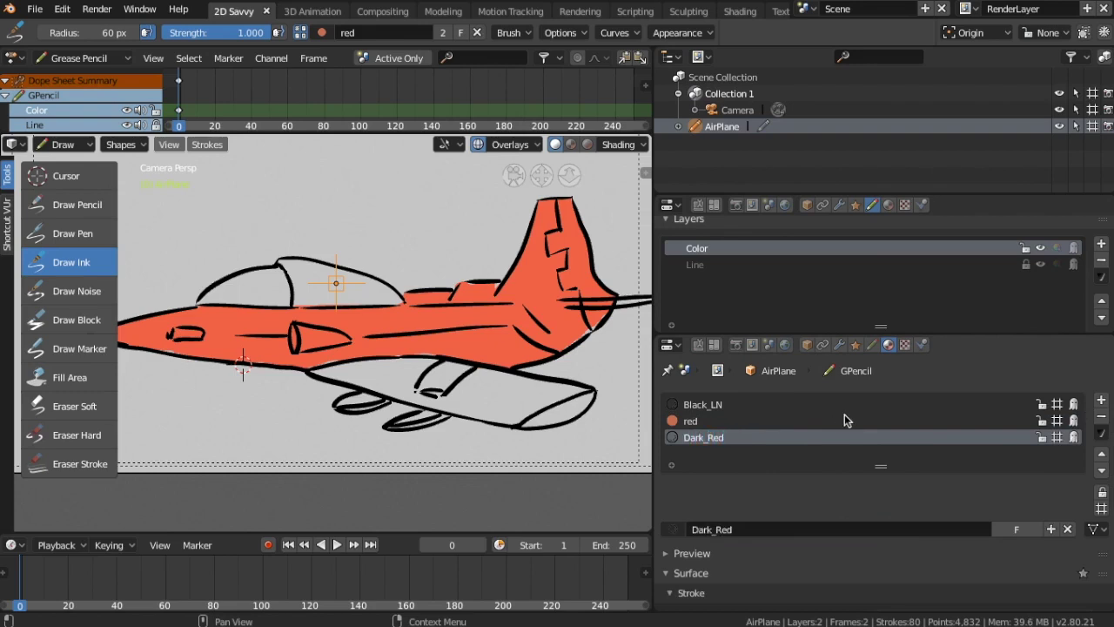
{"action": "scroll", "coordinate": [879, 435], "scroll_direction": "down", "scroll_amount": 5}
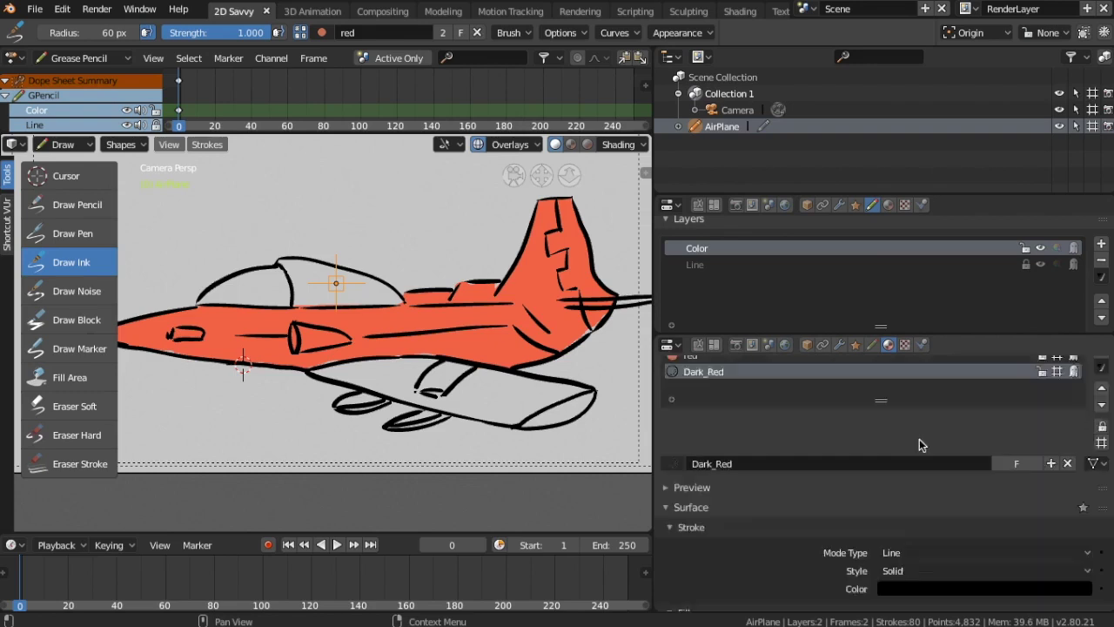
{"action": "left_click", "coordinate": [955, 489]}
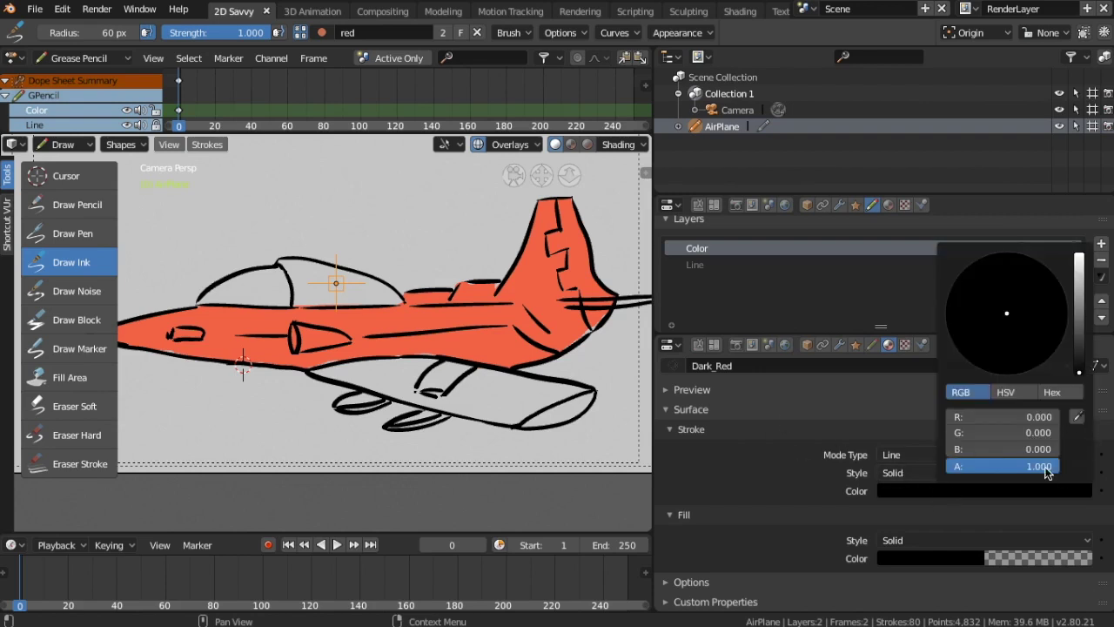
{"action": "left_click_drag", "start_coordinate": [1047, 471], "coordinate": [992, 471]}
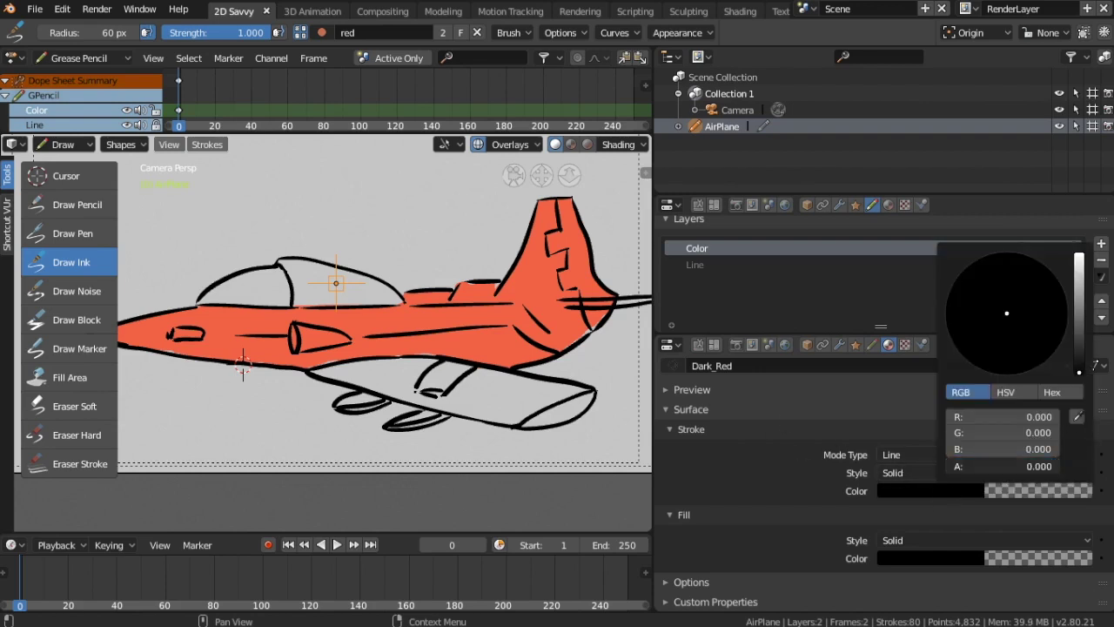
{"action": "left_click", "coordinate": [961, 557]}
{"action": "left_click_drag", "start_coordinate": [1001, 534], "coordinate": [1053, 533]}
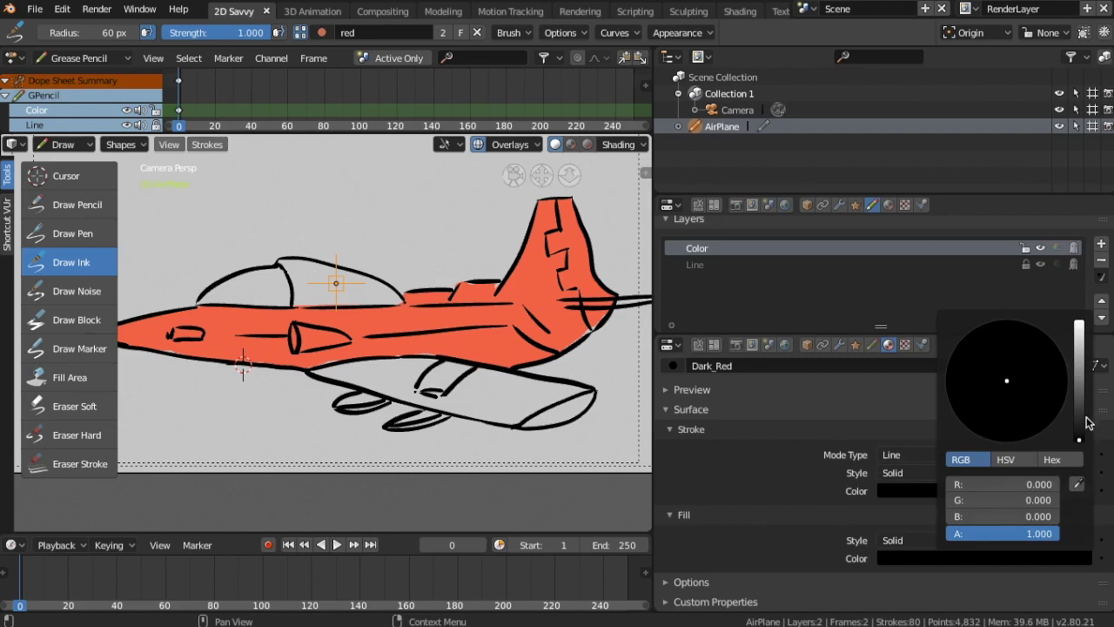
Step: Enlarge the material settings area in the Properties editor
{"action": "scroll", "coordinate": [866, 496], "scroll_direction": "up", "scroll_amount": 1}
{"action": "scroll", "coordinate": [865, 496], "scroll_direction": "up", "scroll_amount": 2}
{"action": "scroll", "coordinate": [866, 496], "scroll_direction": "up", "scroll_amount": 2}
{"action": "scroll", "coordinate": [861, 487], "scroll_direction": "down", "scroll_amount": 5}
{"action": "scroll", "coordinate": [807, 388], "scroll_direction": "up", "scroll_amount": 3}
{"action": "scroll", "coordinate": [807, 387], "scroll_direction": "up", "scroll_amount": 2}
{"action": "scroll", "coordinate": [806, 387], "scroll_direction": "down", "scroll_amount": 5}
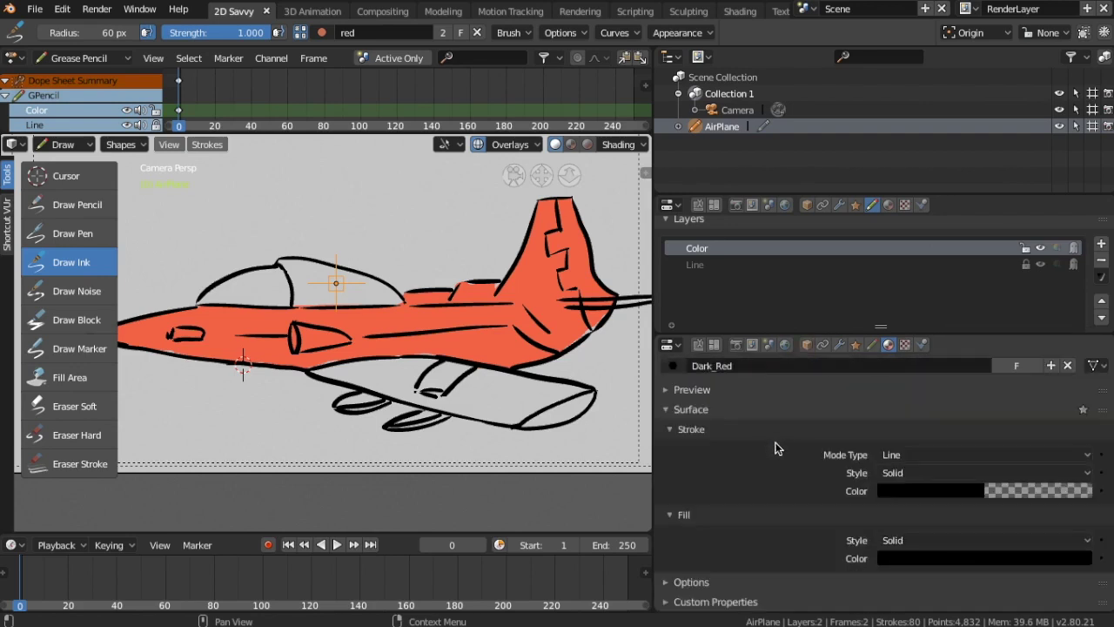
{"action": "mouse_move", "coordinate": [882, 336]}
{"action": "left_mouse_down"}
{"action": "mouse_move", "coordinate": [882, 248]}
{"action": "mouse_move", "coordinate": [869, 302]}
{"action": "left_mouse_up"}
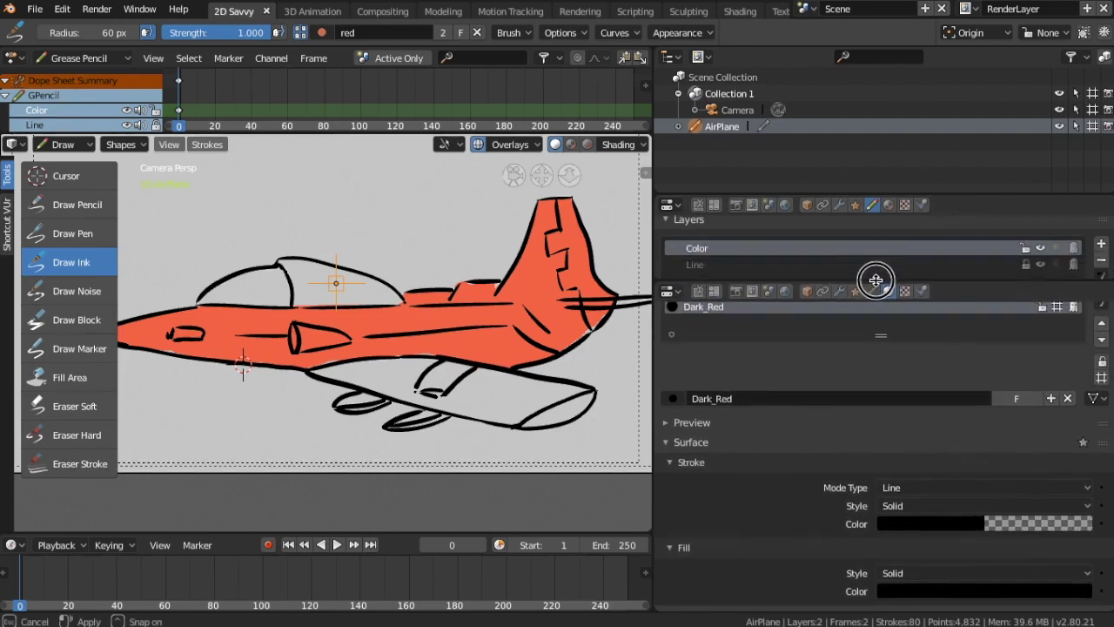
{"action": "left_click_drag", "start_coordinate": [870, 302], "coordinate": [870, 304]}
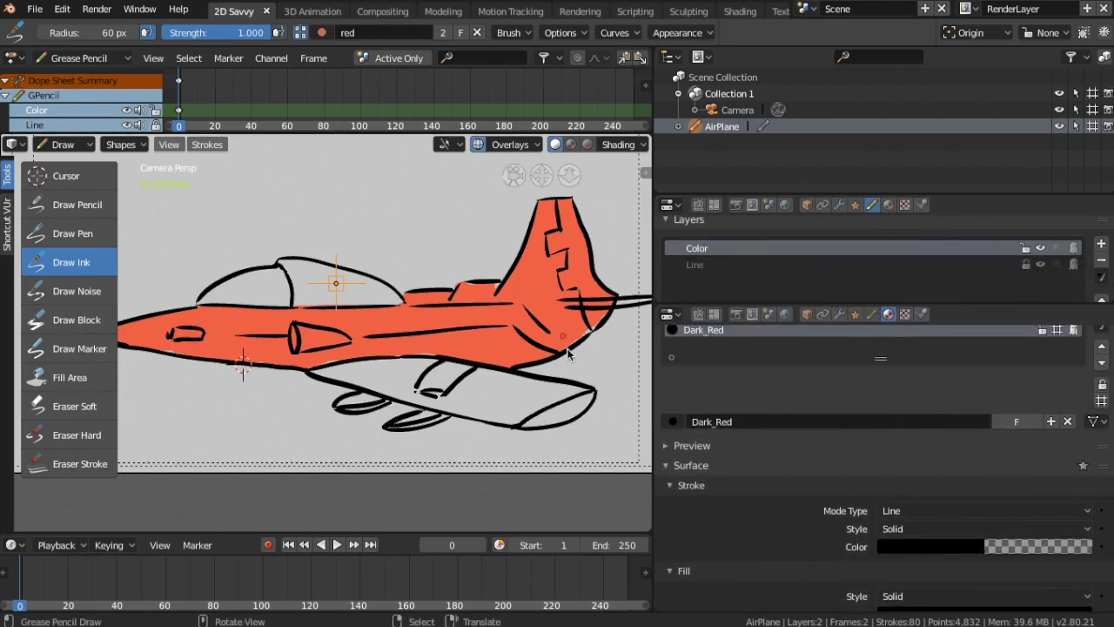
Step: Sample the jet's orange-red into the fill and darken it to deep red (0.600, 0.279, 0.203)
{"action": "scroll", "coordinate": [881, 509], "scroll_direction": "down", "scroll_amount": 2}
{"action": "left_click", "coordinate": [962, 558]}
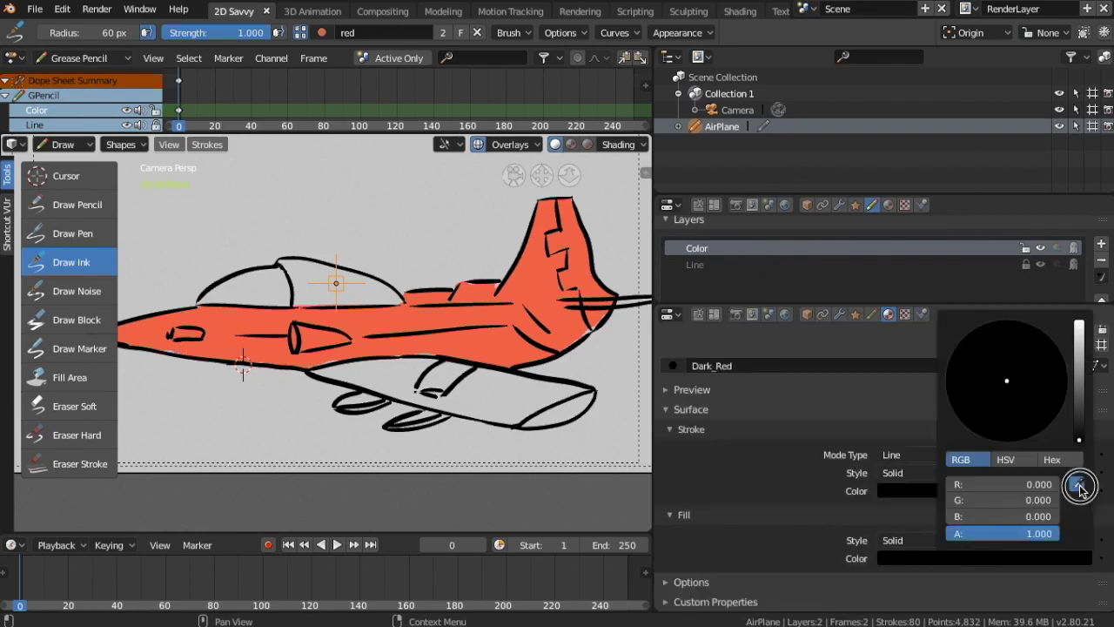
{"action": "left_click", "coordinate": [1079, 487]}
{"action": "left_click", "coordinate": [493, 310]}
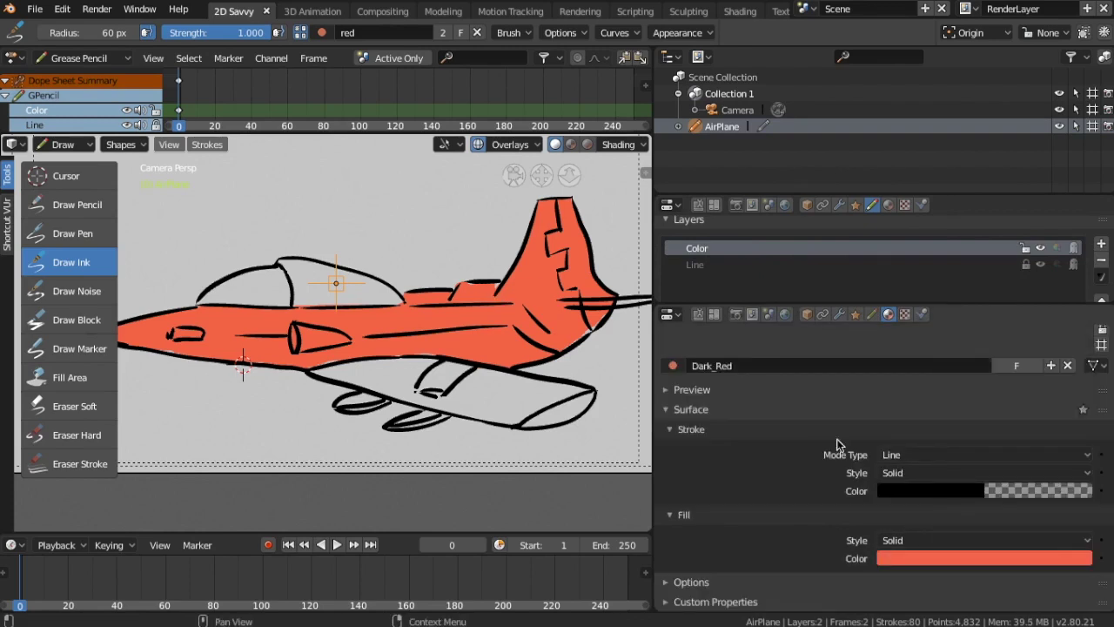
{"action": "left_click", "coordinate": [1048, 568]}
{"action": "mouse_move", "coordinate": [1079, 323]}
{"action": "left_mouse_down"}
{"action": "mouse_move", "coordinate": [1078, 388]}
{"action": "mouse_move", "coordinate": [1079, 368]}
{"action": "left_mouse_up"}
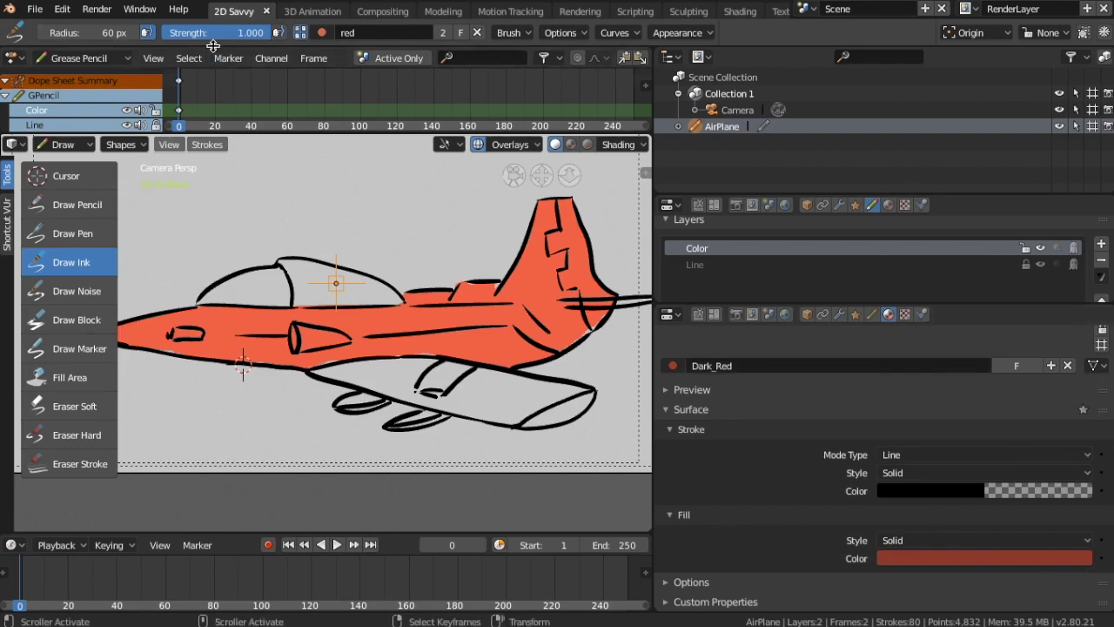
Step: Switch to Dark_Red and shade the tail fin's rear half and the tail pipe
{"action": "left_click", "coordinate": [326, 32]}
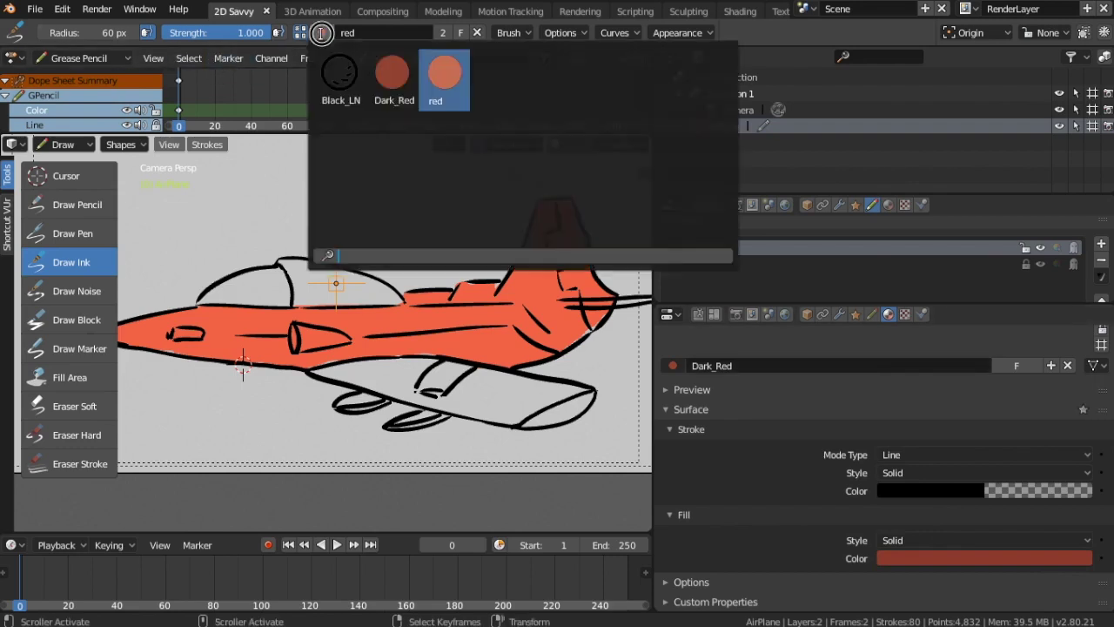
{"action": "left_click", "coordinate": [381, 70]}
{"action": "scroll", "coordinate": [370, 168], "scroll_direction": "up", "scroll_amount": 2}
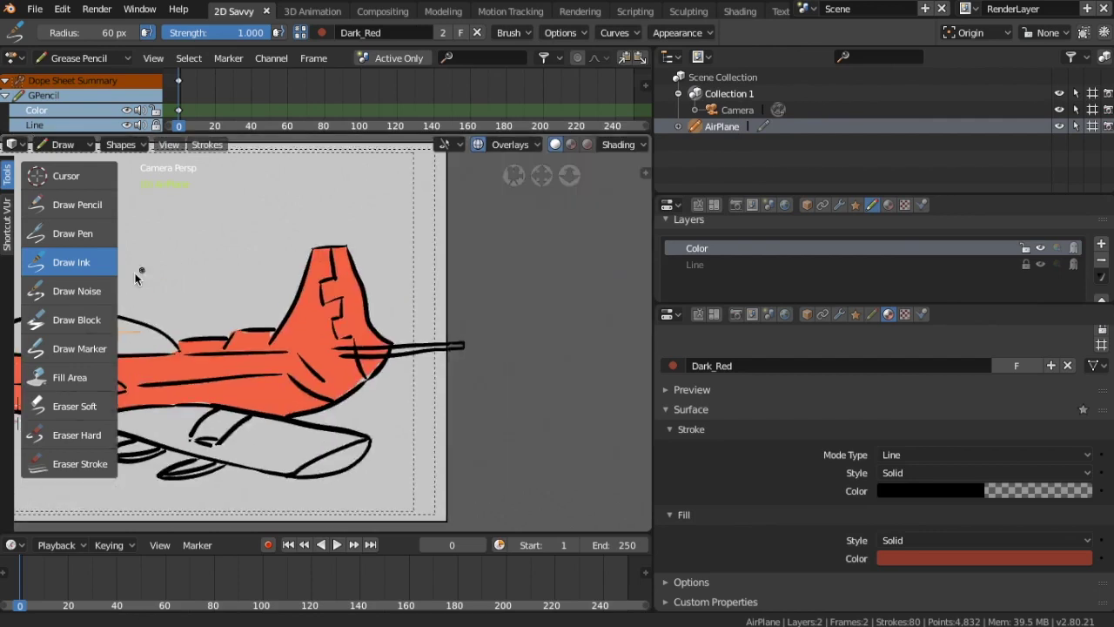
{"action": "scroll", "coordinate": [270, 226], "scroll_direction": "up", "scroll_amount": 2}
{"action": "scroll", "coordinate": [264, 231], "scroll_direction": "up", "scroll_amount": 2}
{"action": "middle_click_drag", "start_coordinate": [263, 230], "coordinate": [111, 383], "text": "shift"}
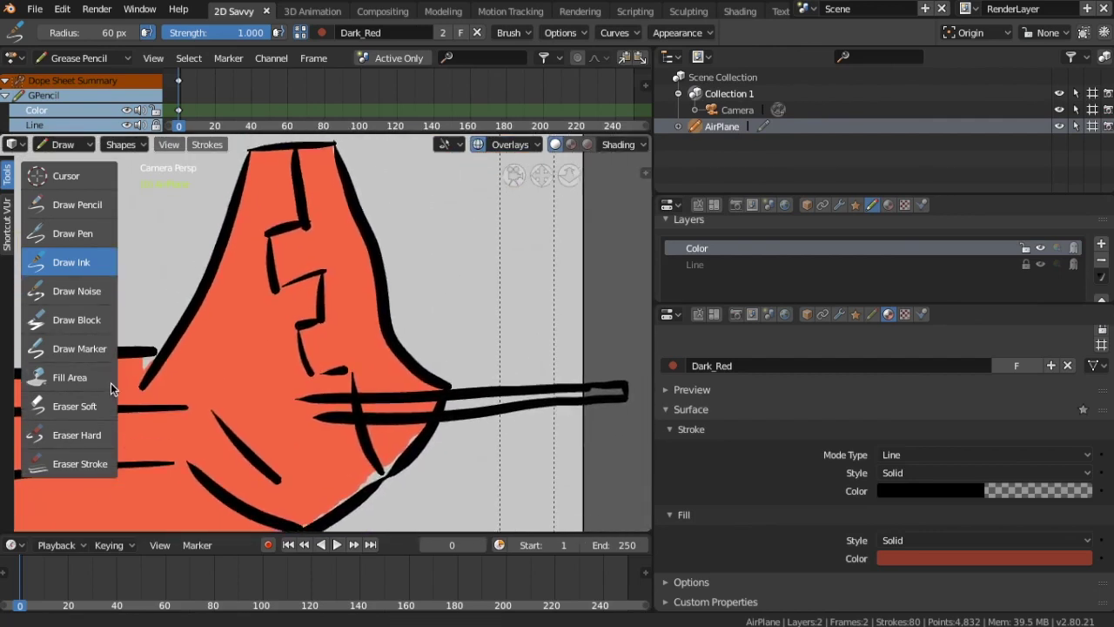
{"action": "mouse_move", "coordinate": [331, 146]}
{"action": "left_mouse_down"}
{"action": "mouse_move", "coordinate": [284, 228]}
{"action": "mouse_move", "coordinate": [324, 282]}
{"action": "mouse_move", "coordinate": [301, 343]}
{"action": "mouse_move", "coordinate": [364, 414]}
{"action": "mouse_move", "coordinate": [380, 463]}
{"action": "mouse_move", "coordinate": [409, 450]}
{"action": "mouse_move", "coordinate": [433, 384]}
{"action": "mouse_move", "coordinate": [385, 343]}
{"action": "mouse_move", "coordinate": [368, 251]}
{"action": "mouse_move", "coordinate": [382, 272]}
{"action": "left_mouse_up"}
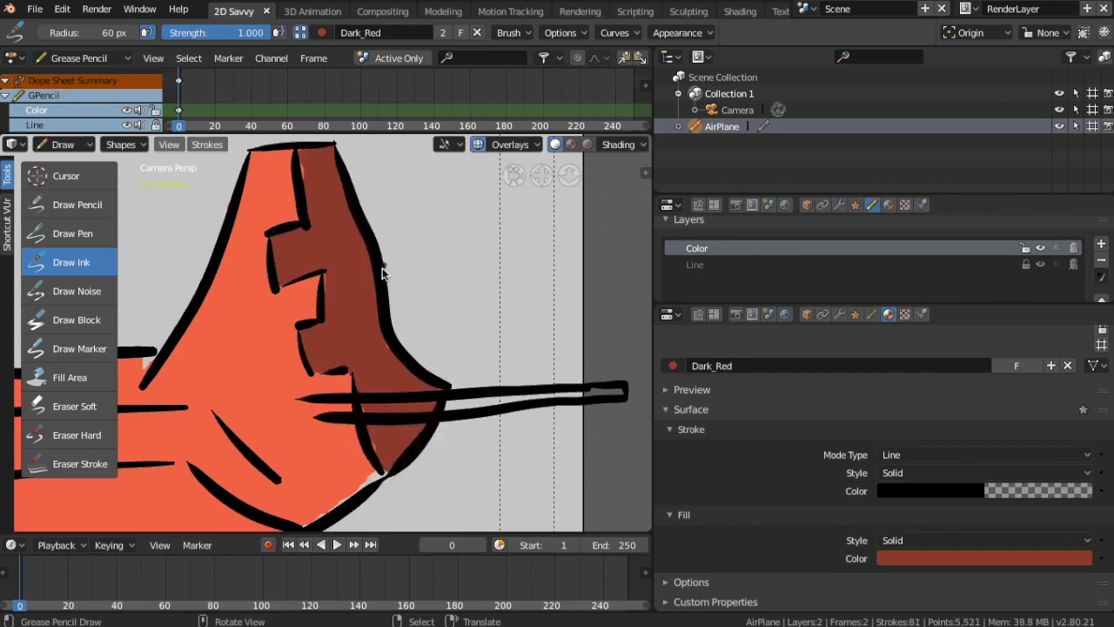
{"action": "mouse_move", "coordinate": [339, 398]}
{"action": "left_mouse_down"}
{"action": "mouse_move", "coordinate": [625, 388]}
{"action": "mouse_move", "coordinate": [586, 403]}
{"action": "mouse_move", "coordinate": [308, 415]}
{"action": "left_mouse_up"}
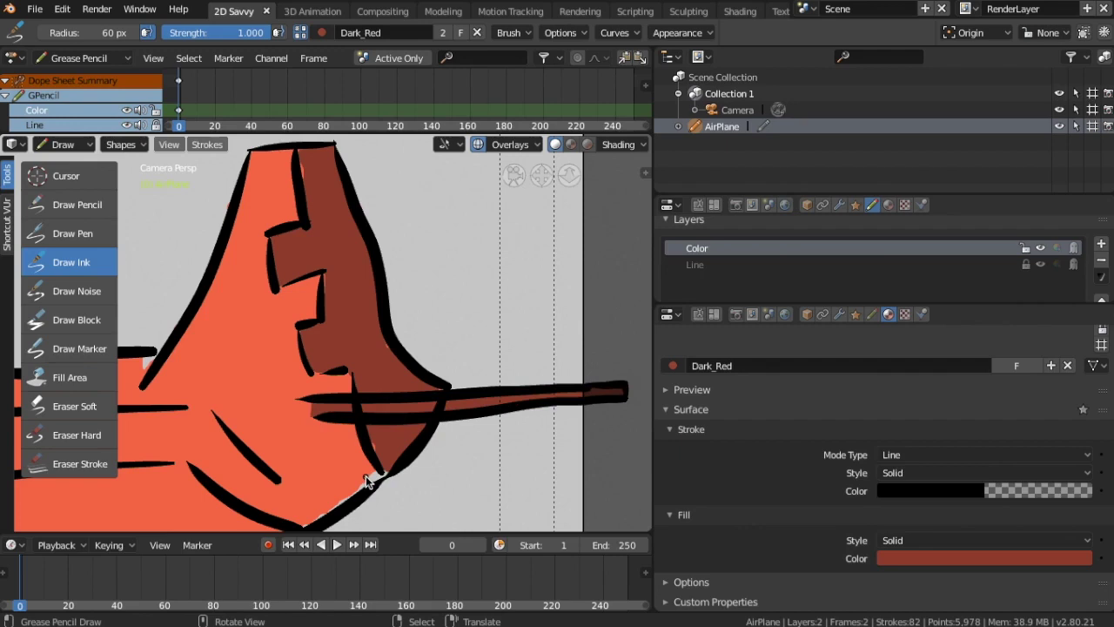
Step: Paint dark red shading along the wing's top and lower edges and both underwing engine pods
{"action": "scroll", "coordinate": [368, 386], "scroll_direction": "down", "scroll_amount": 6}
{"action": "scroll", "coordinate": [317, 387], "scroll_direction": "up", "scroll_amount": 2}
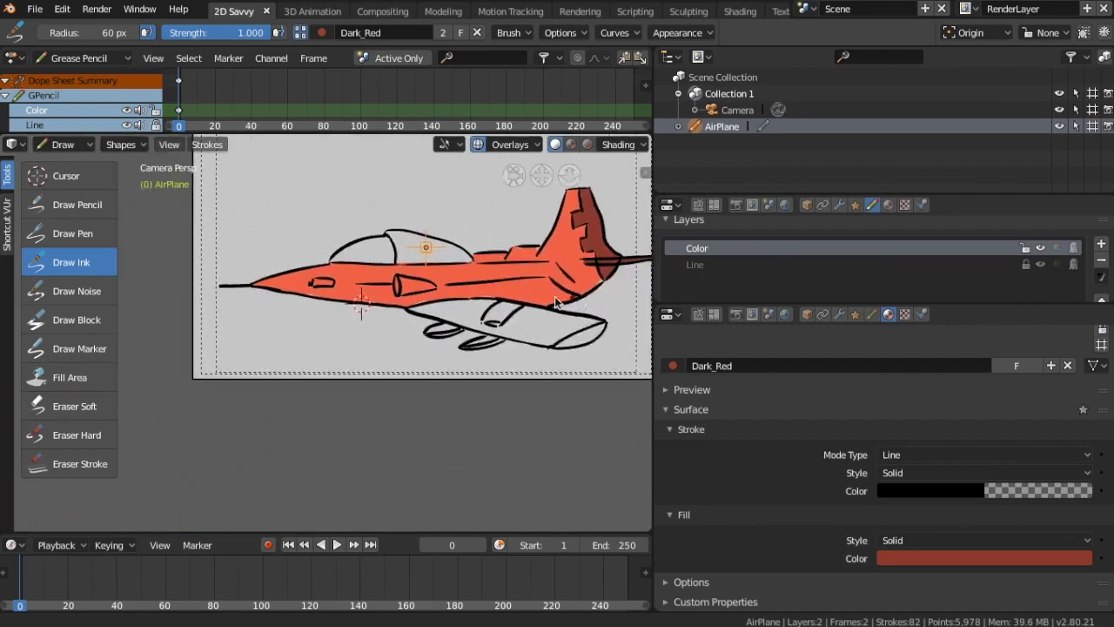
{"action": "scroll", "coordinate": [315, 383], "scroll_direction": "up", "scroll_amount": 3}
{"action": "scroll", "coordinate": [314, 376], "scroll_direction": "down", "scroll_amount": 2}
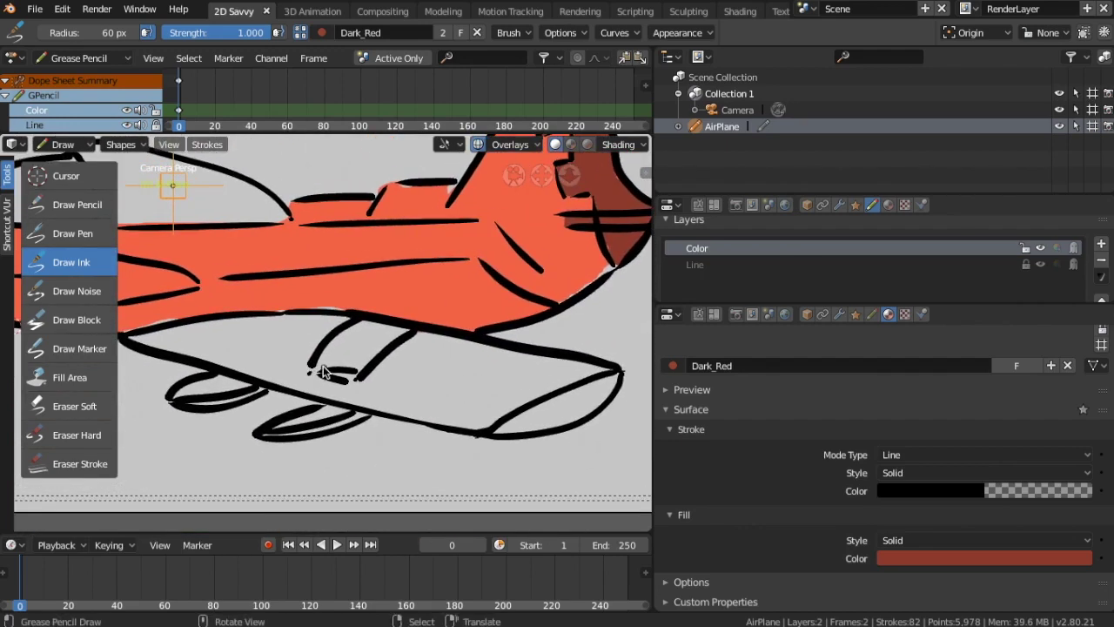
{"action": "mouse_move", "coordinate": [600, 367]}
{"action": "left_mouse_down"}
{"action": "mouse_move", "coordinate": [306, 311]}
{"action": "mouse_move", "coordinate": [127, 334]}
{"action": "mouse_move", "coordinate": [418, 421]}
{"action": "mouse_move", "coordinate": [497, 427]}
{"action": "left_mouse_up"}
{"action": "mouse_move", "coordinate": [320, 399]}
{"action": "left_mouse_down"}
{"action": "mouse_move", "coordinate": [445, 412]}
{"action": "mouse_move", "coordinate": [409, 419]}
{"action": "left_mouse_up"}
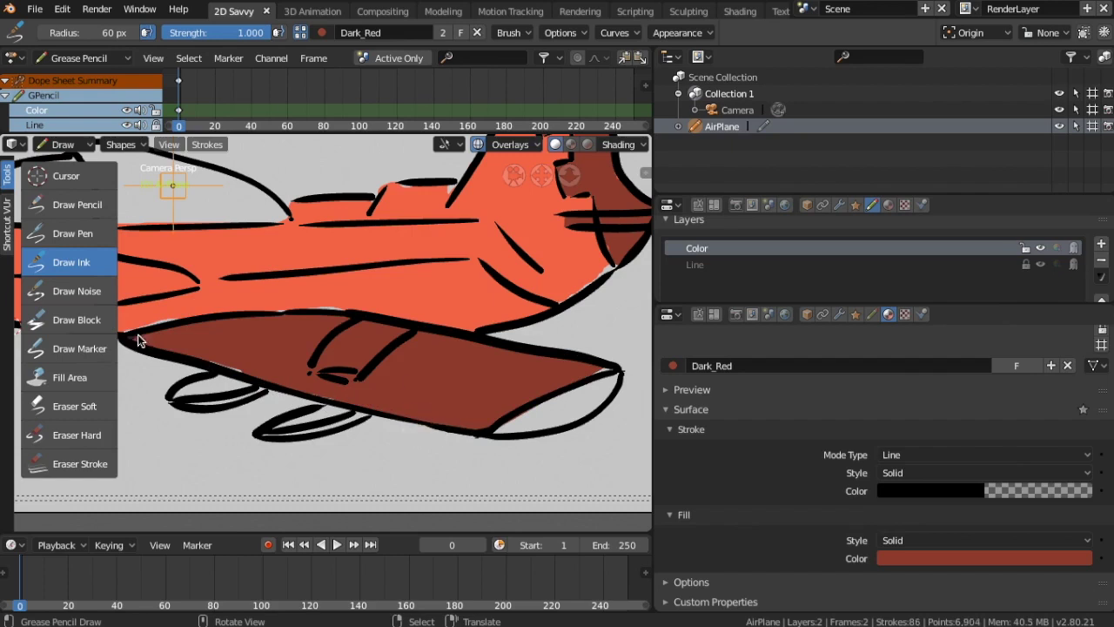
{"action": "left_click_drag", "start_coordinate": [207, 353], "coordinate": [257, 387]}
{"action": "mouse_move", "coordinate": [332, 406]}
{"action": "left_mouse_down"}
{"action": "mouse_move", "coordinate": [278, 428]}
{"action": "mouse_move", "coordinate": [348, 418]}
{"action": "mouse_move", "coordinate": [261, 440]}
{"action": "mouse_move", "coordinate": [376, 416]}
{"action": "left_mouse_up"}
{"action": "mouse_move", "coordinate": [247, 392]}
{"action": "left_mouse_down"}
{"action": "mouse_move", "coordinate": [199, 391]}
{"action": "mouse_move", "coordinate": [194, 406]}
{"action": "mouse_move", "coordinate": [272, 392]}
{"action": "mouse_move", "coordinate": [180, 378]}
{"action": "mouse_move", "coordinate": [194, 392]}
{"action": "mouse_move", "coordinate": [252, 382]}
{"action": "left_mouse_up"}
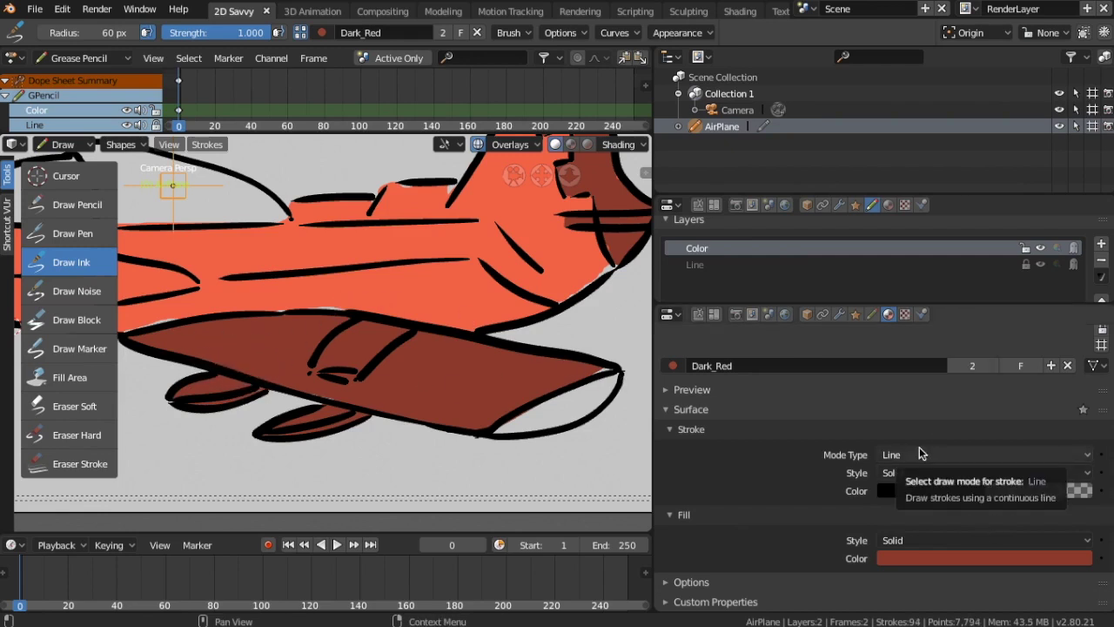
{"action": "scroll", "coordinate": [564, 367], "scroll_direction": "down", "scroll_amount": 4}
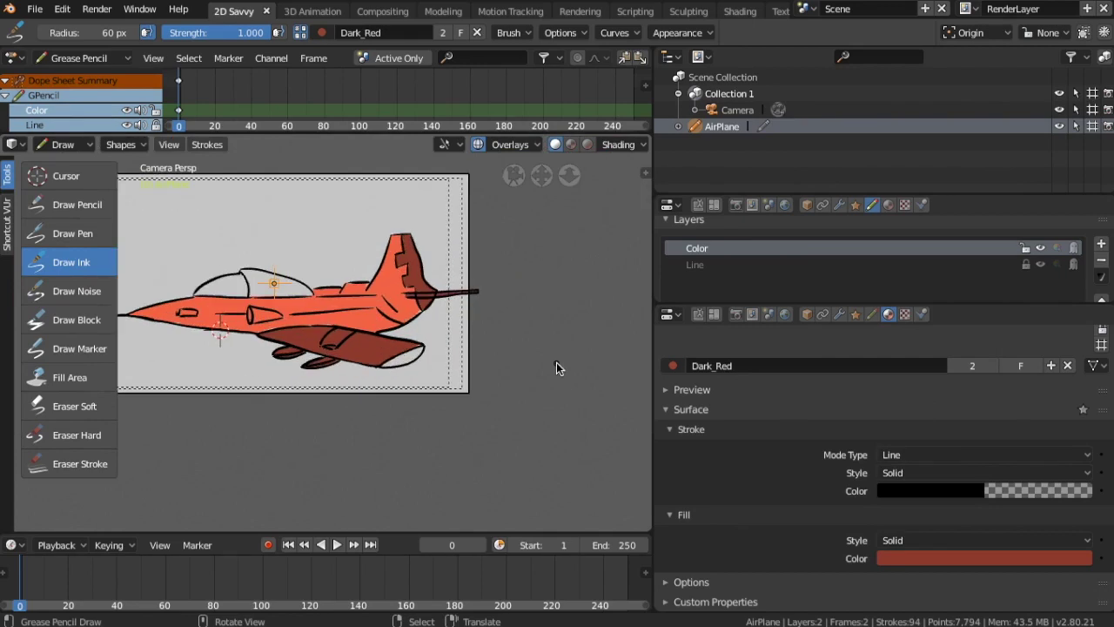
{"action": "scroll", "coordinate": [557, 366], "scroll_direction": "up", "scroll_amount": 2}
{"action": "scroll", "coordinate": [557, 367], "scroll_direction": "down", "scroll_amount": 2}
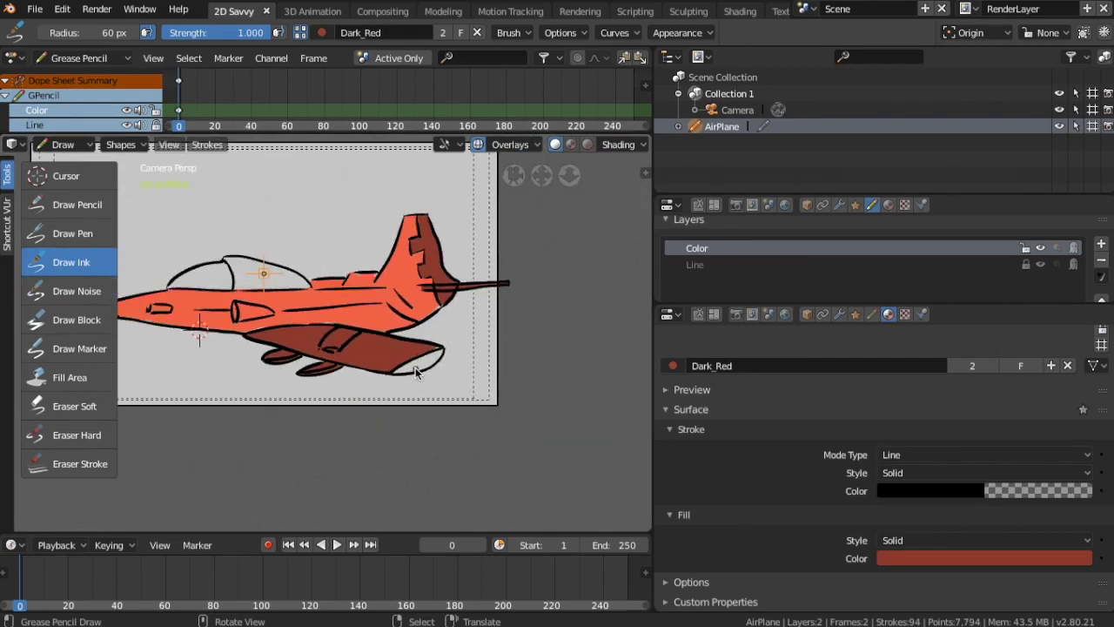
{"action": "scroll", "coordinate": [356, 484], "scroll_direction": "up", "scroll_amount": 2}
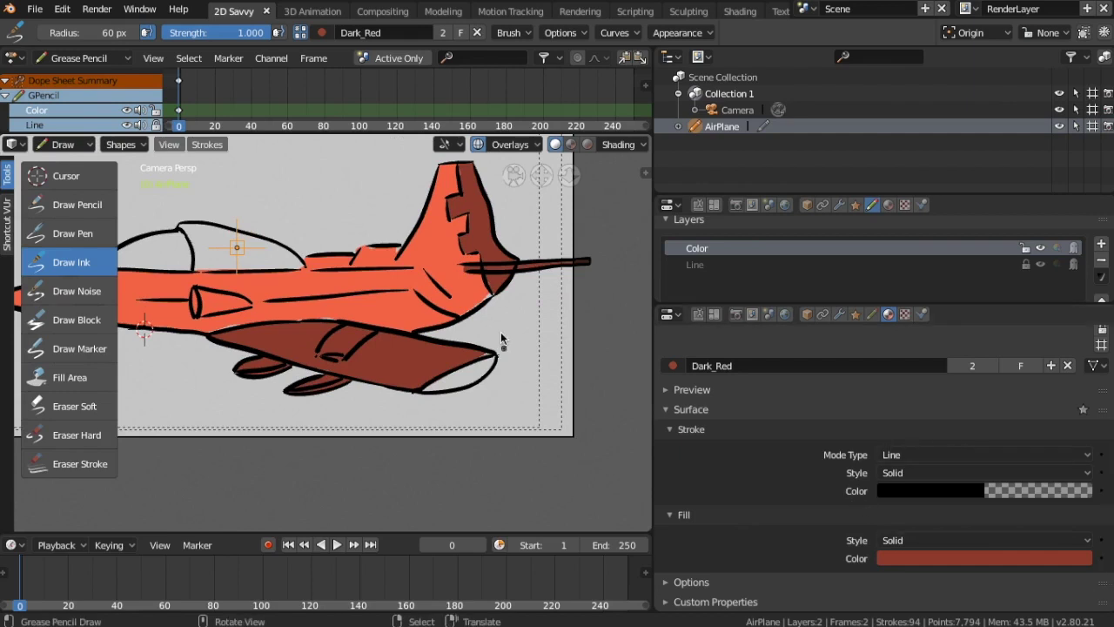
Step: Switch to the red material and repaint the wing's upper part and fuselage top edge orange-red
{"action": "left_click", "coordinate": [348, 32]}
{"action": "left_click", "coordinate": [437, 77]}
{"action": "scroll", "coordinate": [413, 326], "scroll_direction": "up", "scroll_amount": 2}
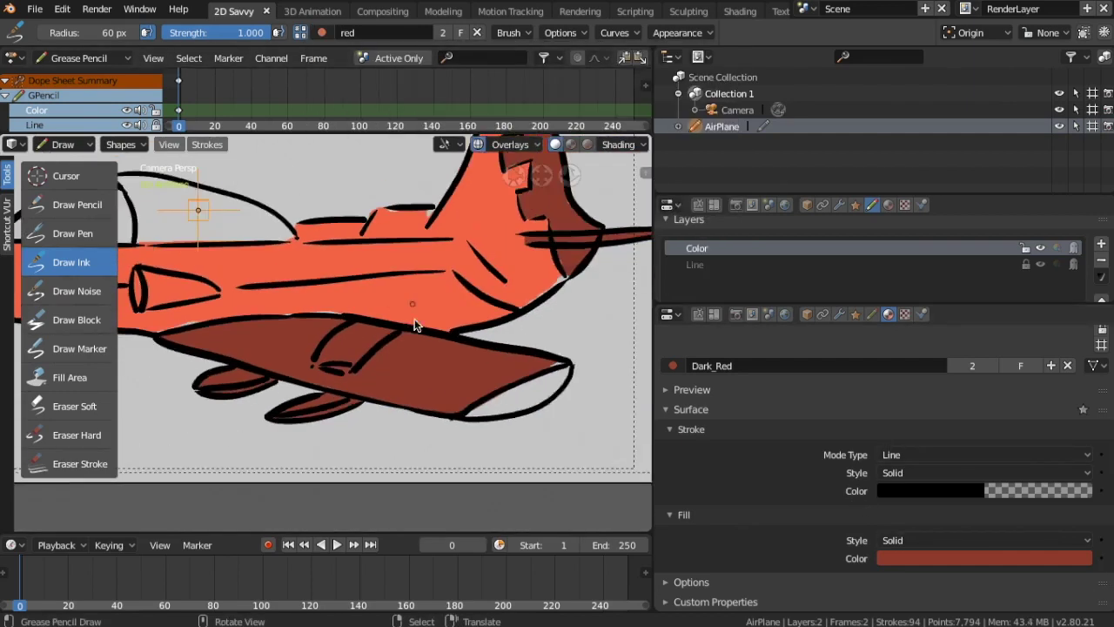
{"action": "scroll", "coordinate": [414, 325], "scroll_direction": "down", "scroll_amount": 1}
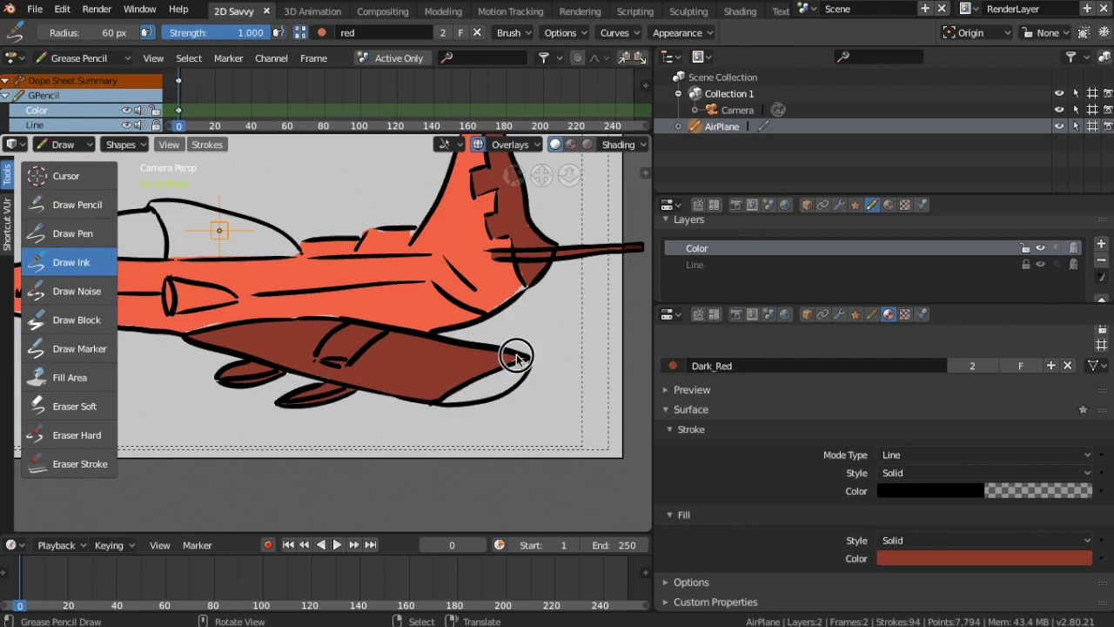
{"action": "mouse_move", "coordinate": [342, 321]}
{"action": "left_mouse_down"}
{"action": "mouse_move", "coordinate": [184, 338]}
{"action": "mouse_move", "coordinate": [425, 400]}
{"action": "mouse_move", "coordinate": [528, 358]}
{"action": "left_mouse_up"}
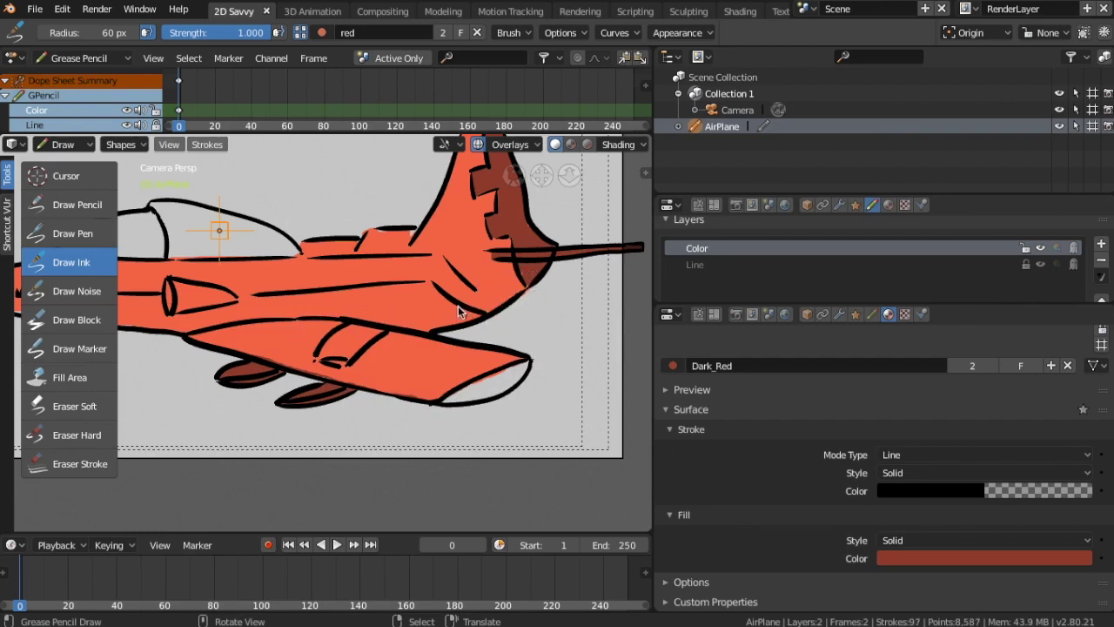
{"action": "mouse_move", "coordinate": [406, 235]}
{"action": "left_mouse_down"}
{"action": "mouse_move", "coordinate": [374, 239]}
{"action": "mouse_move", "coordinate": [418, 252]}
{"action": "mouse_move", "coordinate": [330, 257]}
{"action": "left_mouse_up"}
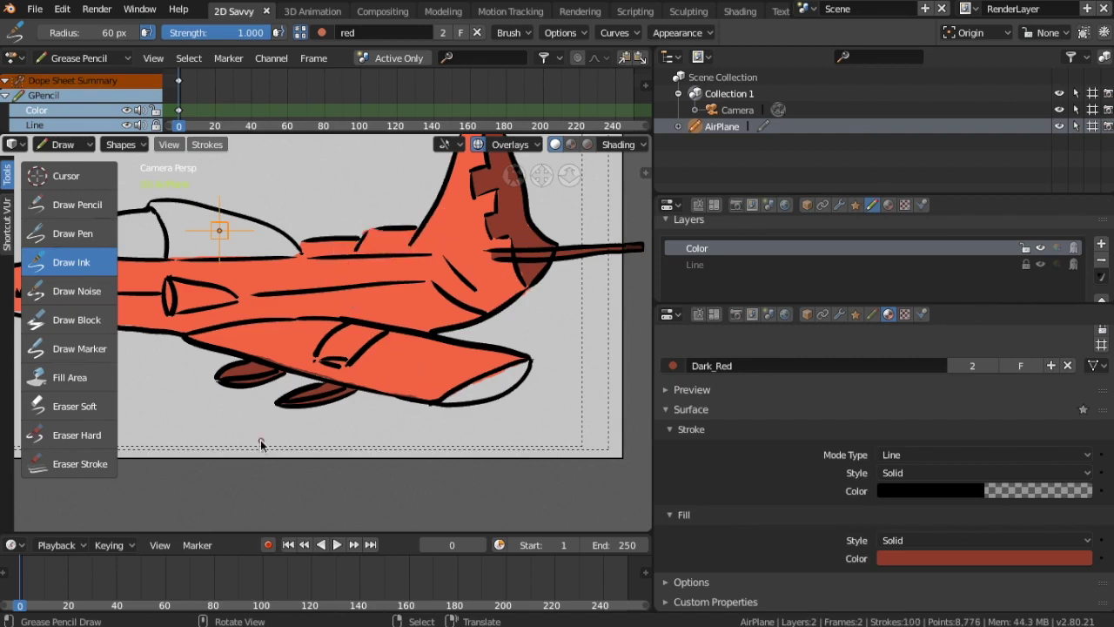
Step: Close the gap along the nose's lower edge with an orange-red stroke
{"action": "scroll", "coordinate": [269, 313], "scroll_direction": "down", "scroll_amount": 2}
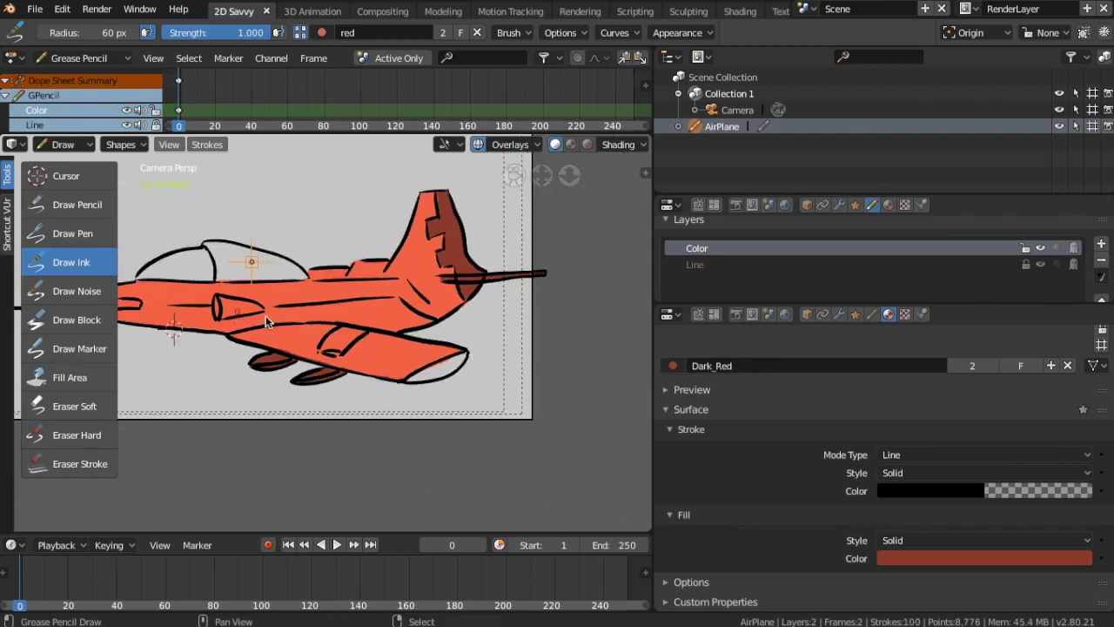
{"action": "scroll", "coordinate": [265, 322], "scroll_direction": "up", "scroll_amount": 2}
{"action": "scroll", "coordinate": [463, 322], "scroll_direction": "up", "scroll_amount": 3}
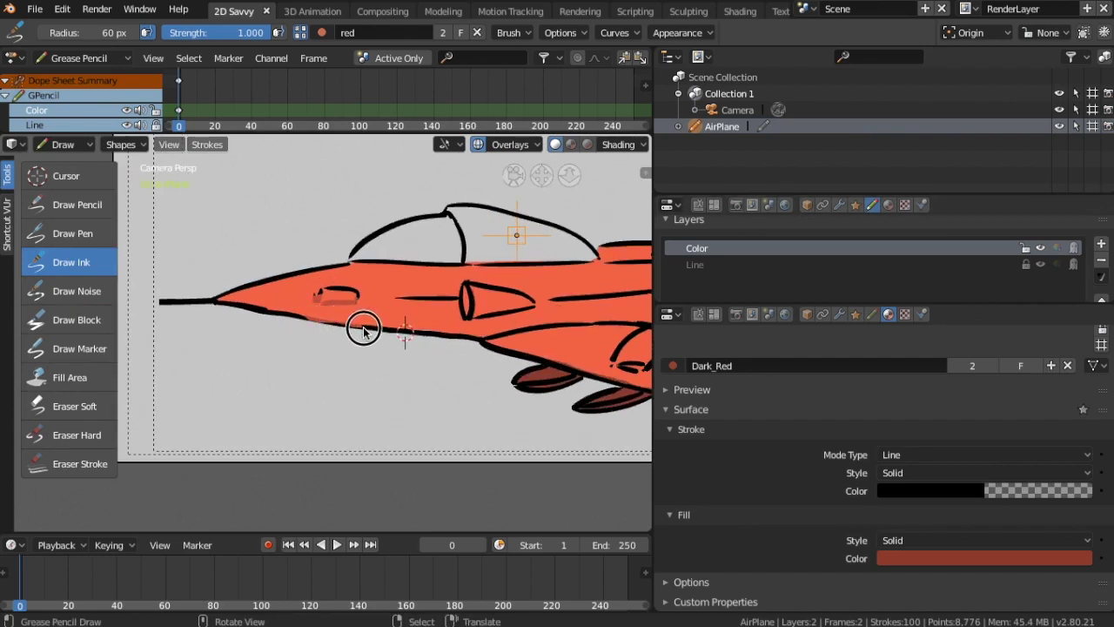
{"action": "left_click_drag", "start_coordinate": [415, 333], "coordinate": [448, 331]}
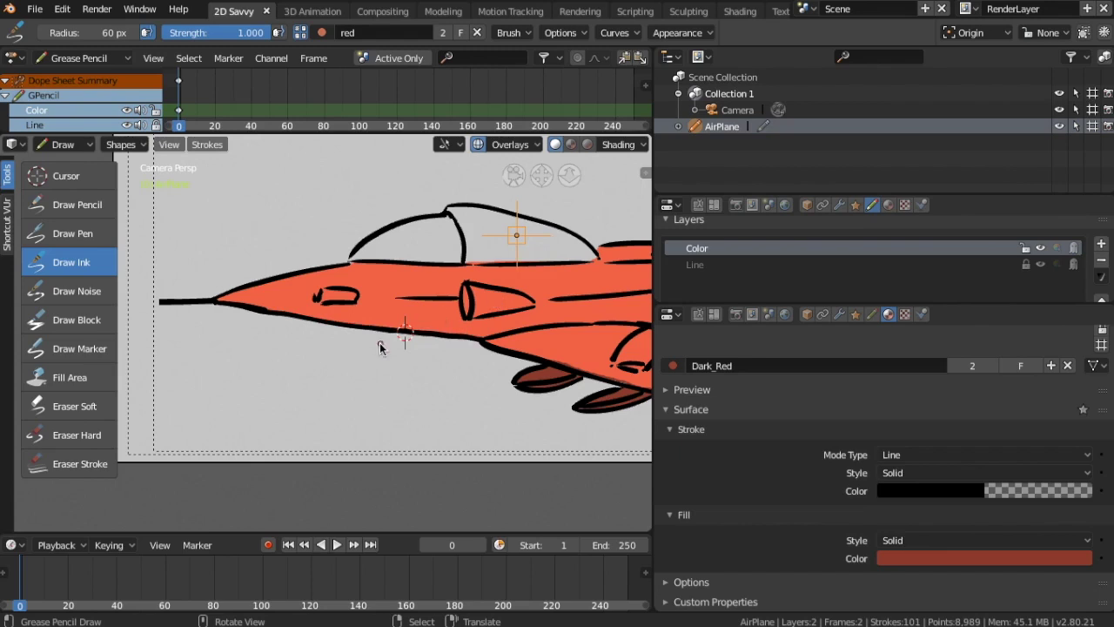
{"action": "scroll", "coordinate": [405, 288], "scroll_direction": "down", "scroll_amount": 4}
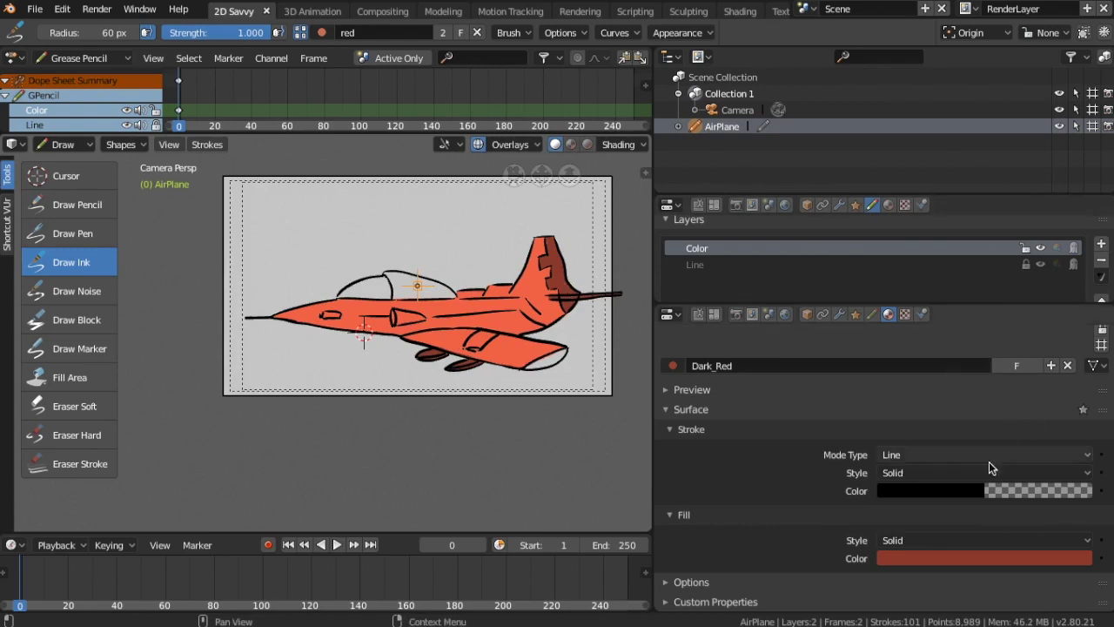
Step: Switch to Dark_Red and shade the wing tip
{"action": "left_click", "coordinate": [321, 32]}
{"action": "left_click", "coordinate": [398, 75]}
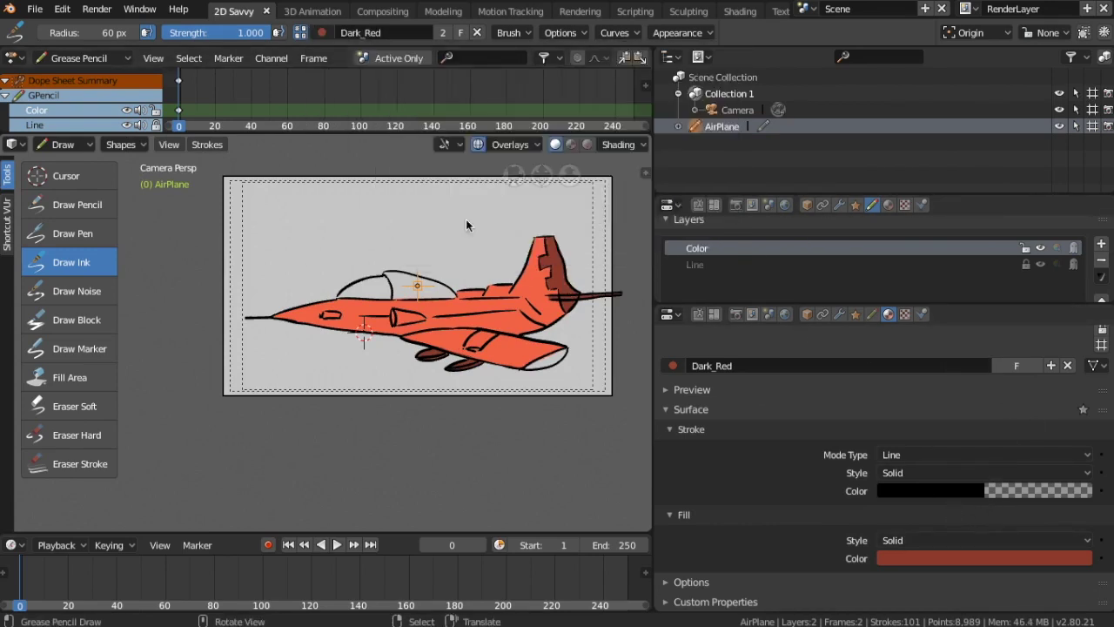
{"action": "scroll", "coordinate": [494, 403], "scroll_direction": "up", "scroll_amount": 3}
{"action": "middle_click_drag", "start_coordinate": [480, 346], "coordinate": [179, 325], "text": "shift"}
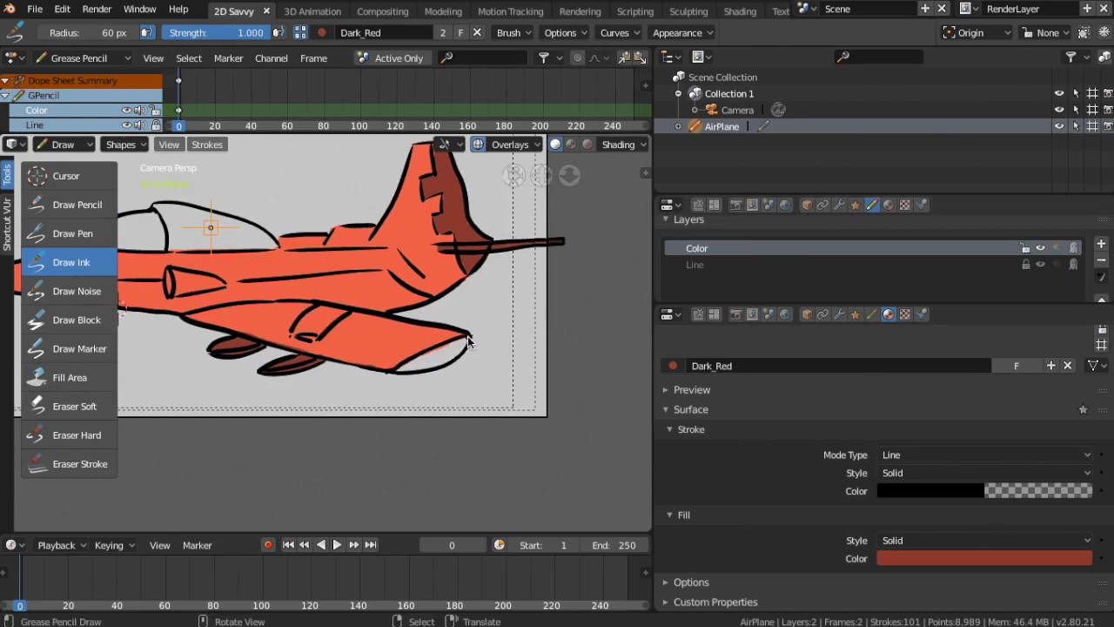
{"action": "mouse_move", "coordinate": [453, 342]}
{"action": "left_mouse_down"}
{"action": "mouse_move", "coordinate": [392, 371]}
{"action": "mouse_move", "coordinate": [446, 365]}
{"action": "mouse_move", "coordinate": [471, 337]}
{"action": "left_mouse_up"}
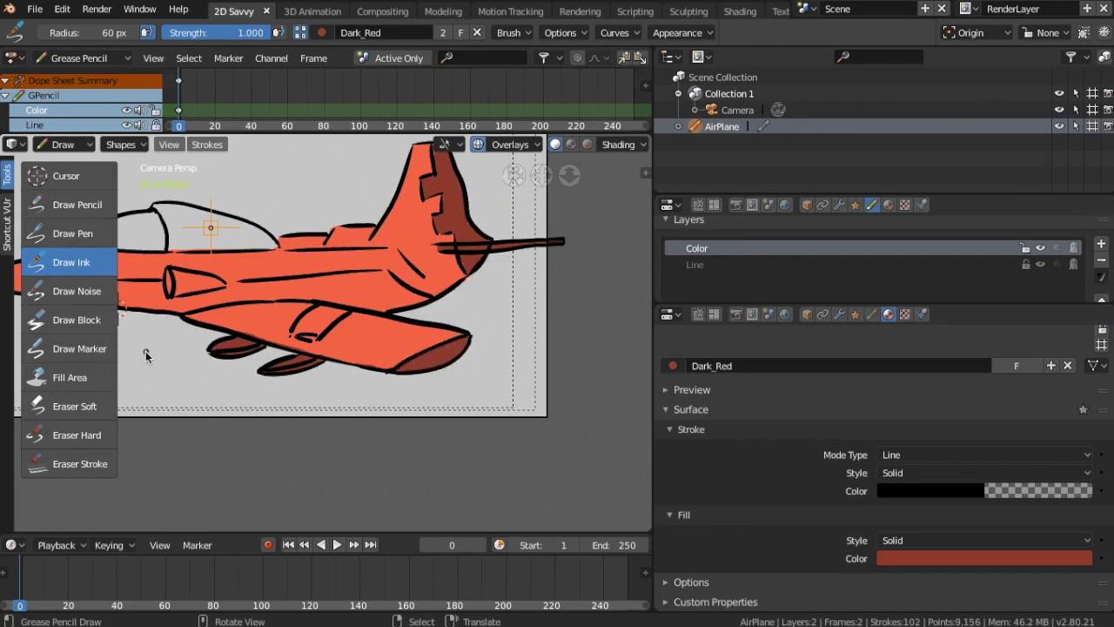
Step: Paint dark red shading under and along the cockpit canopy, touching up its tip and left edge
{"action": "scroll", "coordinate": [166, 336], "scroll_direction": "up", "scroll_amount": 3}
{"action": "scroll", "coordinate": [430, 402], "scroll_direction": "up", "scroll_amount": 2}
{"action": "middle_click_drag", "start_coordinate": [430, 403], "coordinate": [95, 418], "text": "shift"}
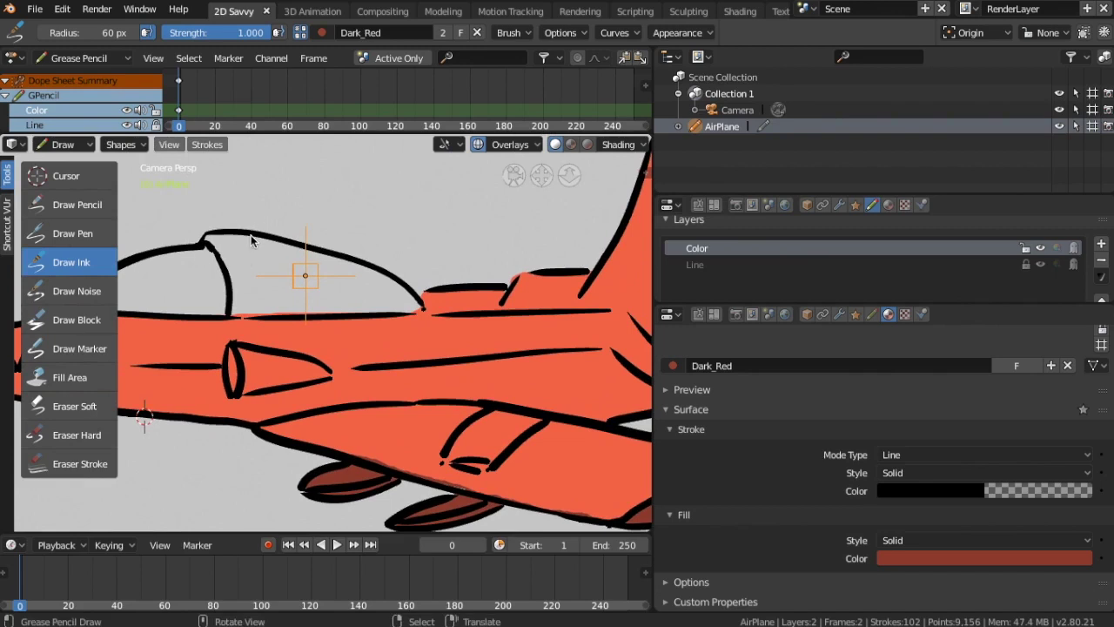
{"action": "mouse_move", "coordinate": [205, 243]}
{"action": "left_mouse_down"}
{"action": "mouse_move", "coordinate": [217, 244]}
{"action": "mouse_move", "coordinate": [236, 308]}
{"action": "mouse_move", "coordinate": [266, 318]}
{"action": "mouse_move", "coordinate": [342, 322]}
{"action": "mouse_move", "coordinate": [418, 311]}
{"action": "mouse_move", "coordinate": [417, 299]}
{"action": "mouse_move", "coordinate": [323, 251]}
{"action": "mouse_move", "coordinate": [236, 235]}
{"action": "mouse_move", "coordinate": [201, 241]}
{"action": "mouse_move", "coordinate": [223, 256]}
{"action": "mouse_move", "coordinate": [245, 317]}
{"action": "mouse_move", "coordinate": [381, 289]}
{"action": "mouse_move", "coordinate": [417, 305]}
{"action": "left_mouse_up"}
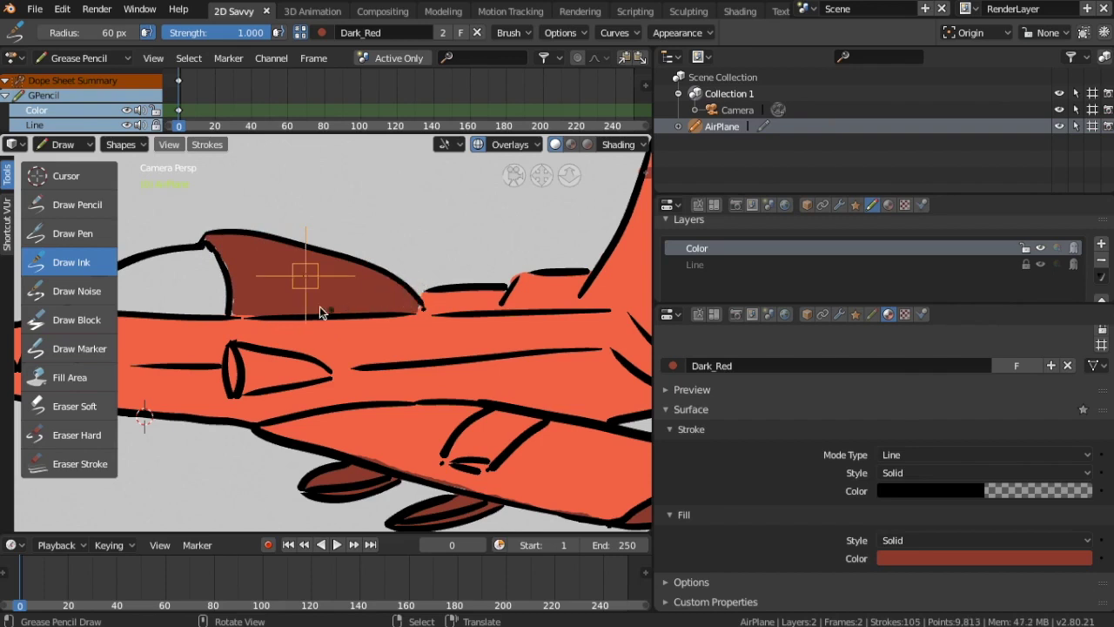
{"action": "left_click_drag", "start_coordinate": [228, 301], "coordinate": [238, 313]}
{"action": "left_click_drag", "start_coordinate": [213, 243], "coordinate": [218, 257]}
{"action": "left_click_drag", "start_coordinate": [249, 270], "coordinate": [426, 310]}
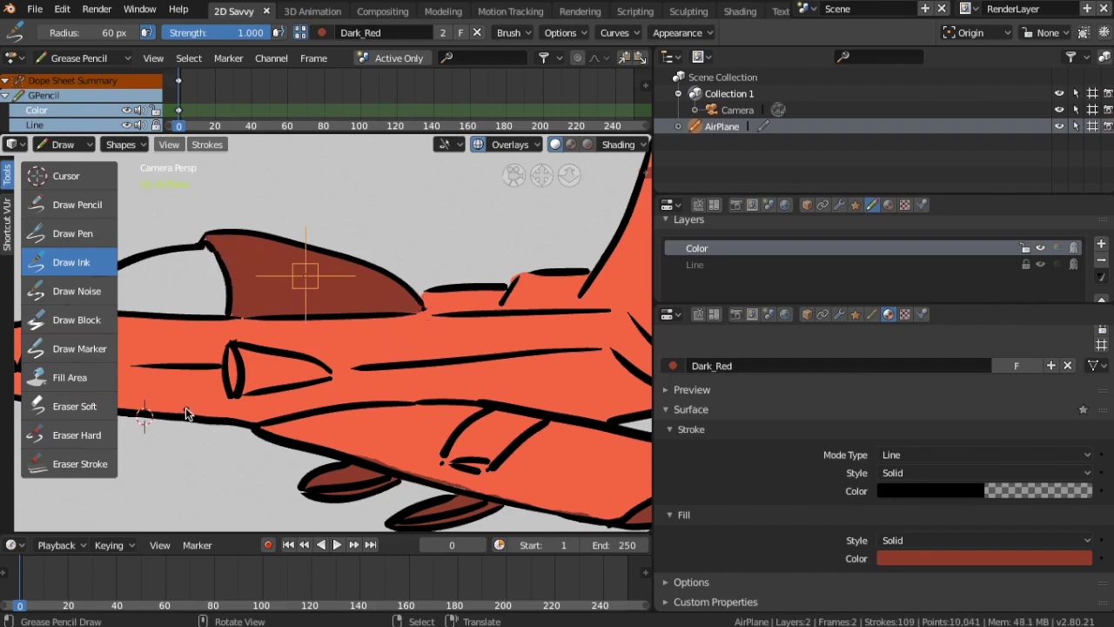
{"action": "scroll", "coordinate": [209, 402], "scroll_direction": "down", "scroll_amount": 5}
{"action": "scroll", "coordinate": [285, 376], "scroll_direction": "up", "scroll_amount": 1}
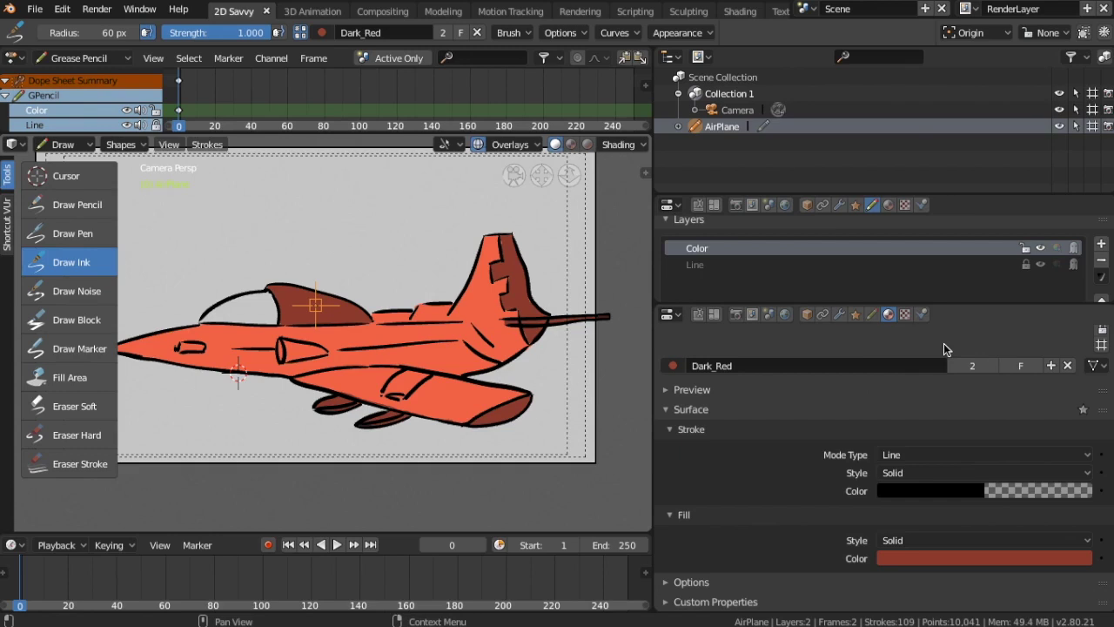
{"action": "scroll", "coordinate": [945, 349], "scroll_direction": "up", "scroll_amount": 1}
{"action": "scroll", "coordinate": [958, 352], "scroll_direction": "up", "scroll_amount": 3}
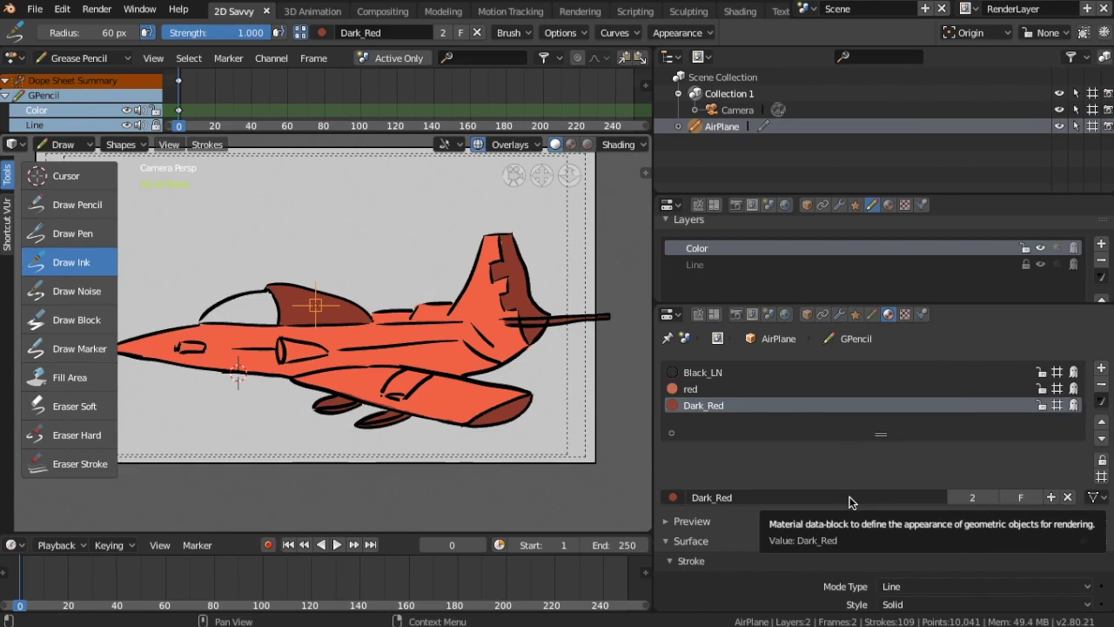
Step: Add a new material slot with a new material named gray
{"action": "scroll", "coordinate": [850, 502], "scroll_direction": "down", "scroll_amount": 5}
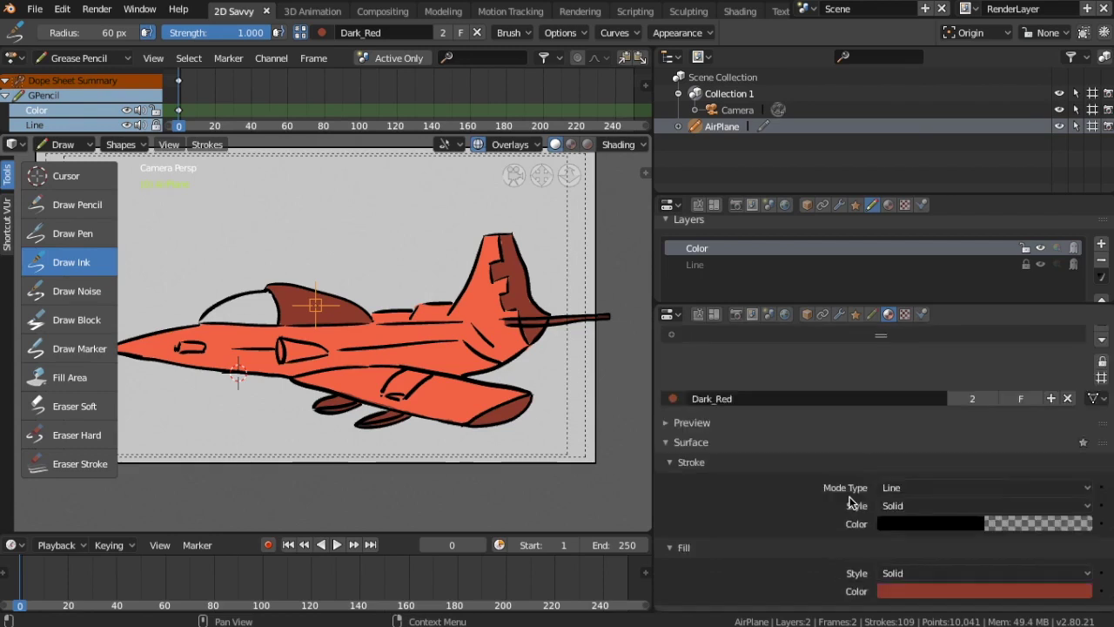
{"action": "scroll", "coordinate": [851, 502], "scroll_direction": "up", "scroll_amount": 5}
{"action": "left_click", "coordinate": [1101, 369]}
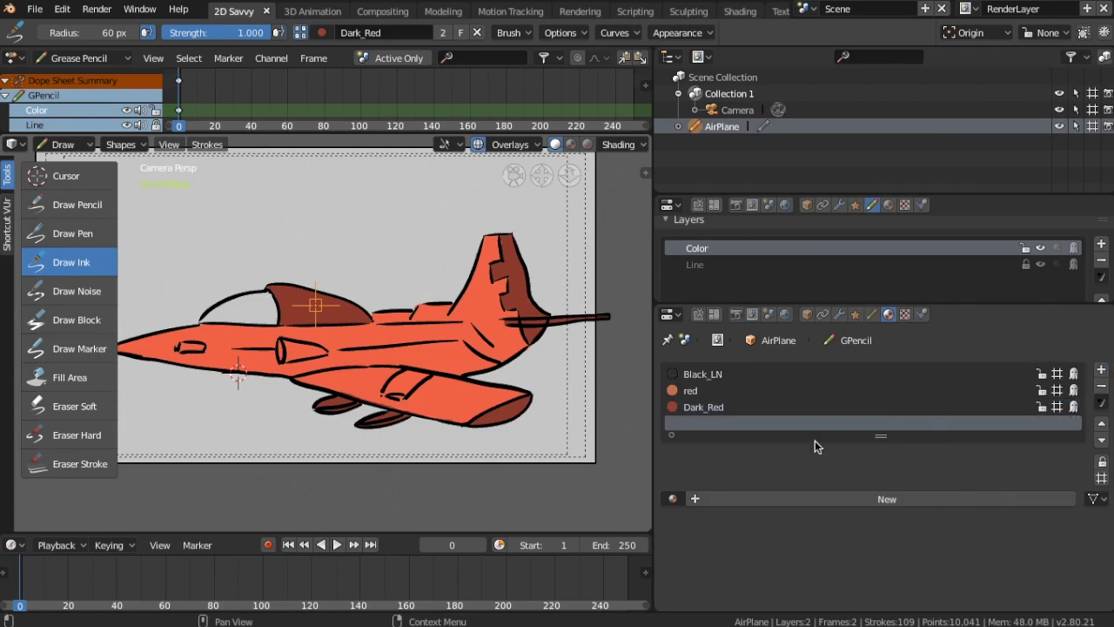
{"action": "left_click", "coordinate": [888, 500]}
{"action": "double_click", "coordinate": [738, 425]}
{"action": "type", "text": "gra"}
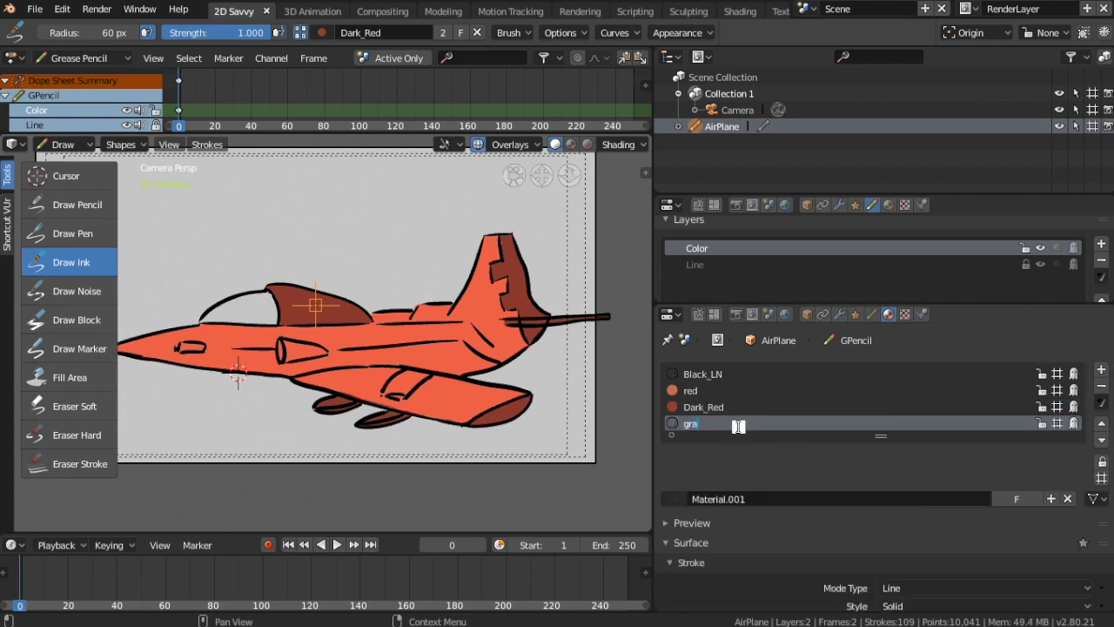
{"action": "key", "text": "Return"}
Step: Make the gray material's stroke fully transparent and tint its fill a pale blue-purple
{"action": "scroll", "coordinate": [709, 400], "scroll_direction": "down", "scroll_amount": 4}
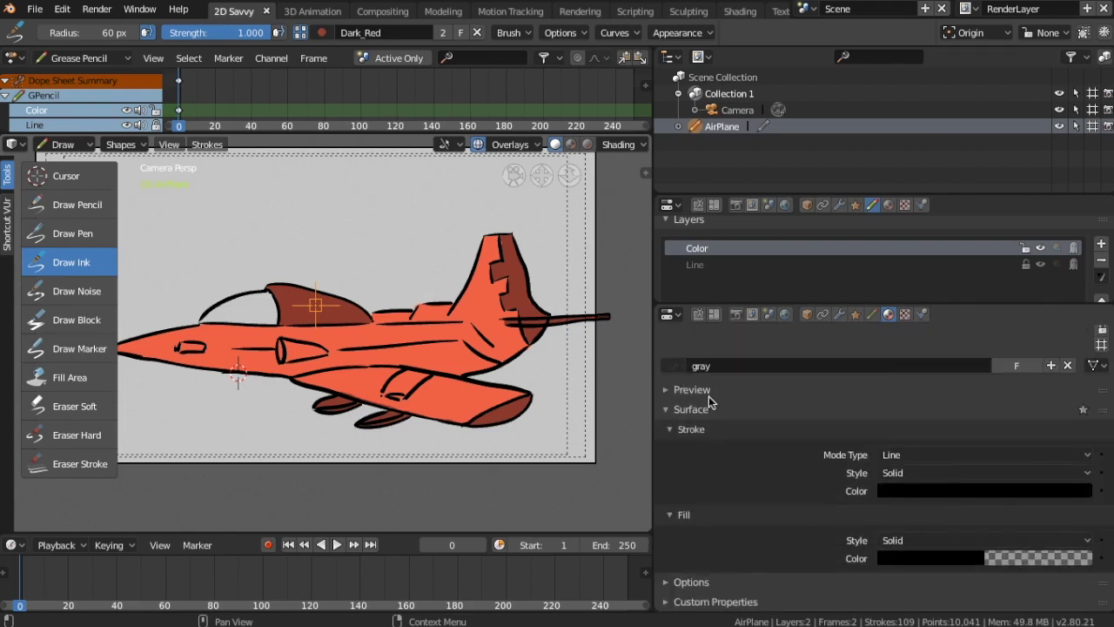
{"action": "left_click", "coordinate": [976, 492]}
{"action": "left_click_drag", "start_coordinate": [1053, 470], "coordinate": [948, 470]}
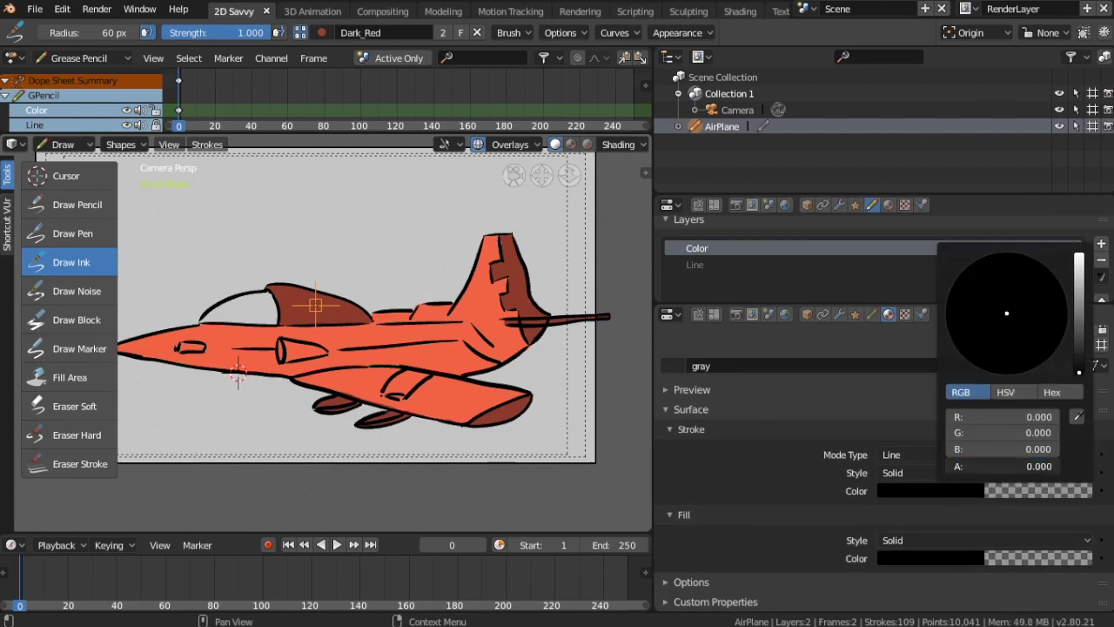
{"action": "left_click", "coordinate": [958, 561]}
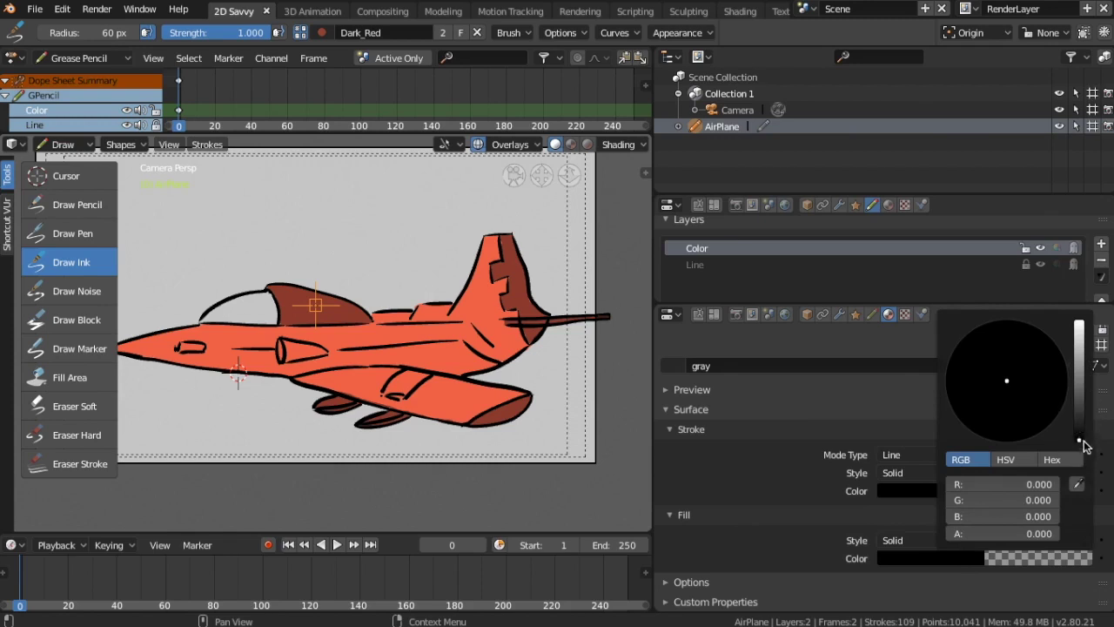
{"action": "left_click_drag", "start_coordinate": [1079, 439], "coordinate": [1079, 362]}
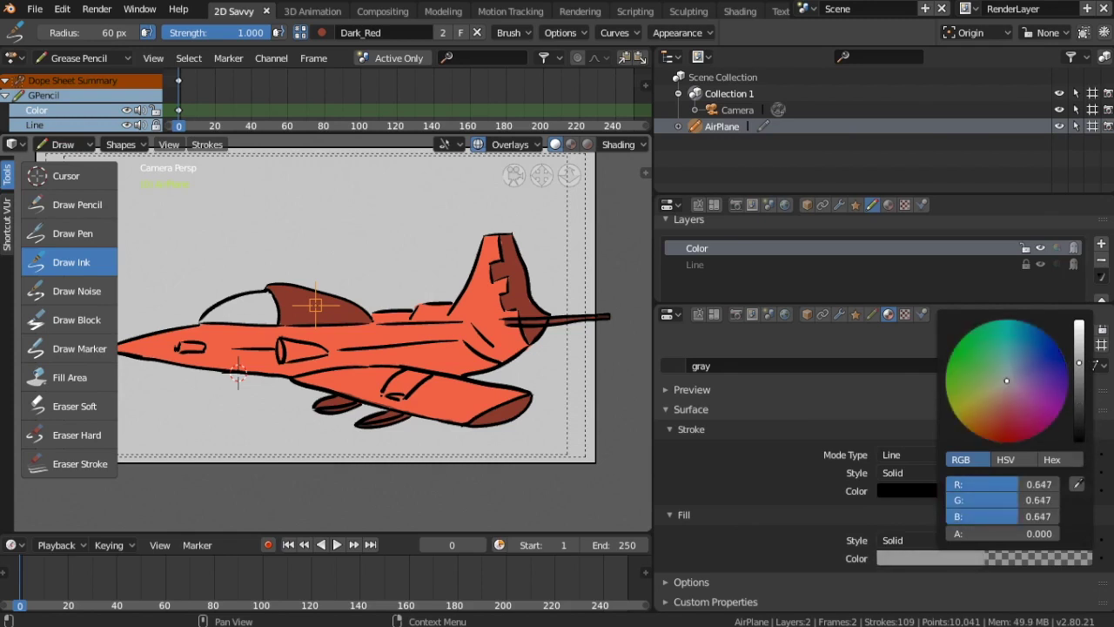
{"action": "left_click_drag", "start_coordinate": [1009, 379], "coordinate": [1019, 374]}
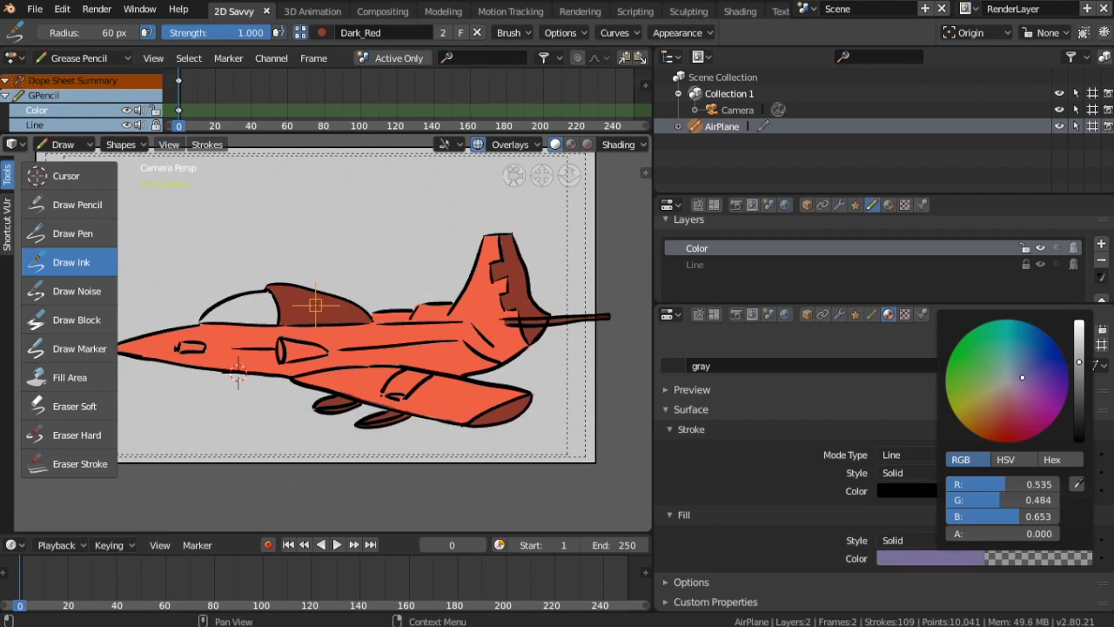
{"action": "left_click_drag", "start_coordinate": [1025, 377], "coordinate": [1029, 377]}
Step: Rename the material to Light_blue and raise its fill opacity
{"action": "left_click", "coordinate": [721, 366]}
{"action": "type", "text": "Light_bu"}
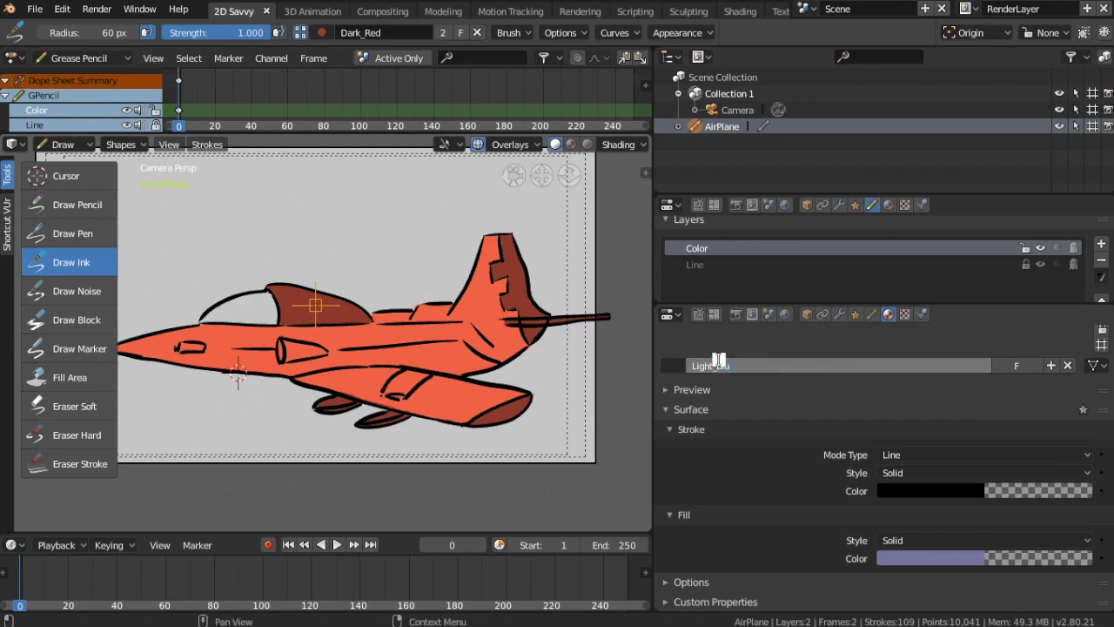
{"action": "type", "text": "e"}
{"action": "key", "text": "Return"}
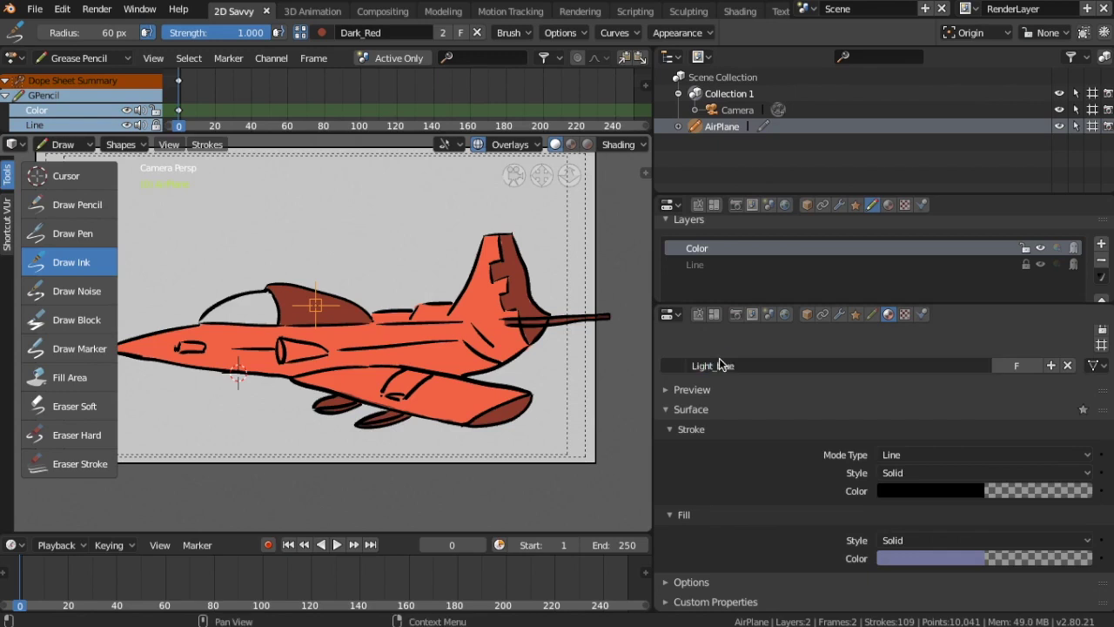
{"action": "left_click", "coordinate": [930, 557]}
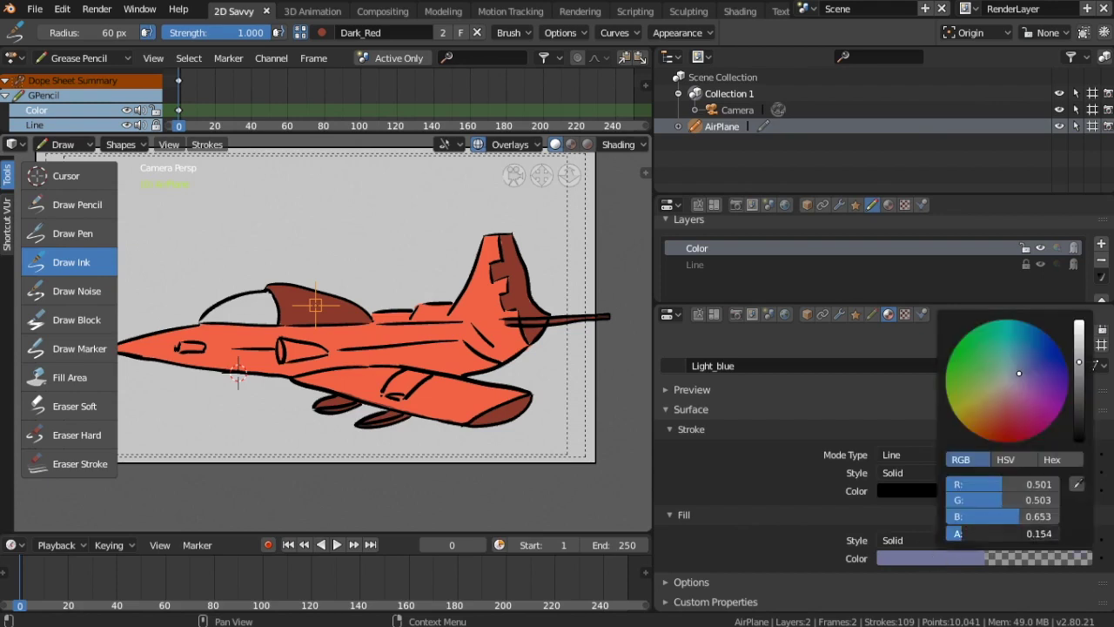
{"action": "left_click_drag", "start_coordinate": [966, 533], "coordinate": [1060, 532]}
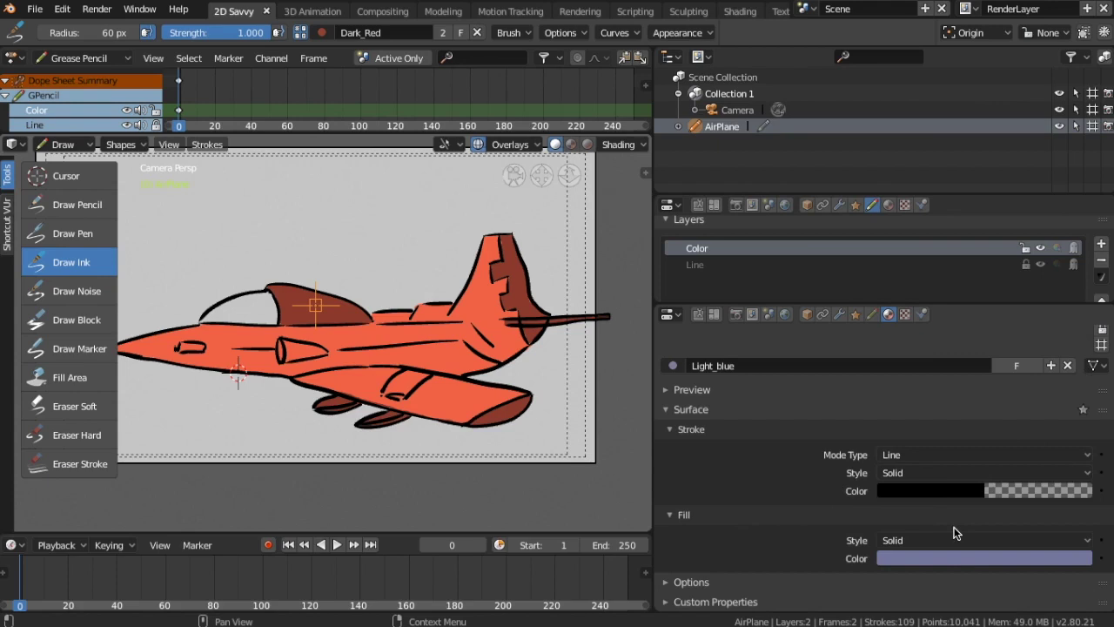
{"action": "scroll", "coordinate": [870, 474], "scroll_direction": "up", "scroll_amount": 2}
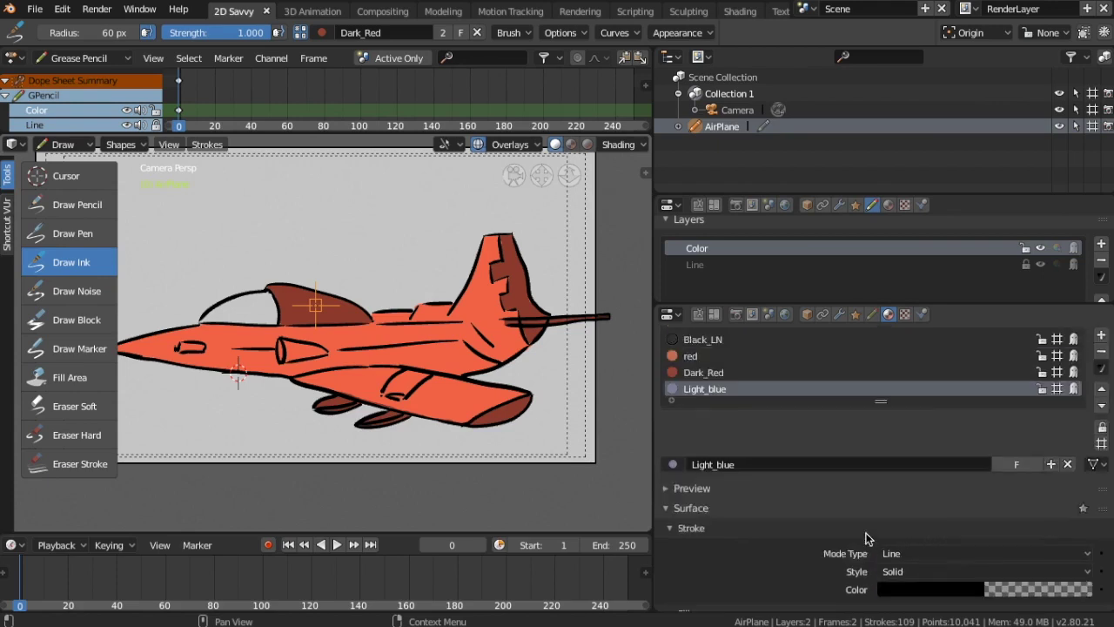
{"action": "scroll", "coordinate": [859, 533], "scroll_direction": "down", "scroll_amount": 2}
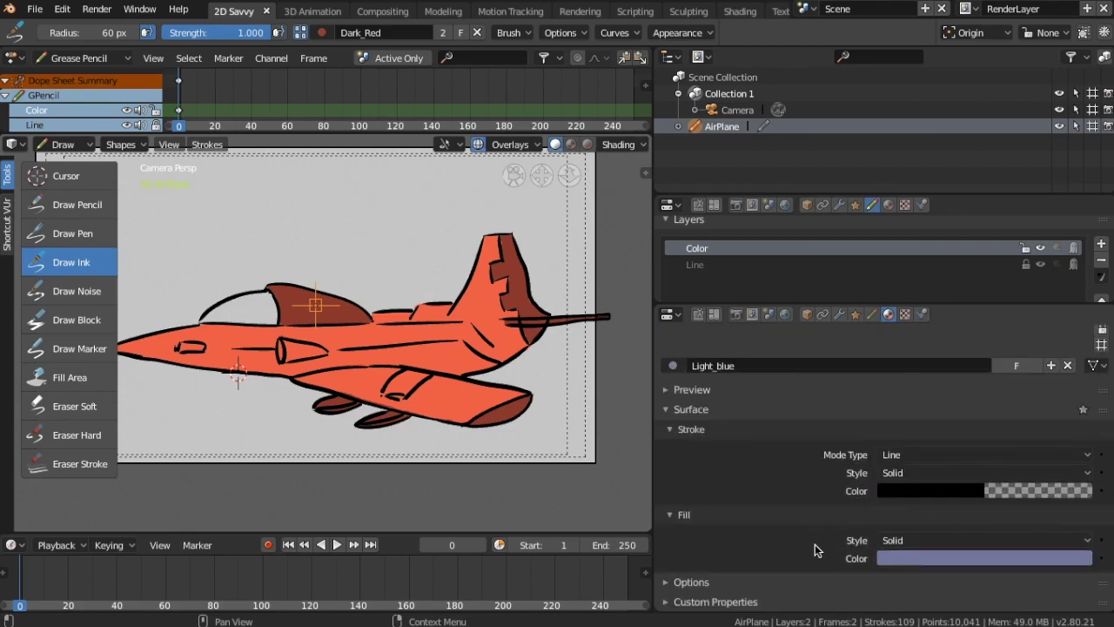
{"action": "left_click", "coordinate": [938, 557]}
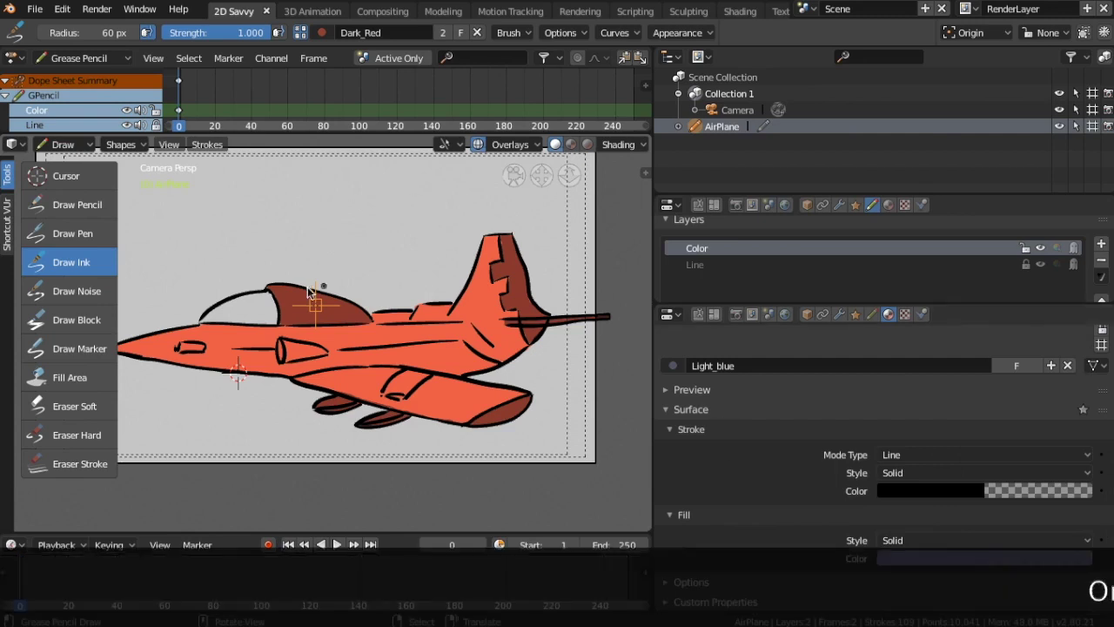
Step: Zoom in on the cockpit and draw a stroke along the canopy outline
{"action": "scroll", "coordinate": [251, 296], "scroll_direction": "up", "scroll_amount": 2}
{"action": "scroll", "coordinate": [252, 296], "scroll_direction": "up", "scroll_amount": 2}
{"action": "middle_click_drag", "start_coordinate": [212, 310], "coordinate": [566, 234], "text": "shift"}
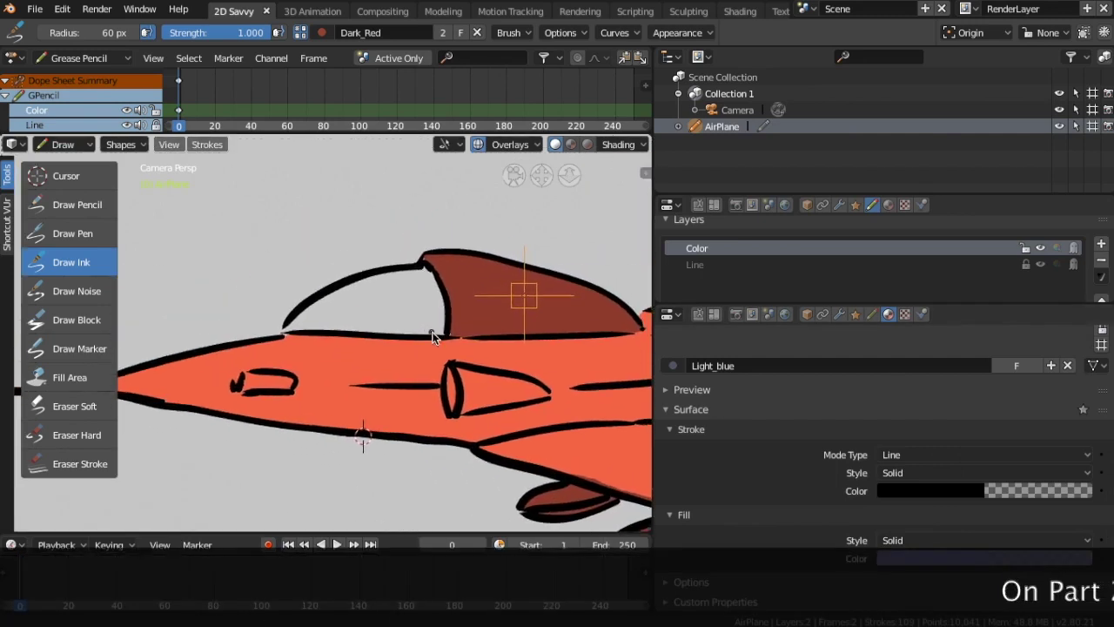
{"action": "left_click_drag", "start_coordinate": [440, 266], "coordinate": [384, 277]}
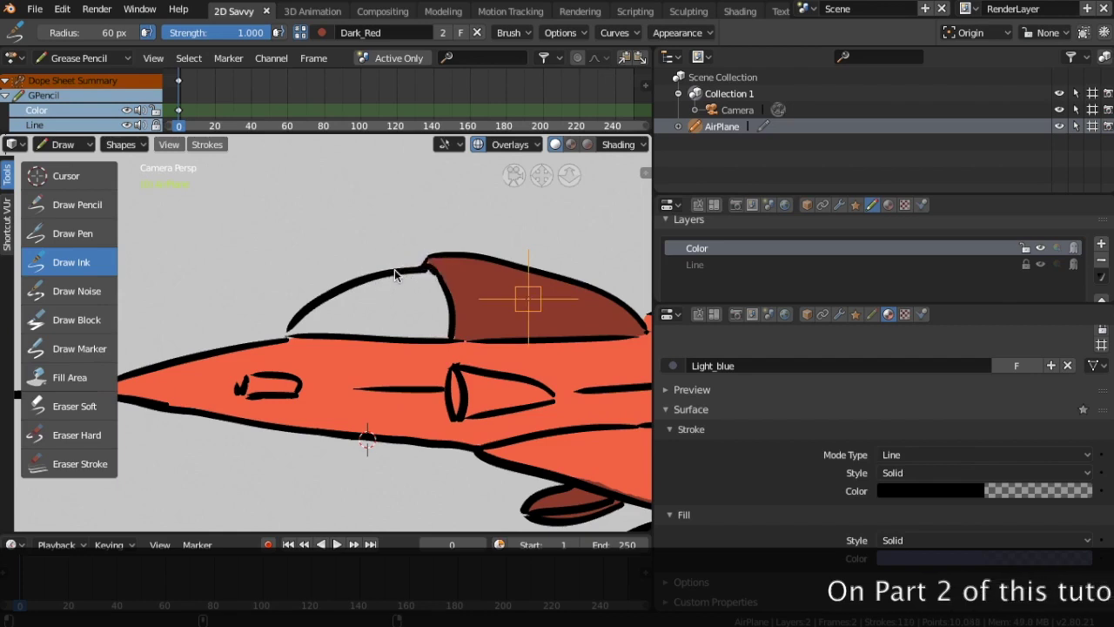
Step: Paint the canopy's front, front-lower corner and upper edge with Light_blue
{"action": "left_click", "coordinate": [321, 32]}
{"action": "left_click", "coordinate": [446, 79]}
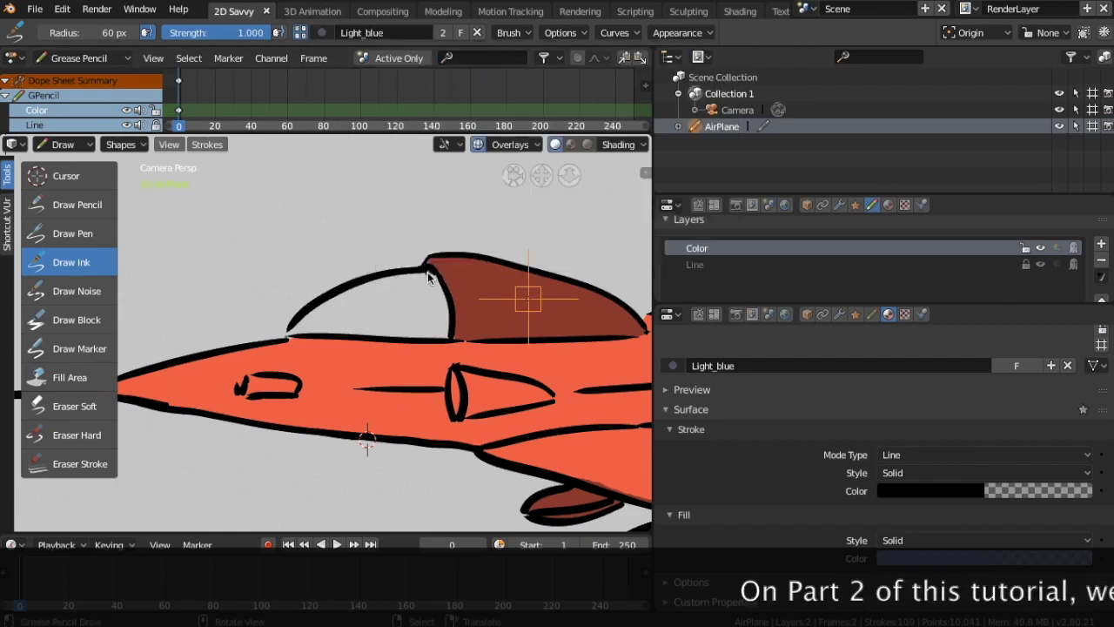
{"action": "mouse_move", "coordinate": [399, 274]}
{"action": "left_mouse_down"}
{"action": "mouse_move", "coordinate": [293, 323]}
{"action": "mouse_move", "coordinate": [331, 339]}
{"action": "mouse_move", "coordinate": [419, 341]}
{"action": "mouse_move", "coordinate": [448, 333]}
{"action": "mouse_move", "coordinate": [450, 305]}
{"action": "mouse_move", "coordinate": [447, 336]}
{"action": "mouse_move", "coordinate": [383, 335]}
{"action": "left_mouse_up"}
{"action": "left_click_drag", "start_coordinate": [310, 313], "coordinate": [289, 336]}
{"action": "mouse_move", "coordinate": [432, 276]}
{"action": "left_mouse_down"}
{"action": "mouse_move", "coordinate": [442, 289]}
{"action": "mouse_move", "coordinate": [380, 281]}
{"action": "mouse_move", "coordinate": [343, 293]}
{"action": "mouse_move", "coordinate": [374, 296]}
{"action": "mouse_move", "coordinate": [385, 330]}
{"action": "left_mouse_up"}
{"action": "key", "text": "Home"}
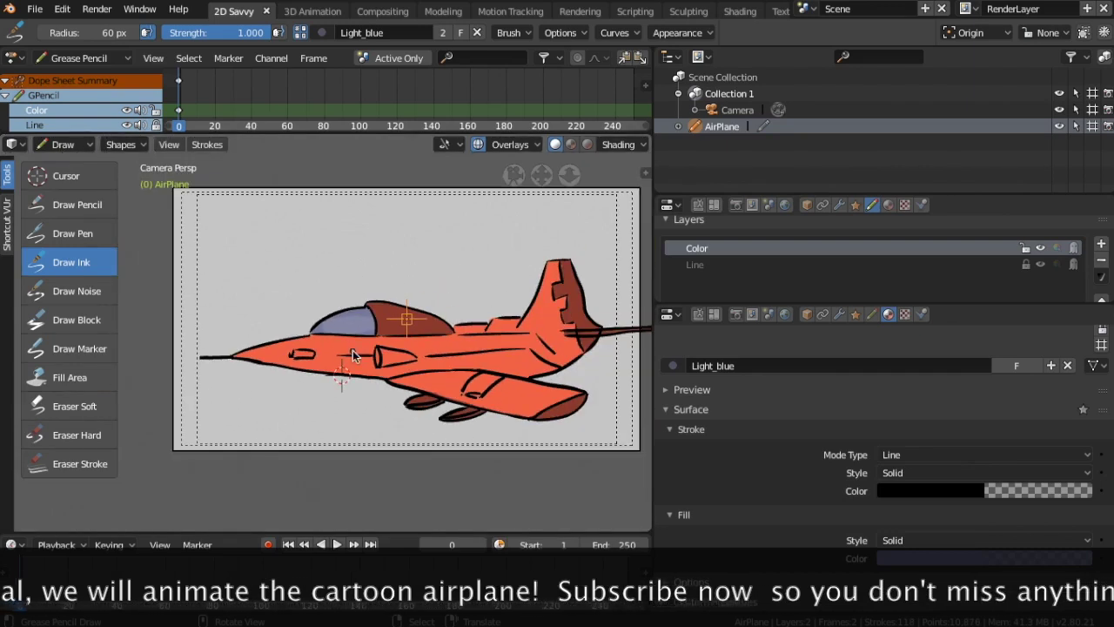
Step: Make the red material active and lower its colour alpha to 0.808
{"action": "scroll", "coordinate": [352, 350], "scroll_direction": "up", "scroll_amount": 2}
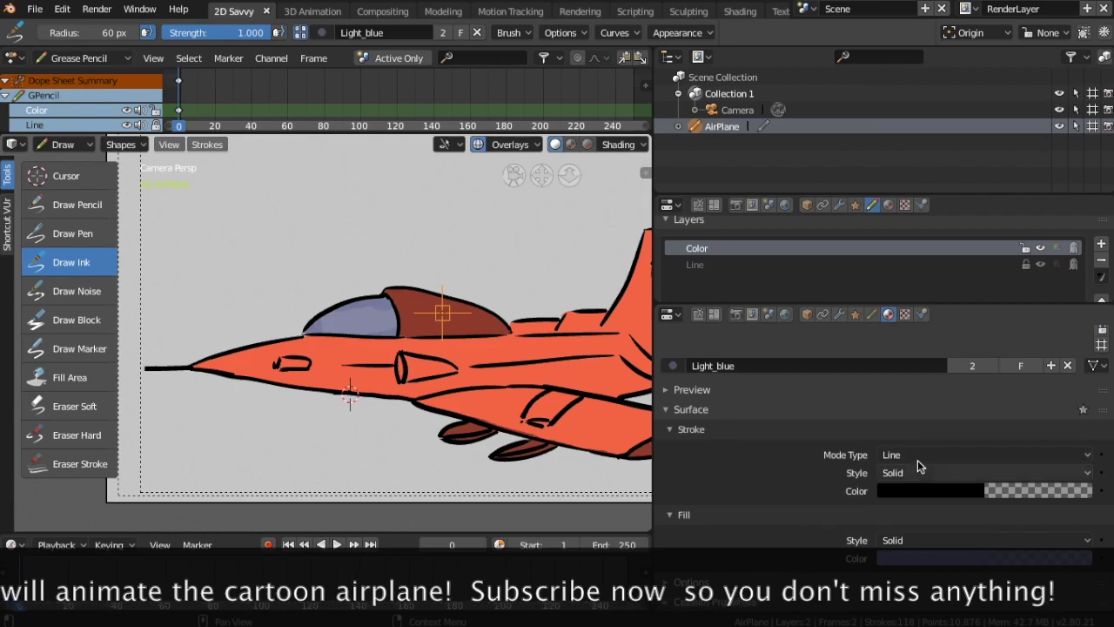
{"action": "scroll", "coordinate": [918, 460], "scroll_direction": "up", "scroll_amount": 3}
{"action": "left_click", "coordinate": [692, 391]}
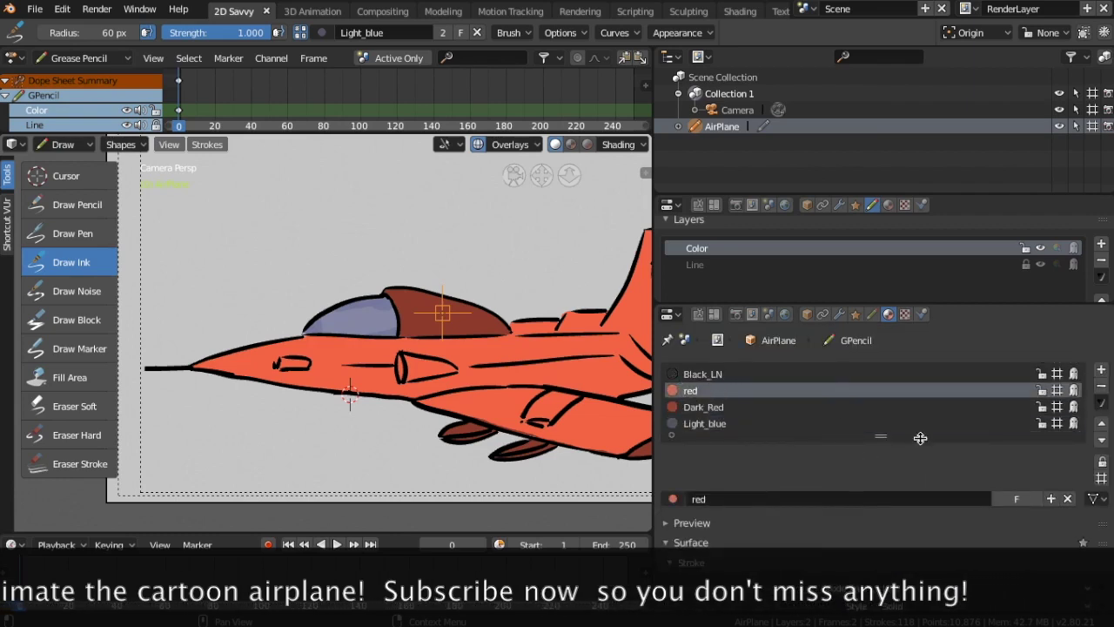
{"action": "scroll", "coordinate": [952, 497], "scroll_direction": "down", "scroll_amount": 4}
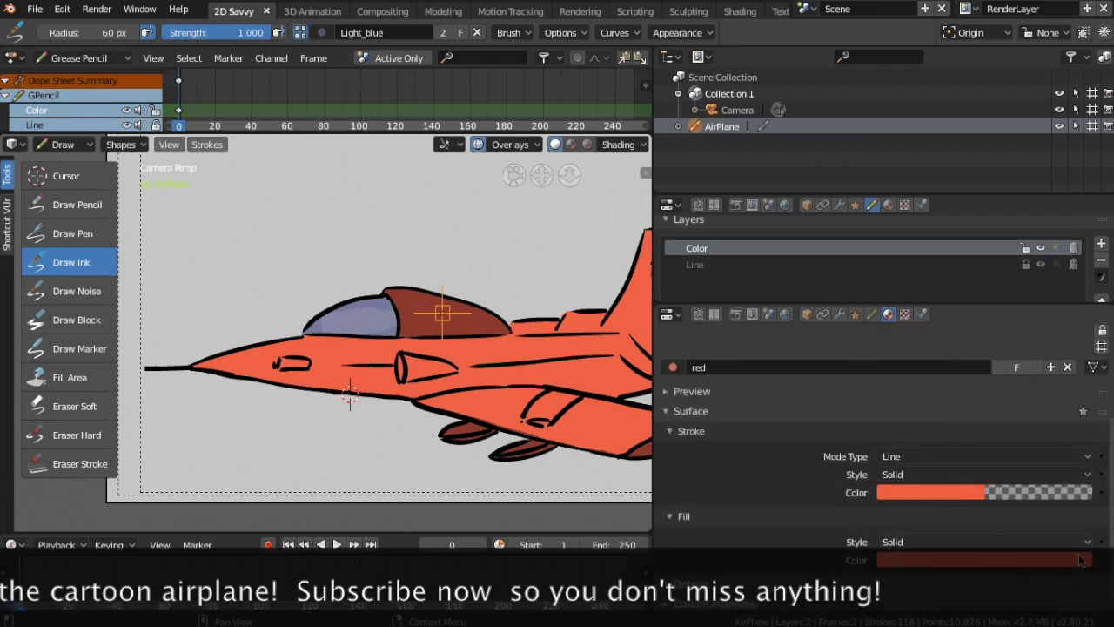
{"action": "left_click", "coordinate": [1079, 561]}
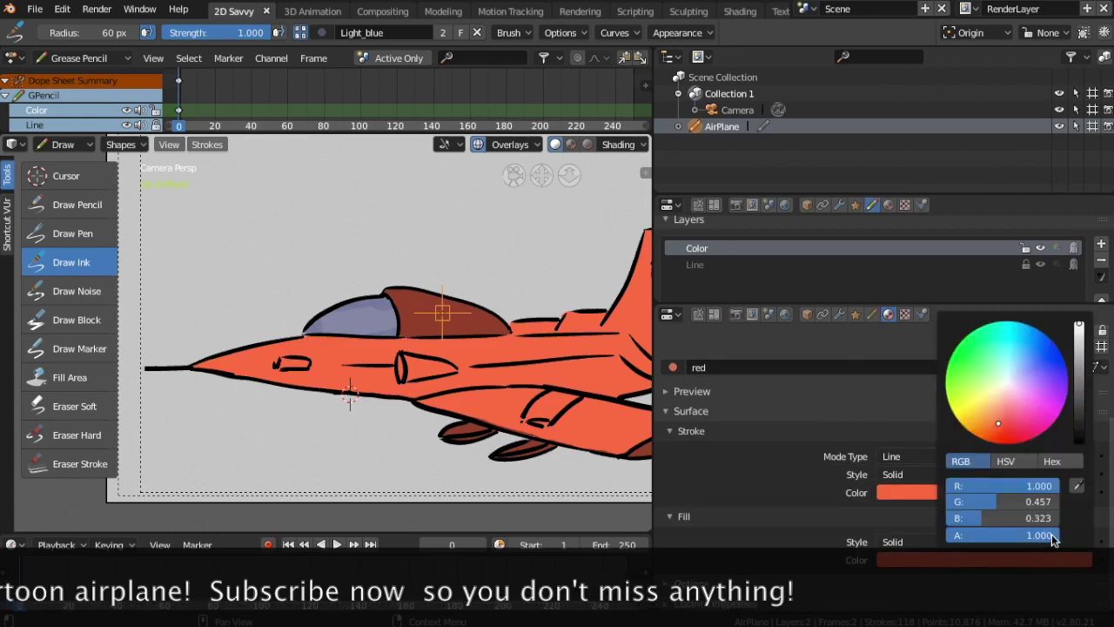
{"action": "left_click_drag", "start_coordinate": [1039, 534], "coordinate": [1014, 534]}
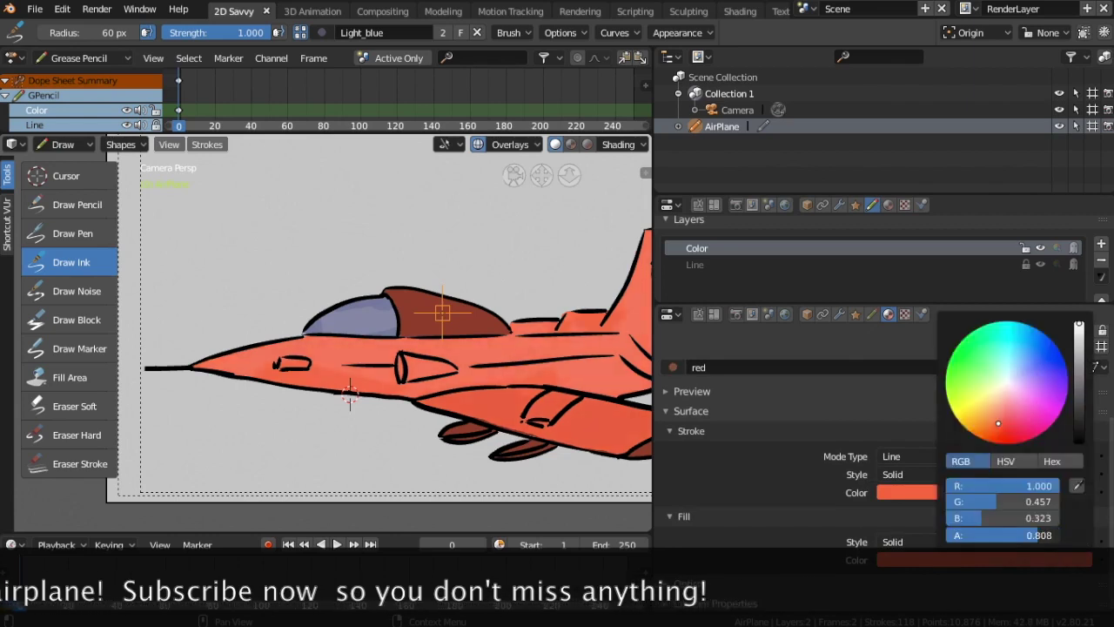
{"action": "scroll", "coordinate": [477, 414], "scroll_direction": "down", "scroll_amount": 1}
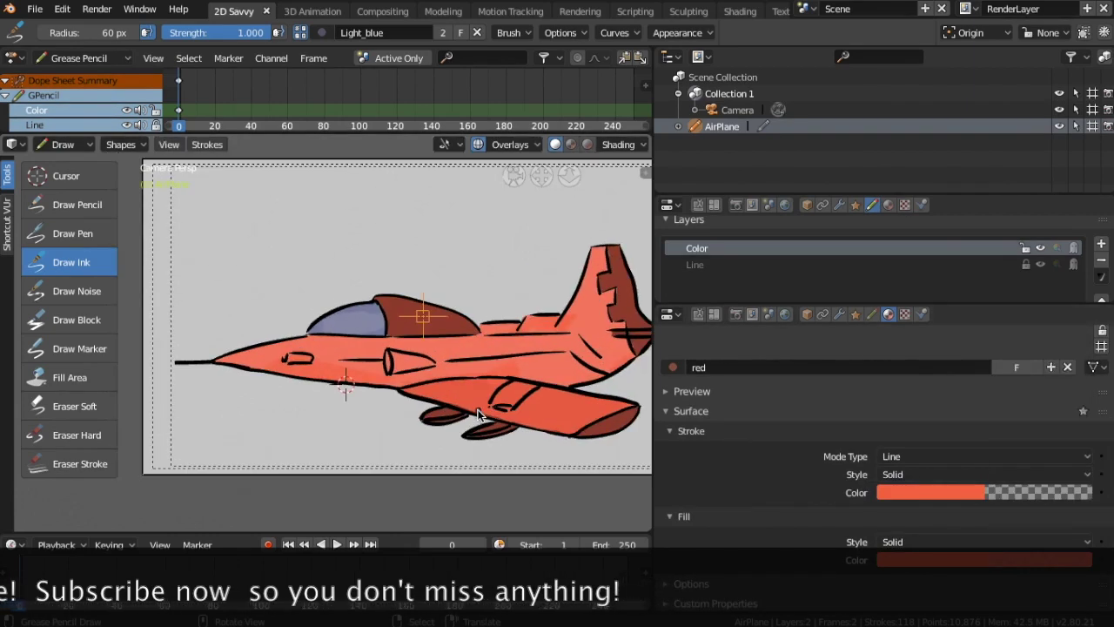
Step: Switch to the red material and add lighter strokes on the tail fin, rear fuselage and nose
{"action": "left_click", "coordinate": [322, 33]}
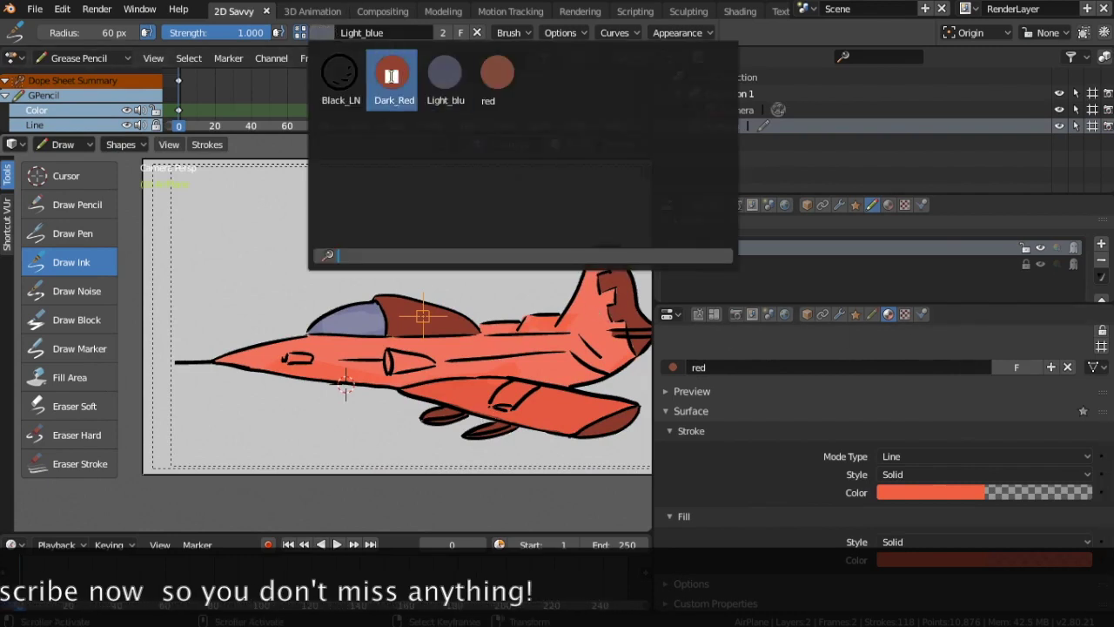
{"action": "left_click", "coordinate": [496, 74]}
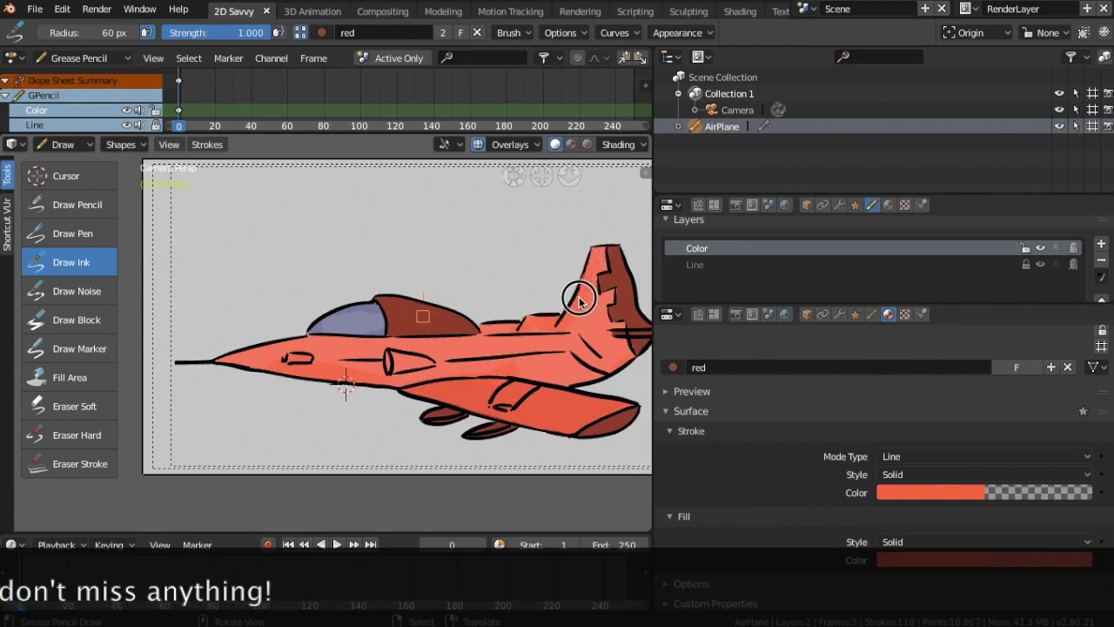
{"action": "left_click_drag", "start_coordinate": [522, 319], "coordinate": [525, 345]}
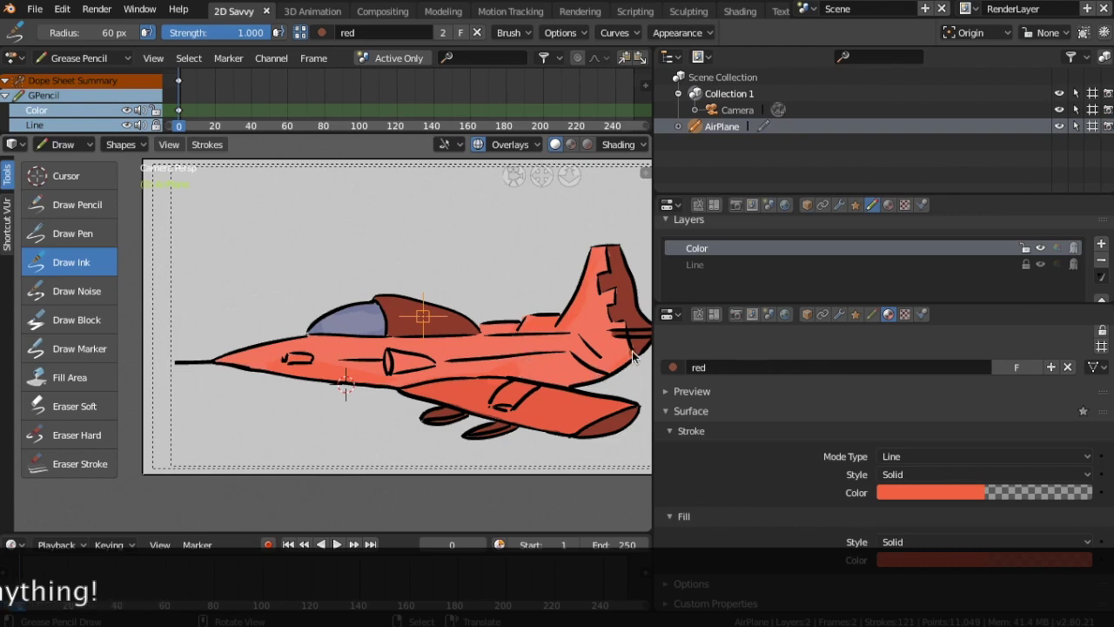
{"action": "left_click_drag", "start_coordinate": [564, 388], "coordinate": [627, 348]}
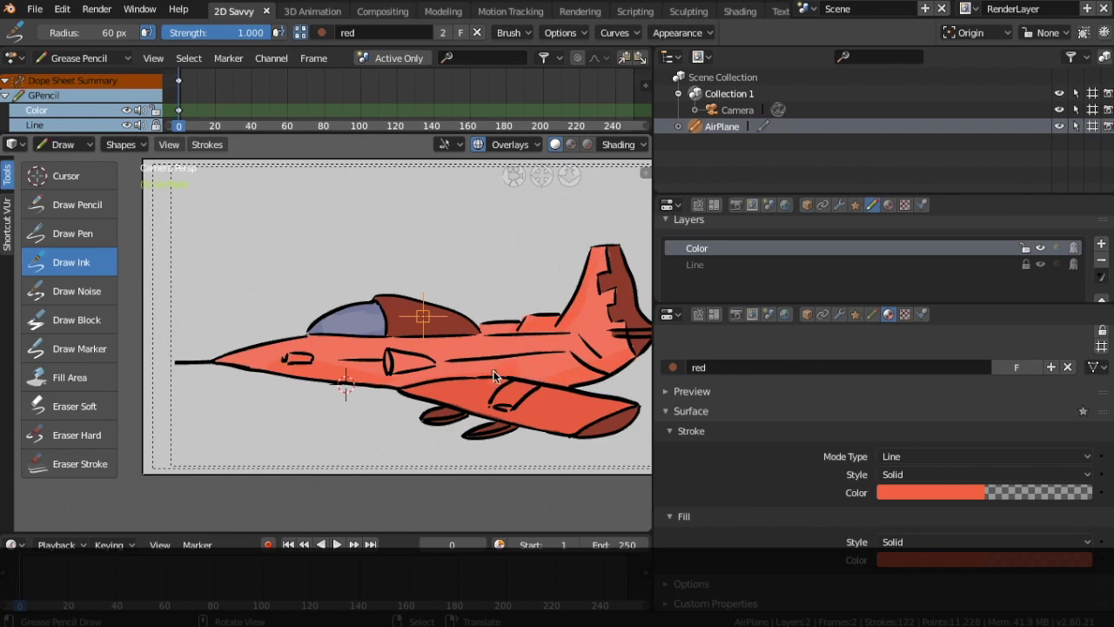
{"action": "left_click_drag", "start_coordinate": [287, 361], "coordinate": [332, 377]}
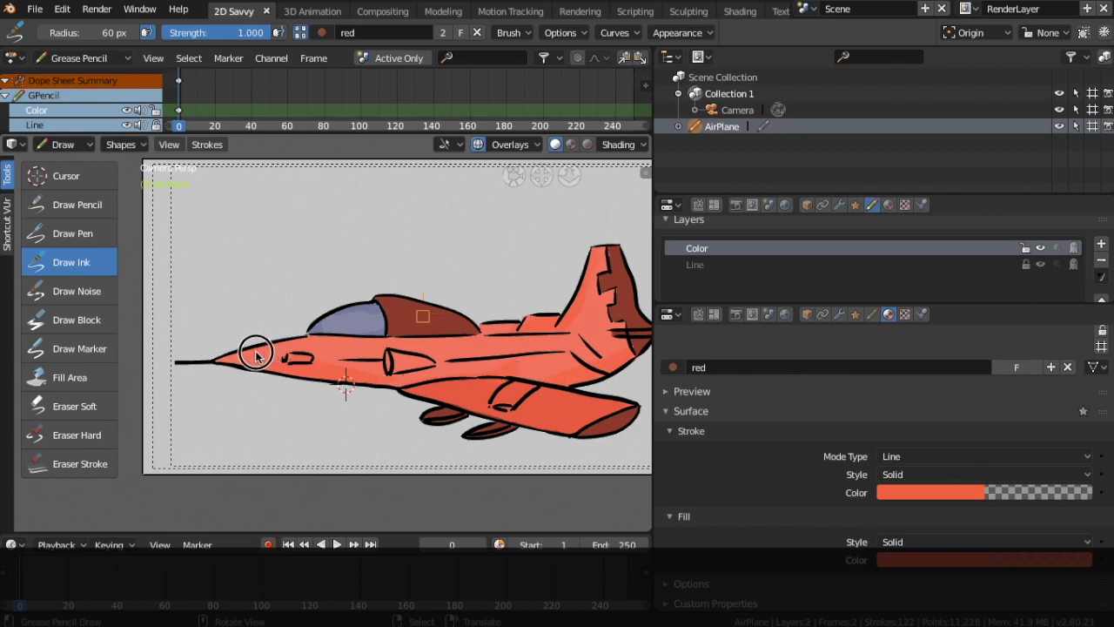
{"action": "left_click_drag", "start_coordinate": [250, 351], "coordinate": [292, 364]}
{"action": "left_click_drag", "start_coordinate": [391, 381], "coordinate": [386, 378]}
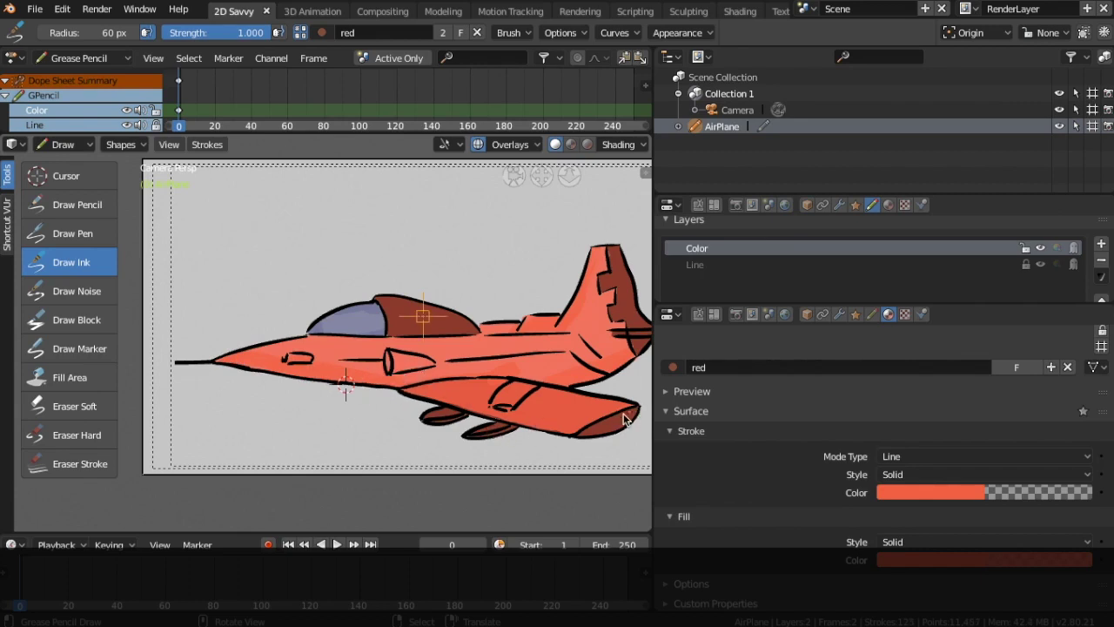
Step: Add soft highlights along the tail fin's left edge and across the fuselage
{"action": "left_click_drag", "start_coordinate": [604, 248], "coordinate": [586, 293]}
{"action": "mouse_move", "coordinate": [529, 319]}
{"action": "left_mouse_down"}
{"action": "mouse_move", "coordinate": [557, 342]}
{"action": "mouse_move", "coordinate": [510, 327]}
{"action": "left_mouse_up"}
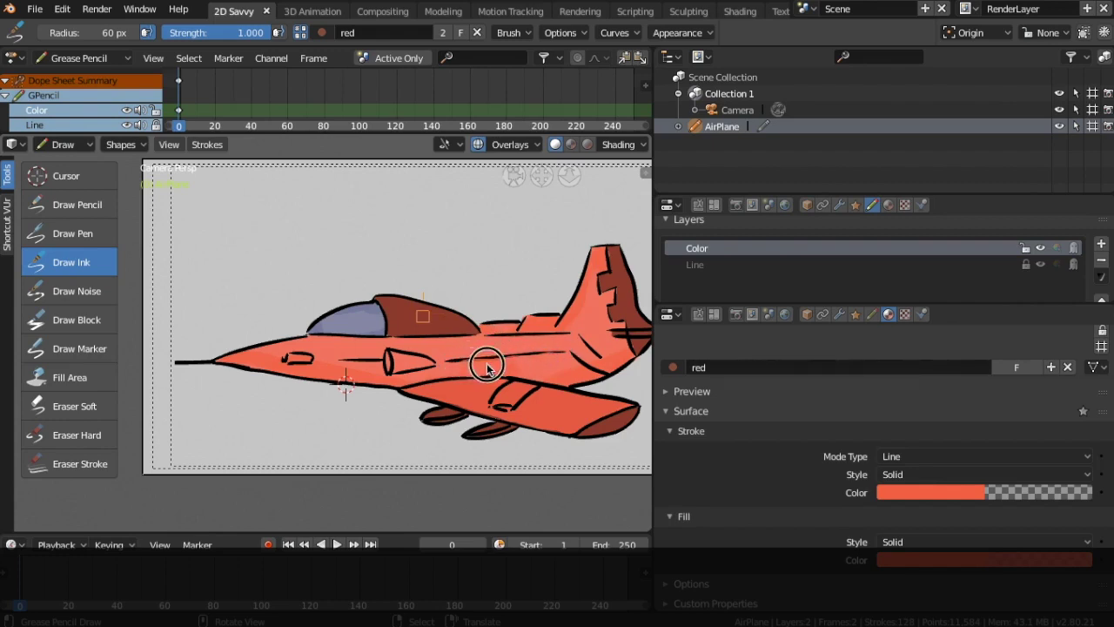
{"action": "mouse_move", "coordinate": [513, 356]}
{"action": "left_mouse_down"}
{"action": "mouse_move", "coordinate": [386, 365]}
{"action": "mouse_move", "coordinate": [449, 367]}
{"action": "left_mouse_up"}
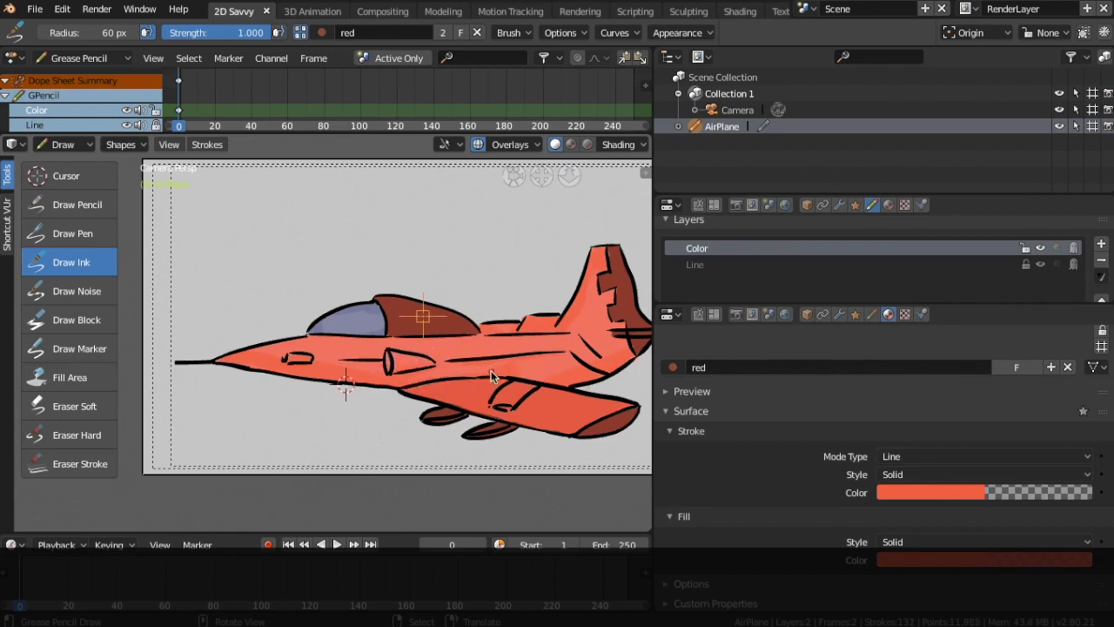
{"action": "left_click_drag", "start_coordinate": [450, 368], "coordinate": [530, 362]}
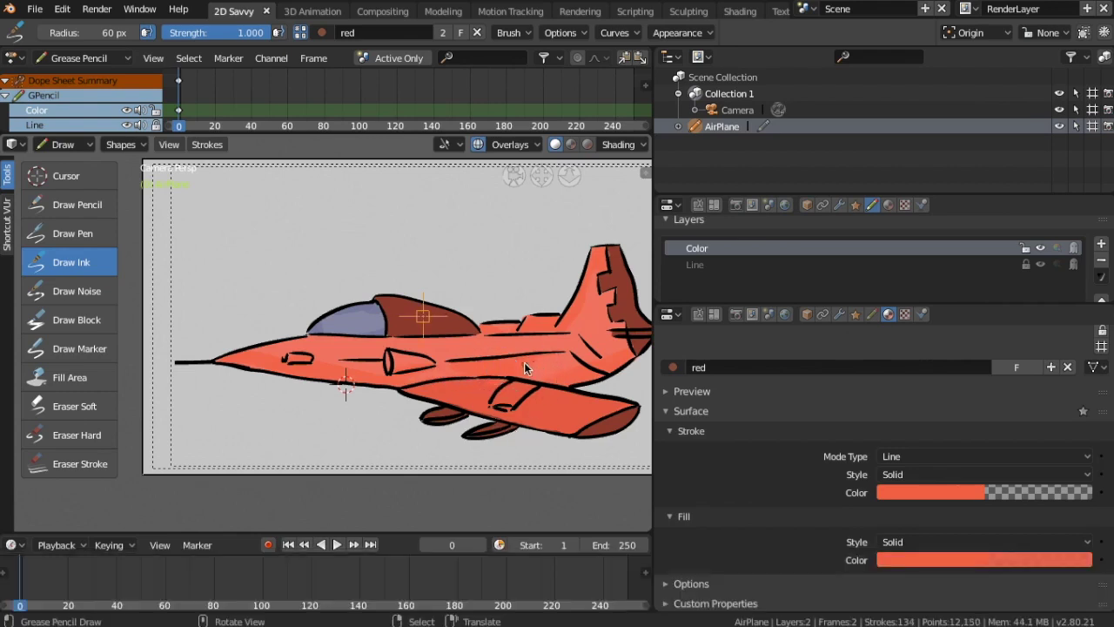
{"action": "mouse_move", "coordinate": [571, 352]}
{"action": "left_mouse_down"}
{"action": "mouse_move", "coordinate": [548, 361]}
{"action": "mouse_move", "coordinate": [599, 352]}
{"action": "left_mouse_up"}
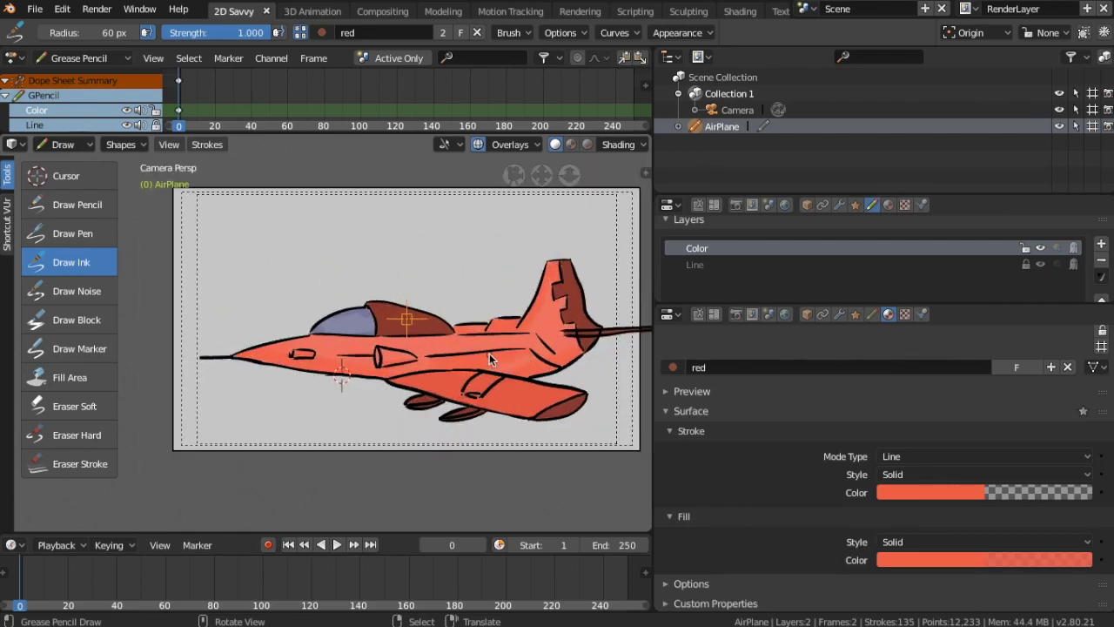
Step: Retrace the engine intake and the small nose intake outlines
{"action": "scroll", "coordinate": [489, 358], "scroll_direction": "up", "scroll_amount": 3}
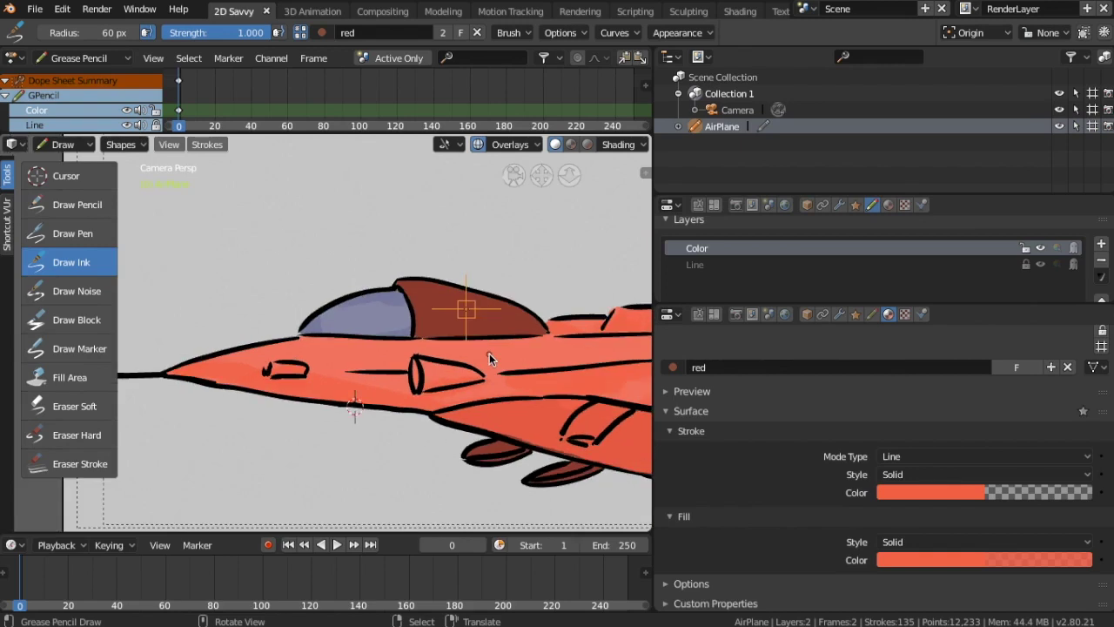
{"action": "mouse_move", "coordinate": [416, 367]}
{"action": "left_mouse_down"}
{"action": "mouse_move", "coordinate": [405, 381]}
{"action": "mouse_move", "coordinate": [416, 391]}
{"action": "left_mouse_up"}
{"action": "mouse_move", "coordinate": [275, 377]}
{"action": "left_mouse_down"}
{"action": "mouse_move", "coordinate": [314, 372]}
{"action": "mouse_move", "coordinate": [299, 380]}
{"action": "left_mouse_up"}
{"action": "key", "text": "Home"}
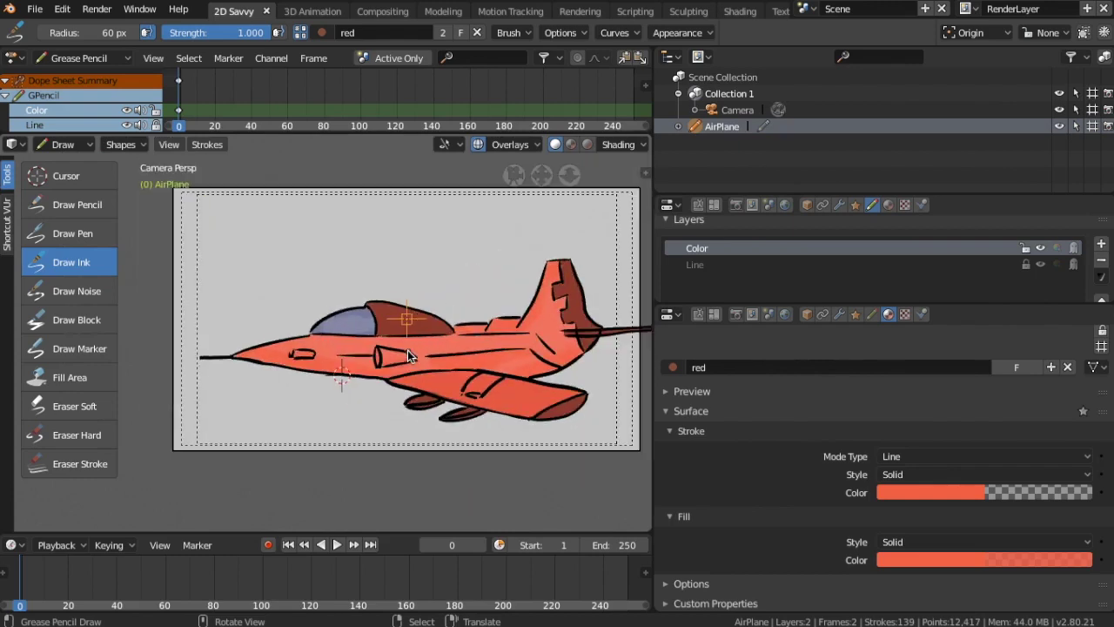
Step: Open the red fill colour settings and widen the drawing area beside the Properties editor
{"action": "left_click", "coordinate": [979, 562]}
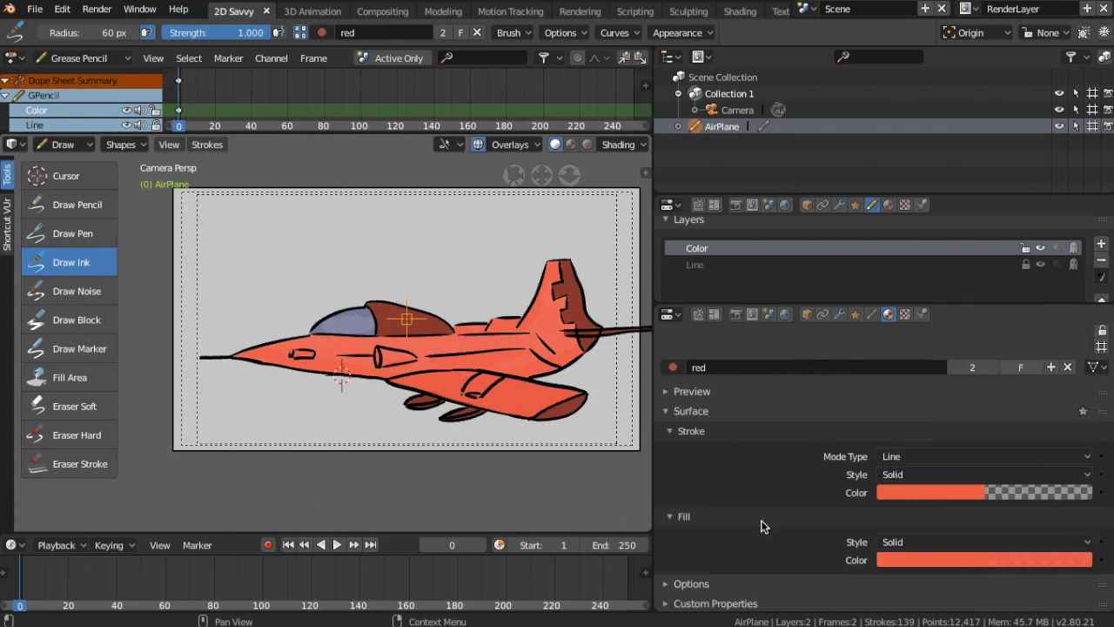
{"action": "scroll", "coordinate": [549, 498], "scroll_direction": "down", "scroll_amount": 2}
{"action": "scroll", "coordinate": [549, 497], "scroll_direction": "up", "scroll_amount": 2}
{"action": "scroll", "coordinate": [549, 498], "scroll_direction": "down", "scroll_amount": 1}
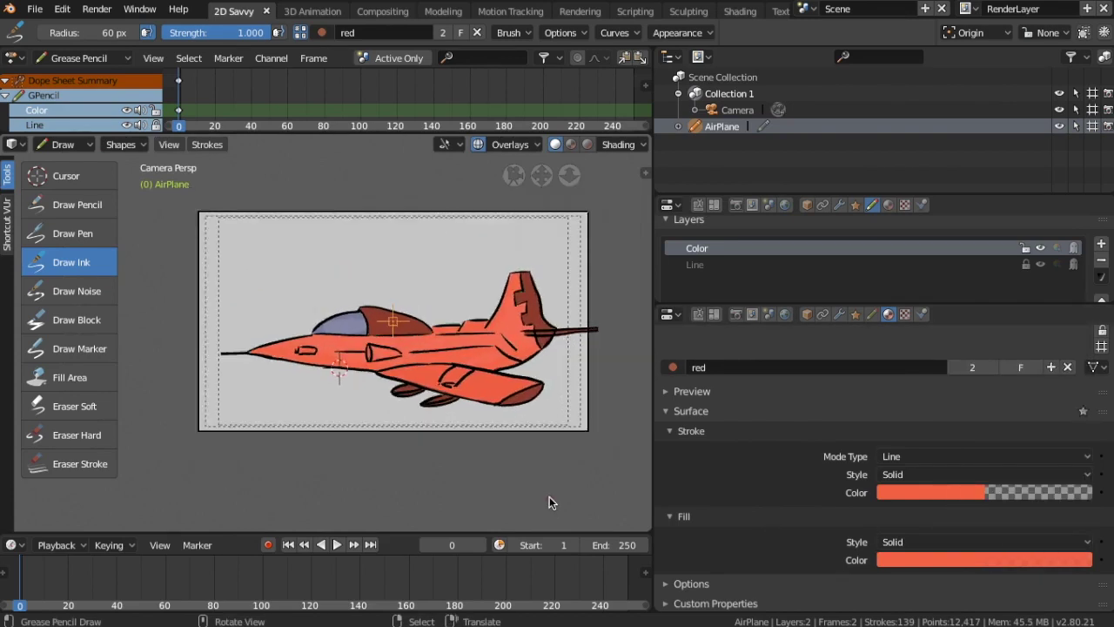
{"action": "mouse_move", "coordinate": [653, 478]}
{"action": "left_mouse_down"}
{"action": "mouse_move", "coordinate": [1035, 530]}
{"action": "mouse_move", "coordinate": [998, 531]}
{"action": "left_mouse_up"}
{"action": "scroll", "coordinate": [667, 514], "scroll_direction": "down", "scroll_amount": 1}
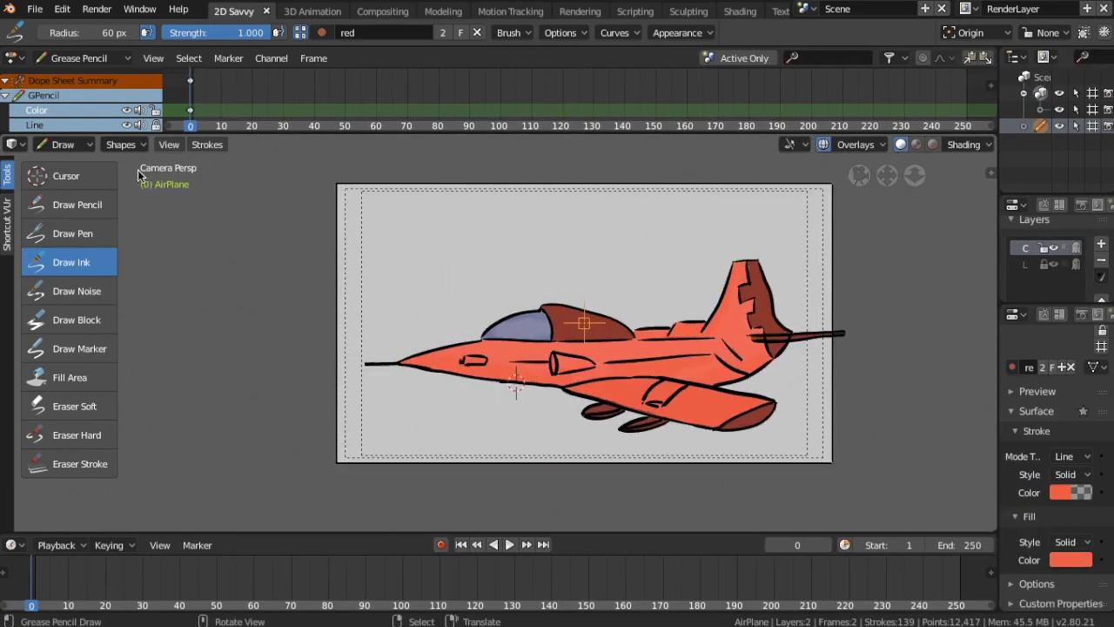
Step: In Object Mode, shrink the jet to 0.555 scale and move it toward the frame's right side
{"action": "left_click", "coordinate": [63, 144]}
{"action": "left_click", "coordinate": [65, 158]}
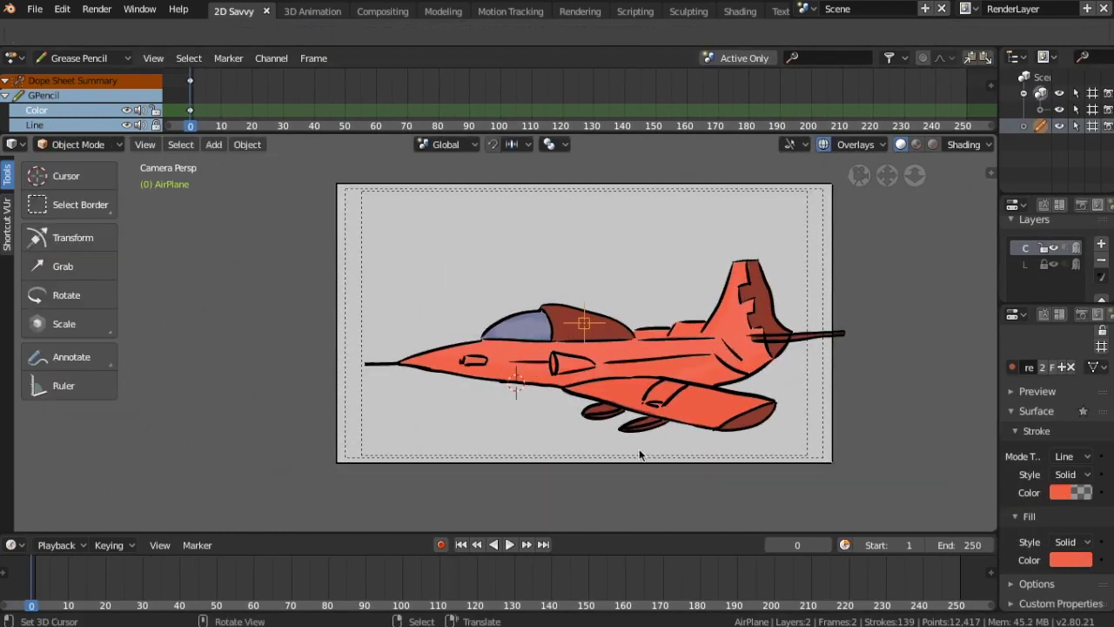
{"action": "key", "text": "s"}
{"action": "left_click", "coordinate": [738, 447]}
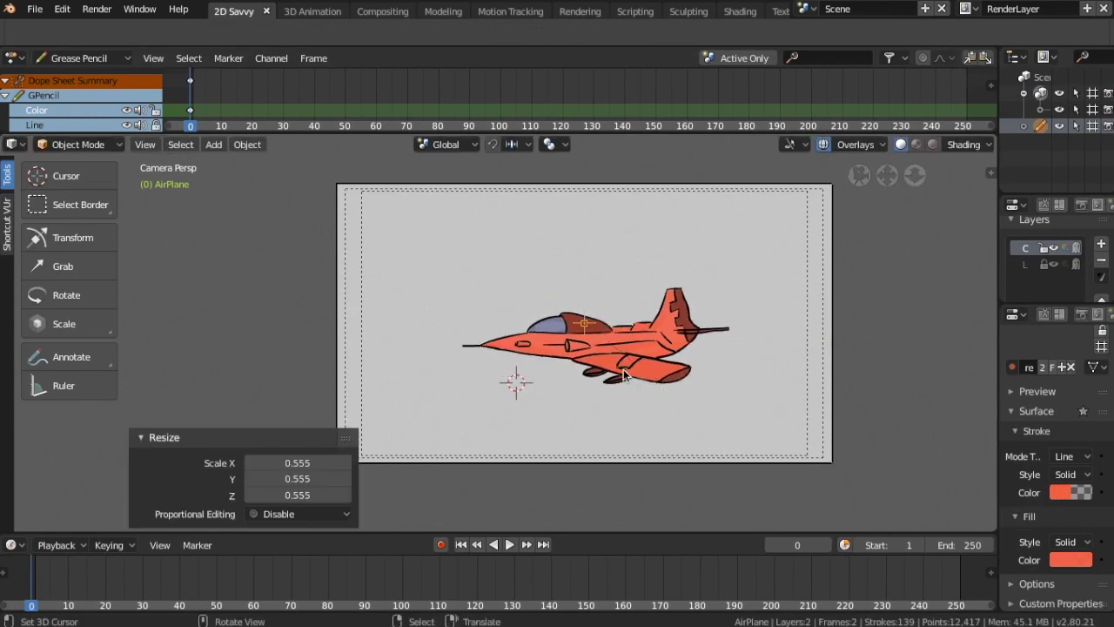
{"action": "key", "text": "g"}
{"action": "left_click", "coordinate": [739, 397]}
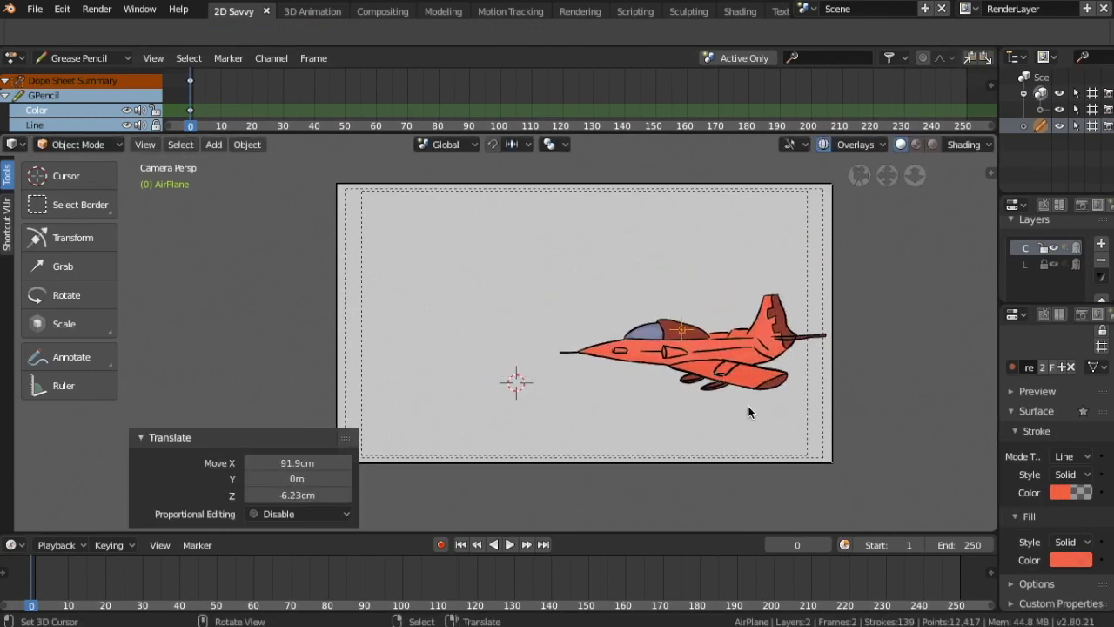
Step: Shrink the jet further to 0.856 and shift it partly past the frame's right edge
{"action": "key", "text": "s"}
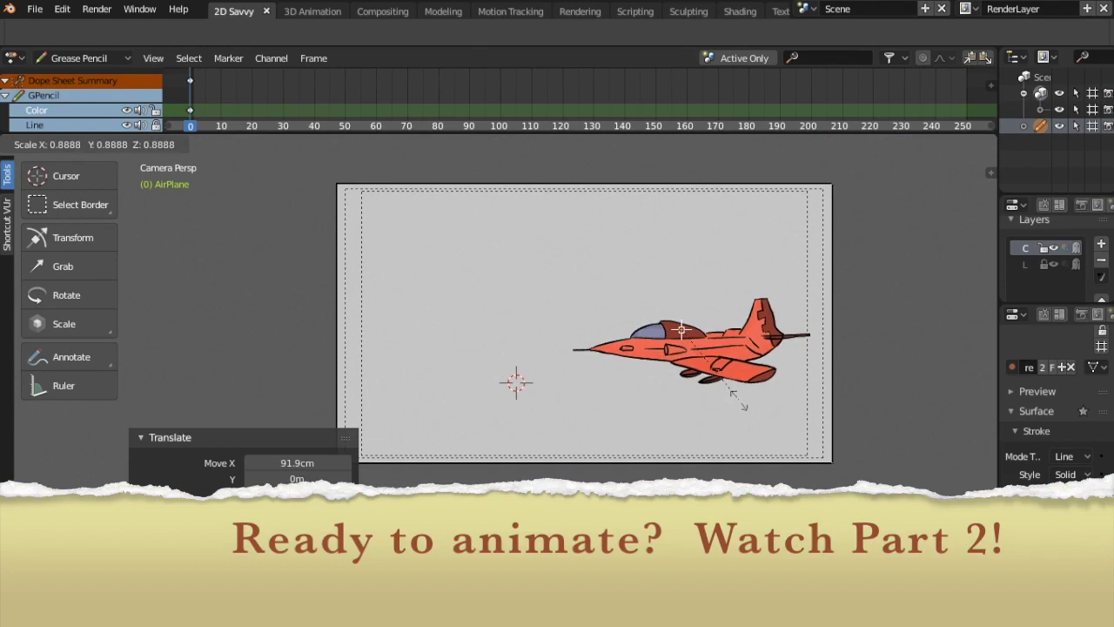
{"action": "left_click", "coordinate": [720, 343]}
{"action": "key", "text": "g"}
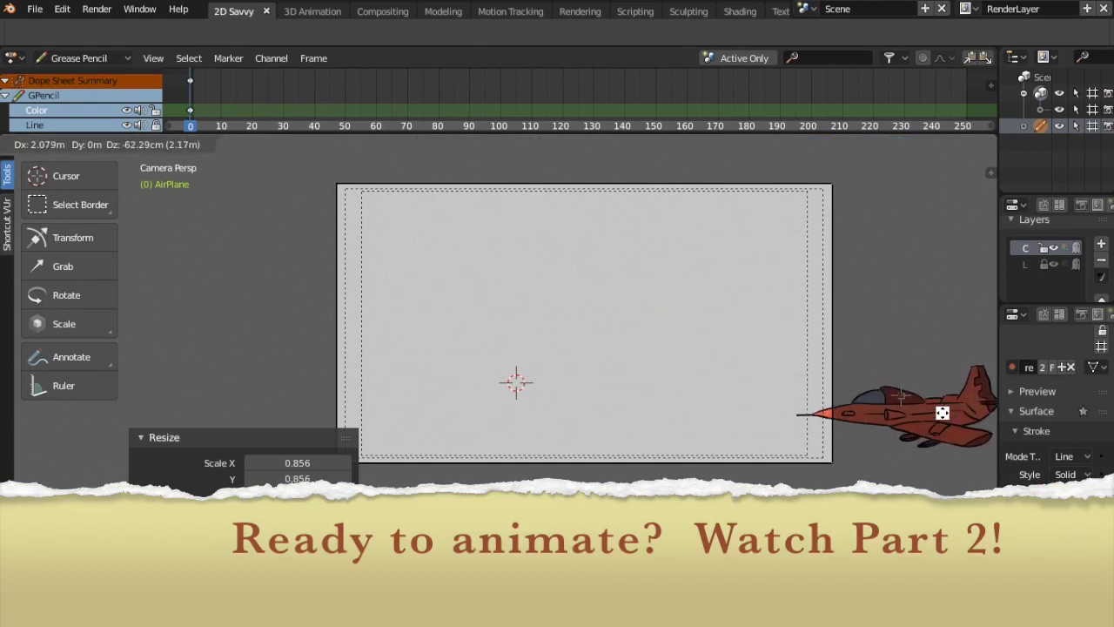
{"action": "left_click", "coordinate": [917, 404]}
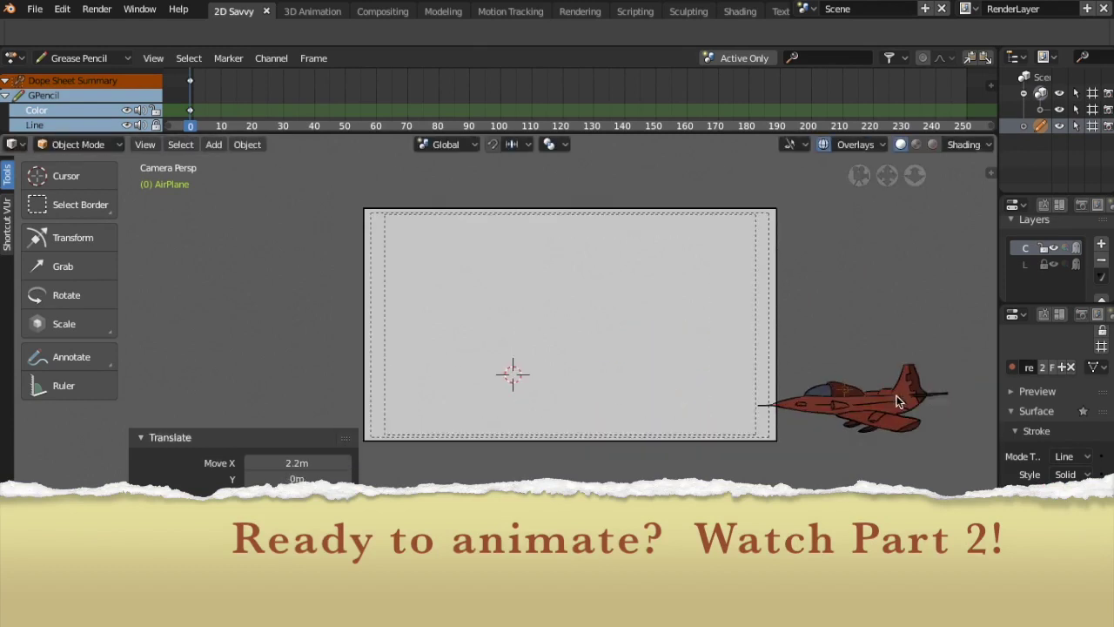
{"action": "middle_click_drag", "start_coordinate": [917, 404], "coordinate": [738, 383], "text": "shift"}
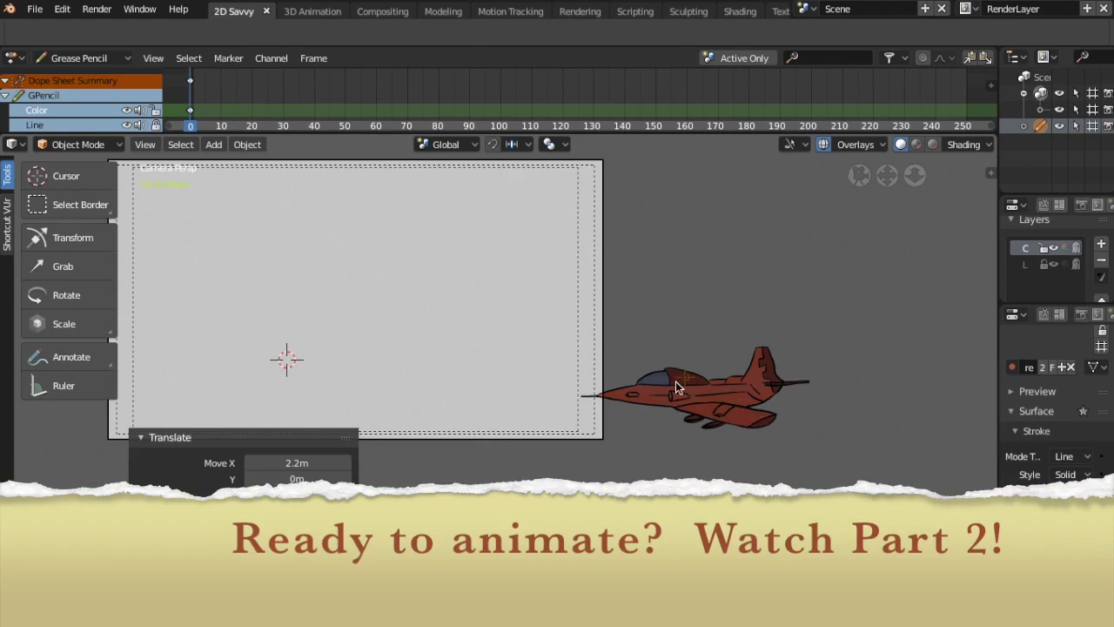
Step: Reposition the jet just outside the camera frame's right edge, about 2.2 m on X and -67 cm on Z
{"action": "key", "text": "g"}
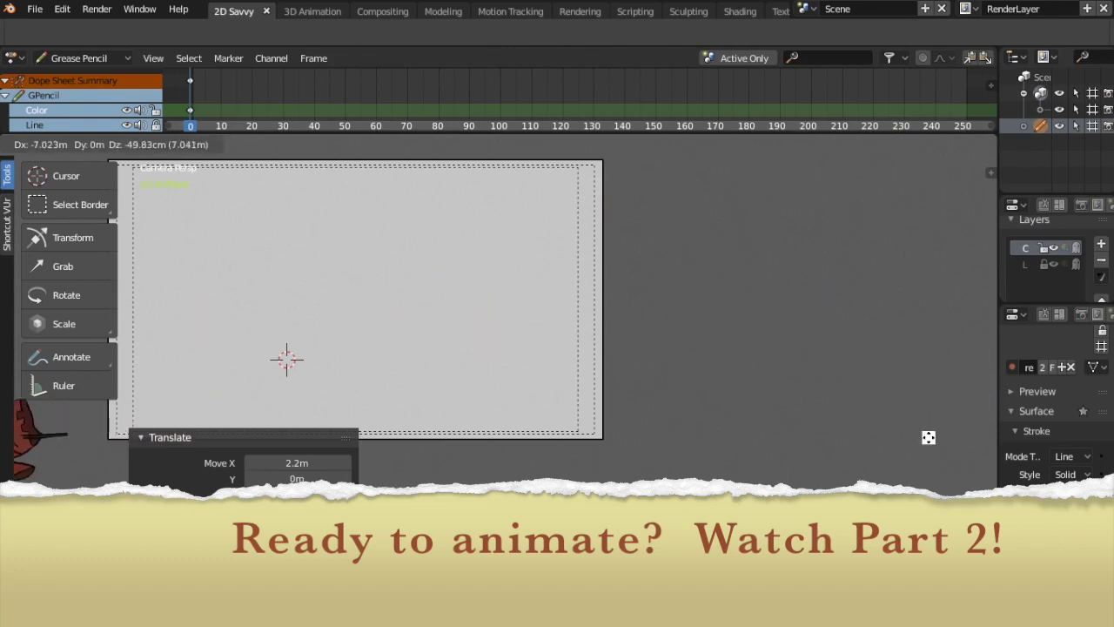
{"action": "left_click", "coordinate": [406, 331]}
{"action": "scroll", "coordinate": [355, 386], "scroll_direction": "down", "scroll_amount": 2}
{"action": "scroll", "coordinate": [352, 385], "scroll_direction": "up", "scroll_amount": 2}
{"action": "mouse_move", "coordinate": [352, 386]}
{"action": "middle_mouse_down", "text": "shift"}
{"action": "mouse_move", "coordinate": [480, 385]}
{"action": "mouse_move", "coordinate": [442, 386]}
{"action": "mouse_move", "coordinate": [473, 400]}
{"action": "middle_mouse_up", "text": "shift"}
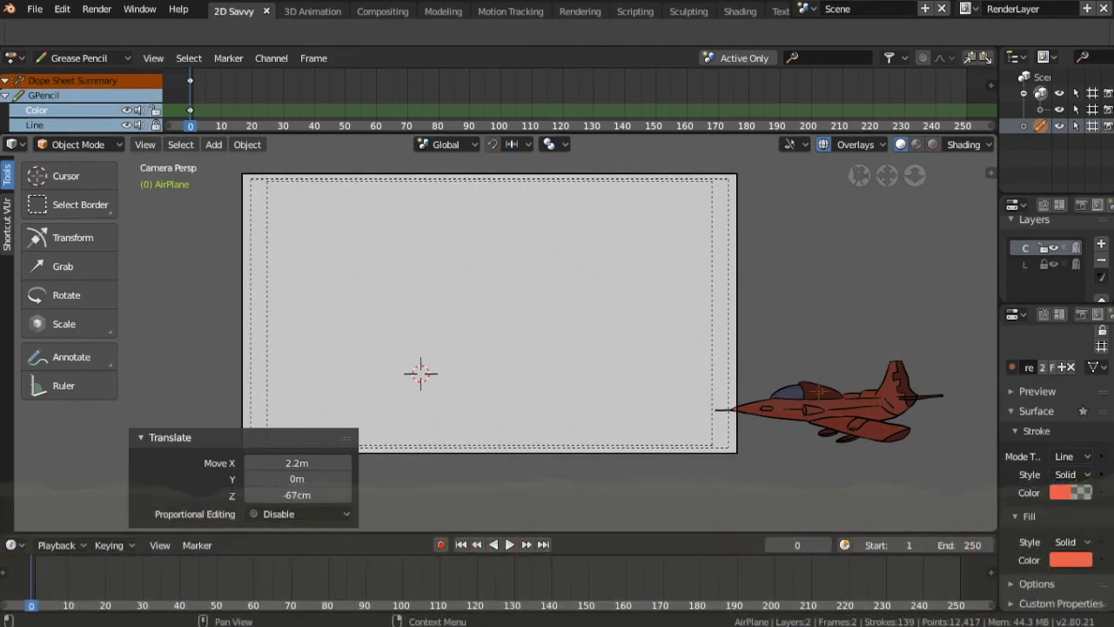
Step: Save the Blender file from the File menu
{"action": "left_click", "coordinate": [35, 9]}
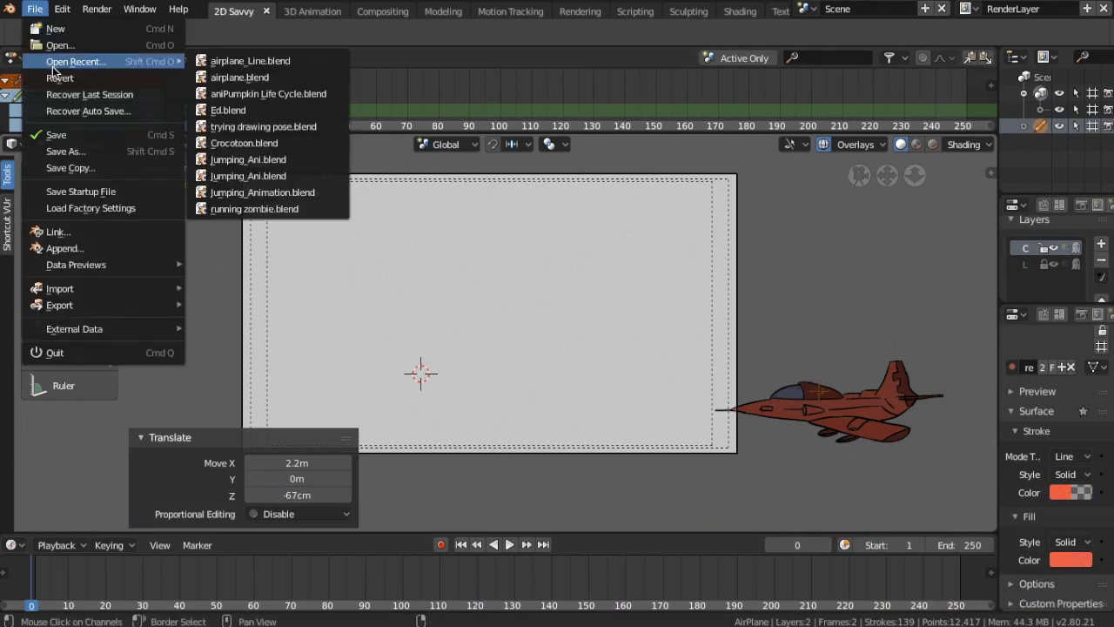
{"action": "left_click", "coordinate": [59, 134]}
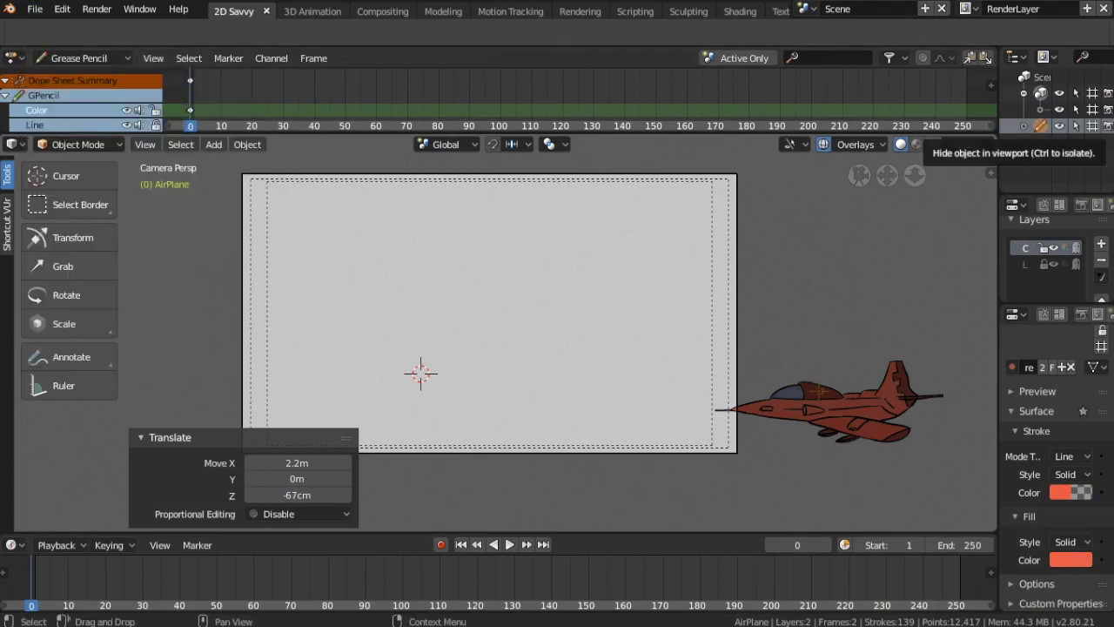